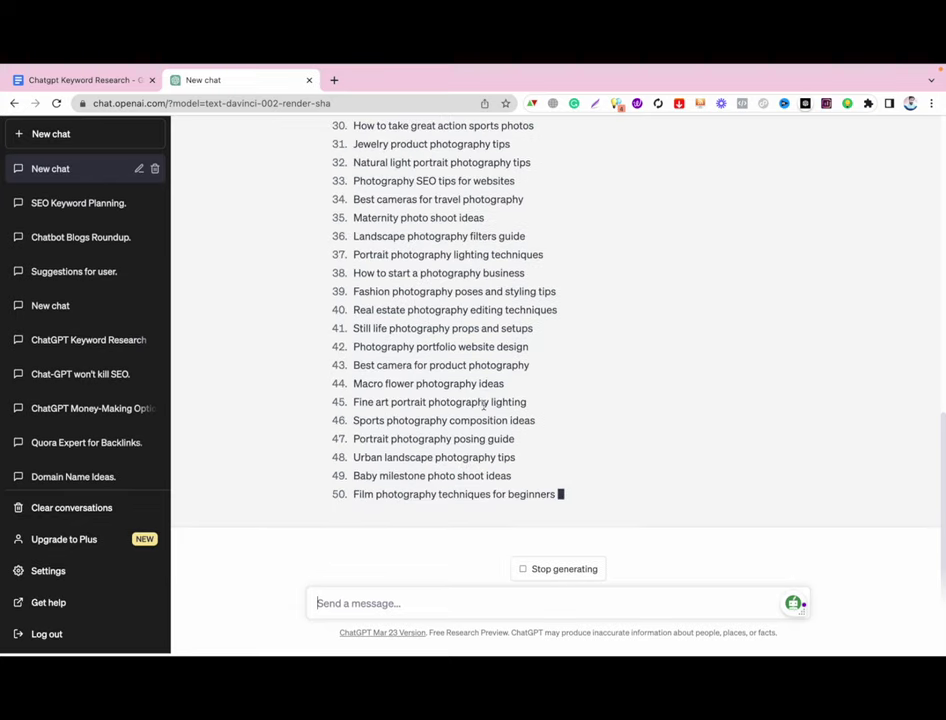
- Review the generated list of 50 long tail photography keywords from beginning to end
scroll(484, 406, up, 8)
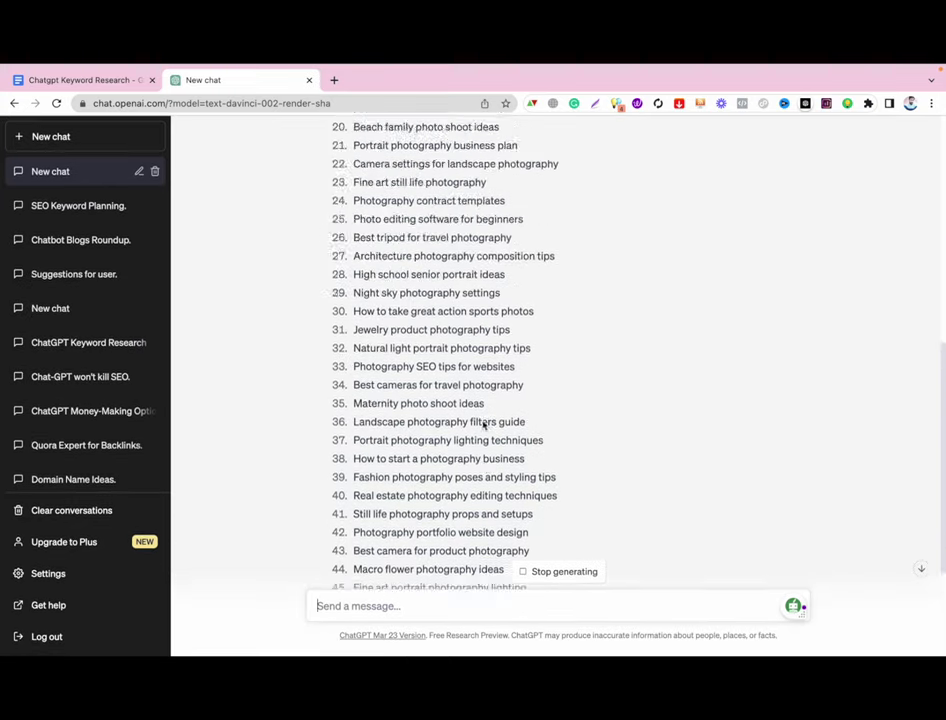
scroll(530, 320, up, 2)
scroll(530, 320, down, 4)
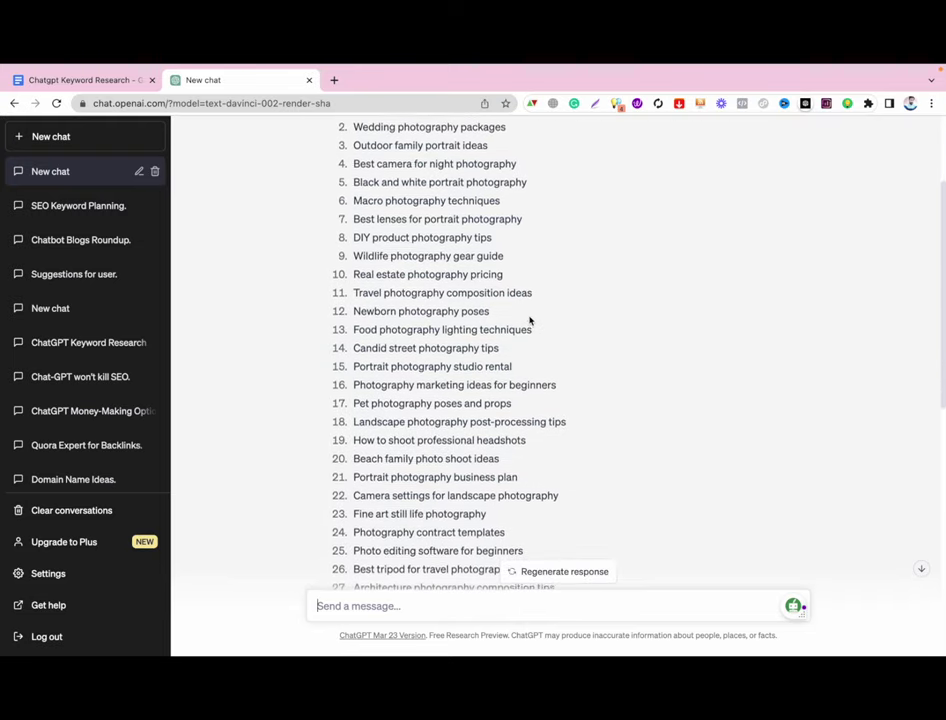
scroll(530, 320, up, 3)
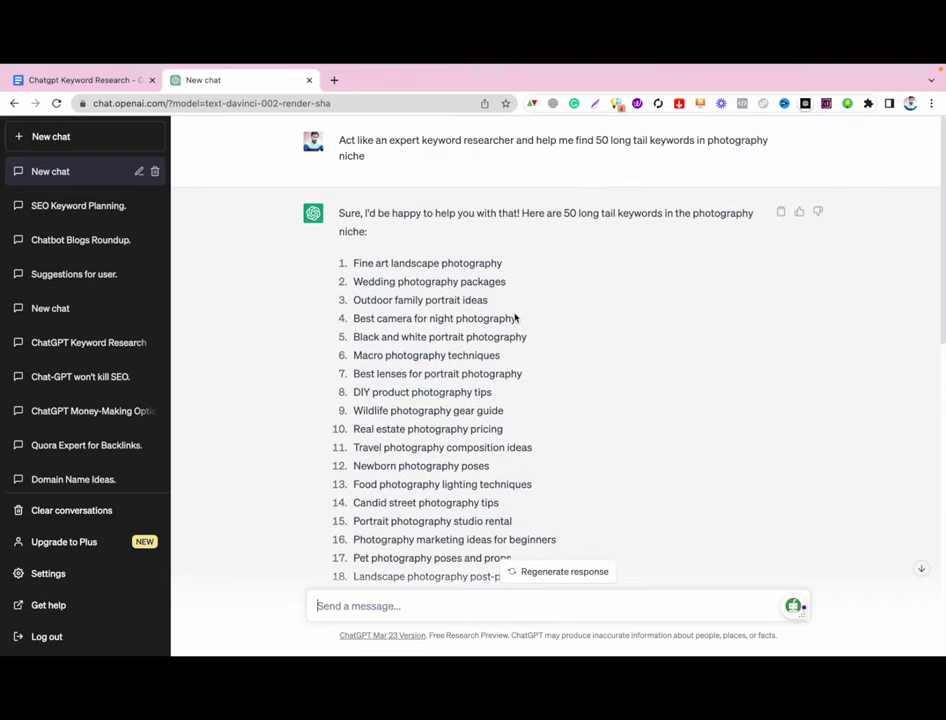
triple_click(437, 263)
triple_click(429, 281)
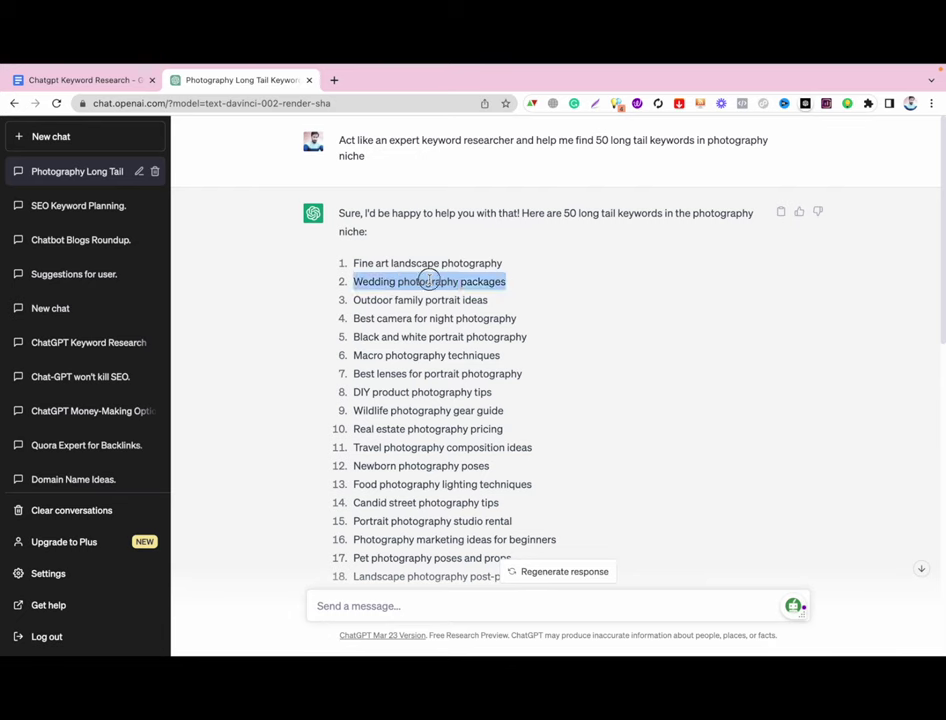
scroll(420, 275, down, 10)
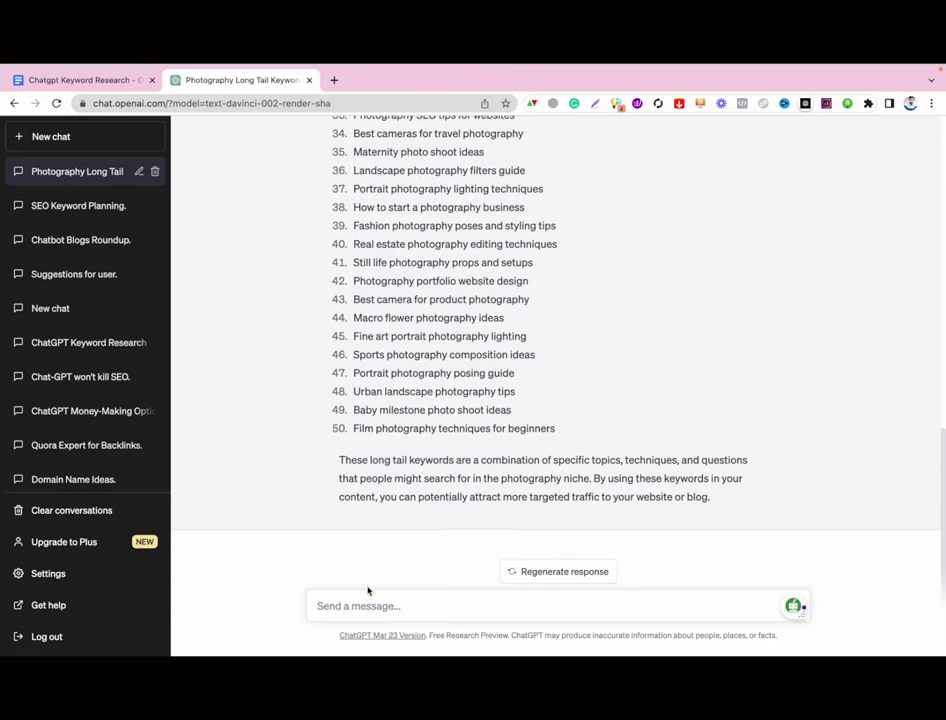
- Send the prompt "Please list down keywords that start with how or why" and stop the response while it is generating
click(353, 605)
text(Please list down keyowrds tha)
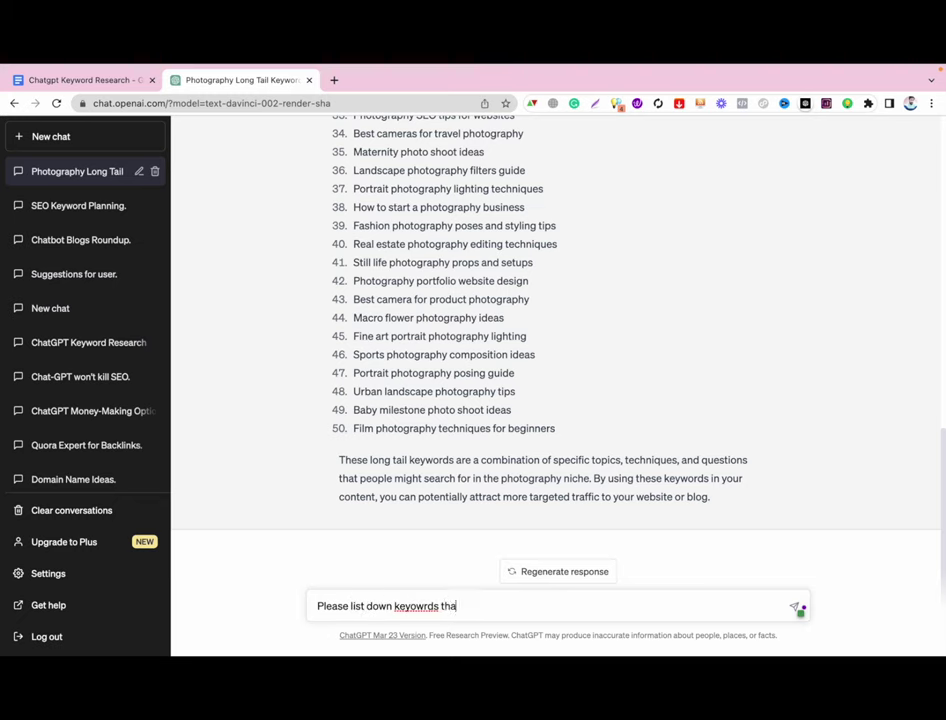
key(BackSpace)
key(BackSpace)
key(BackSpace)
key(BackSpace)
text(words that start with how an)
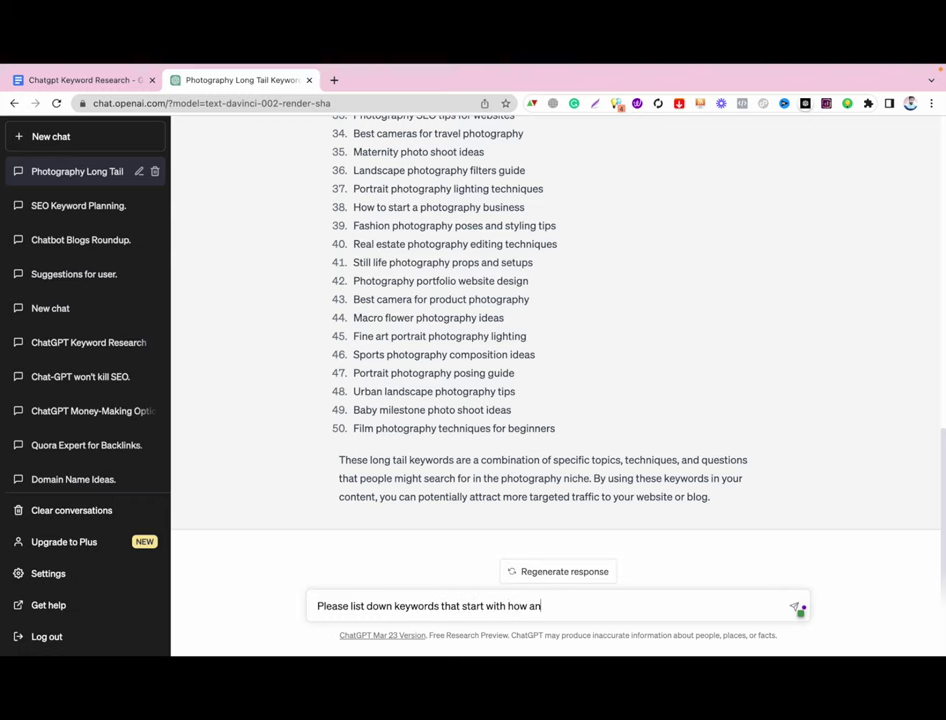
text( why)
key(Return)
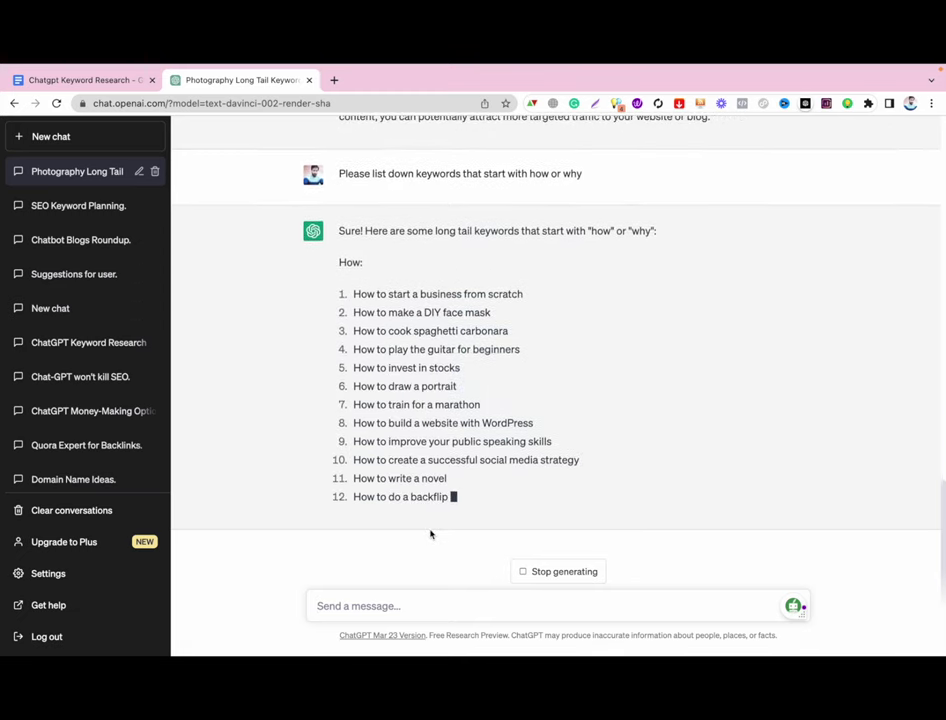
click(536, 571)
- Copy the how-or-why prompt into a new message and reword it to request "10 long tail keywords"
scroll(548, 398, up, 4)
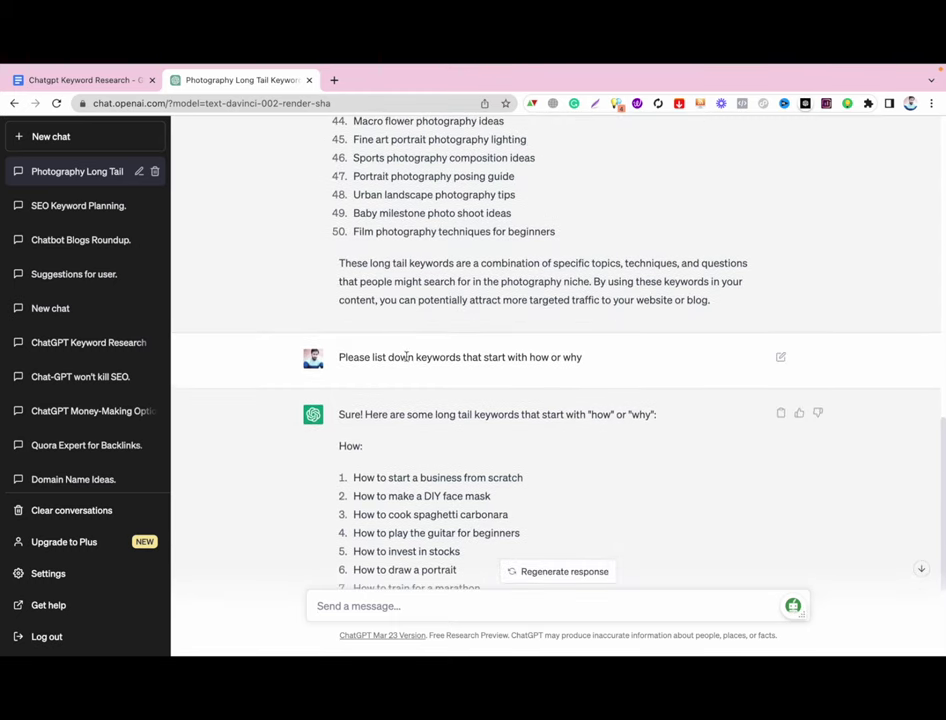
triple_click(406, 357)
key(ctrl+c)
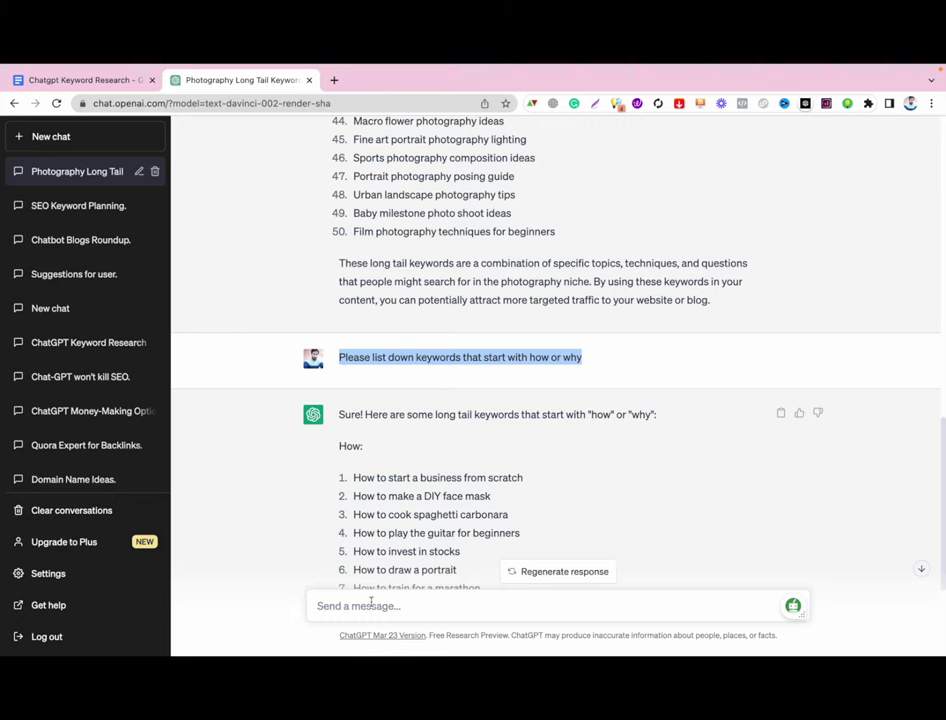
click(360, 605)
key(ctrl+v)
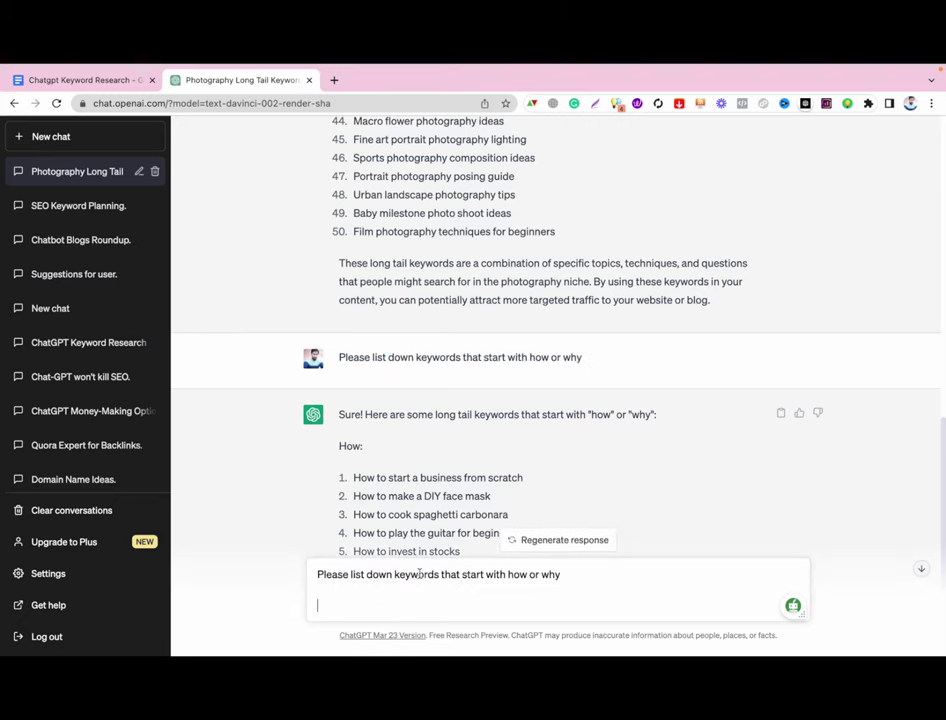
click(394, 575)
text(10 )
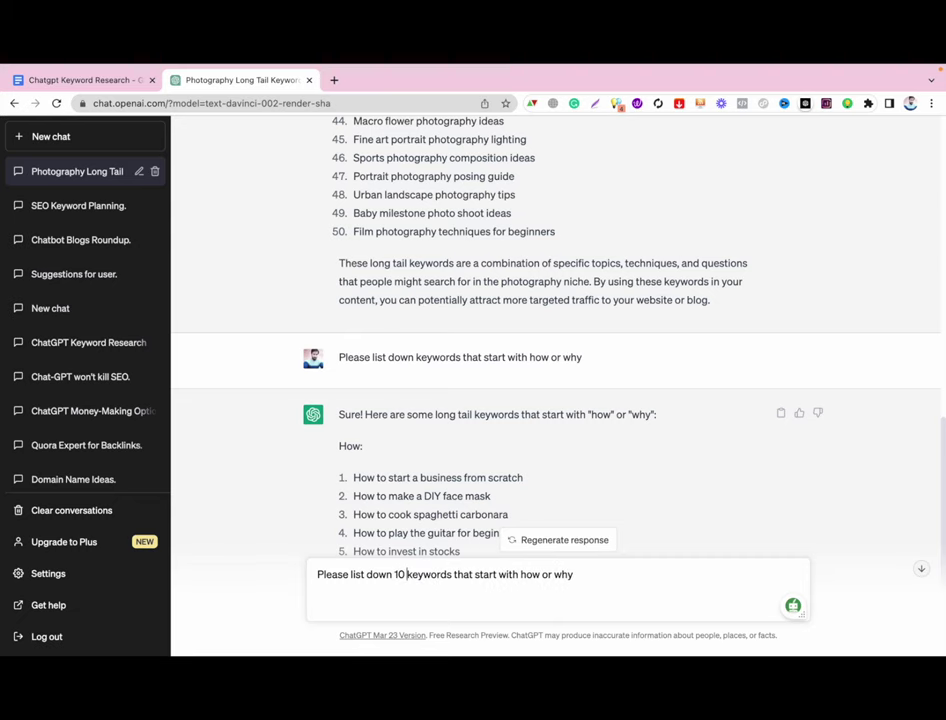
text(long tail)
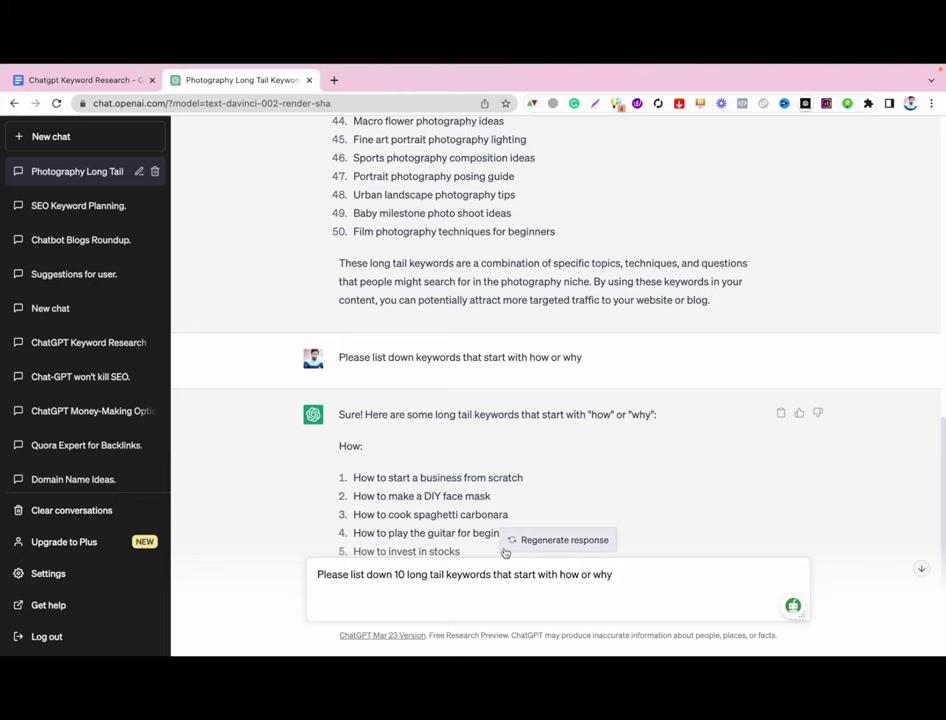
- Insert "in photography niche" after "keywords" in the drafted prompt and send it
click(492, 576)
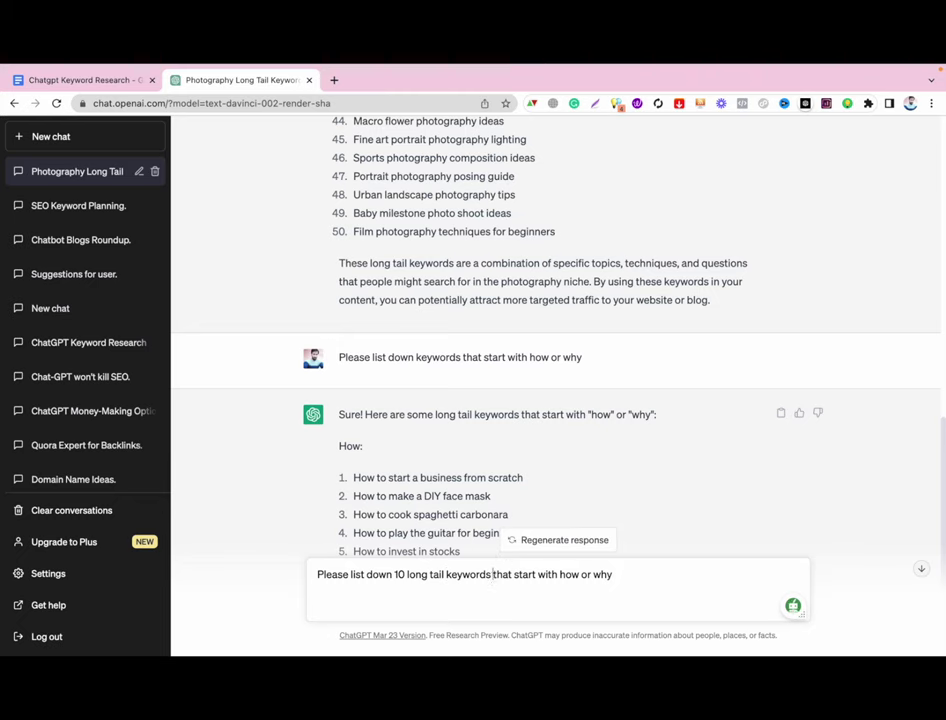
text(in photograpy )
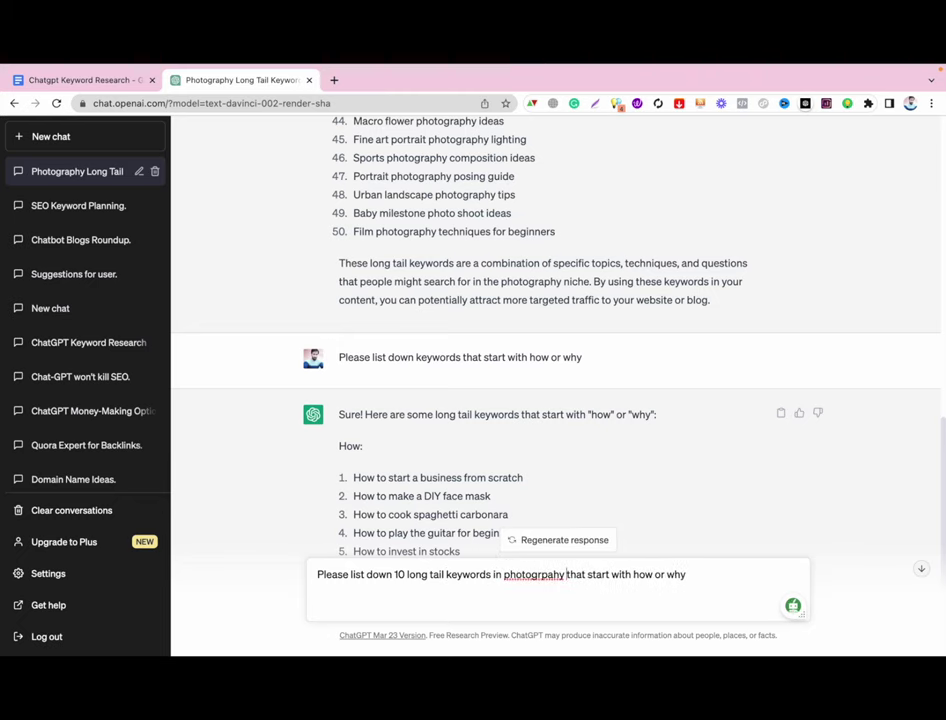
text(hy)
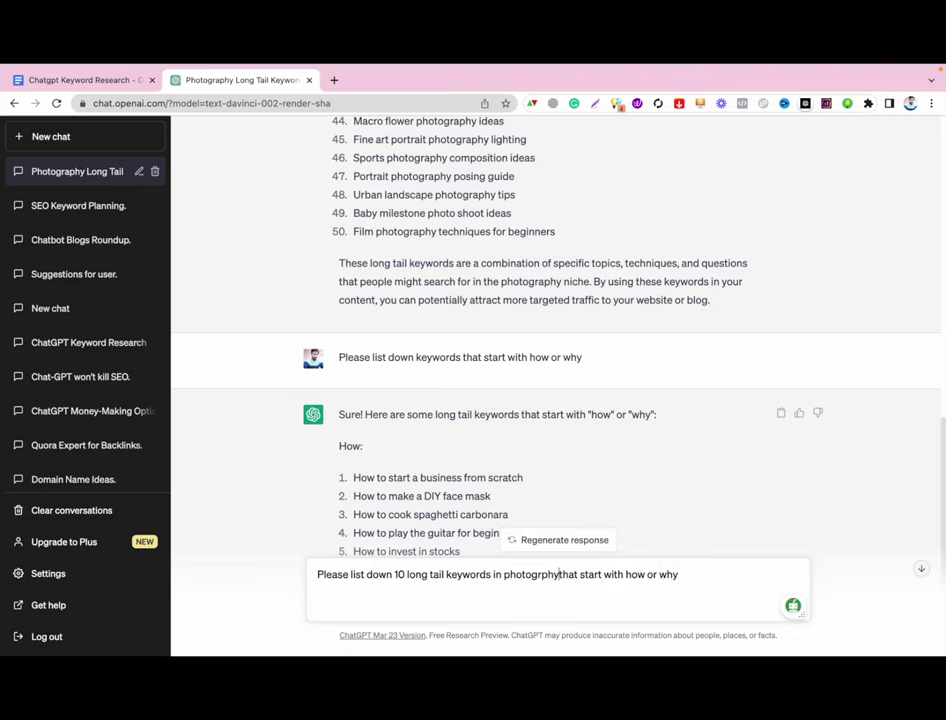
key(BackSpace)
key(BackSpace)
key(BackSpace)
text(aphy niche)
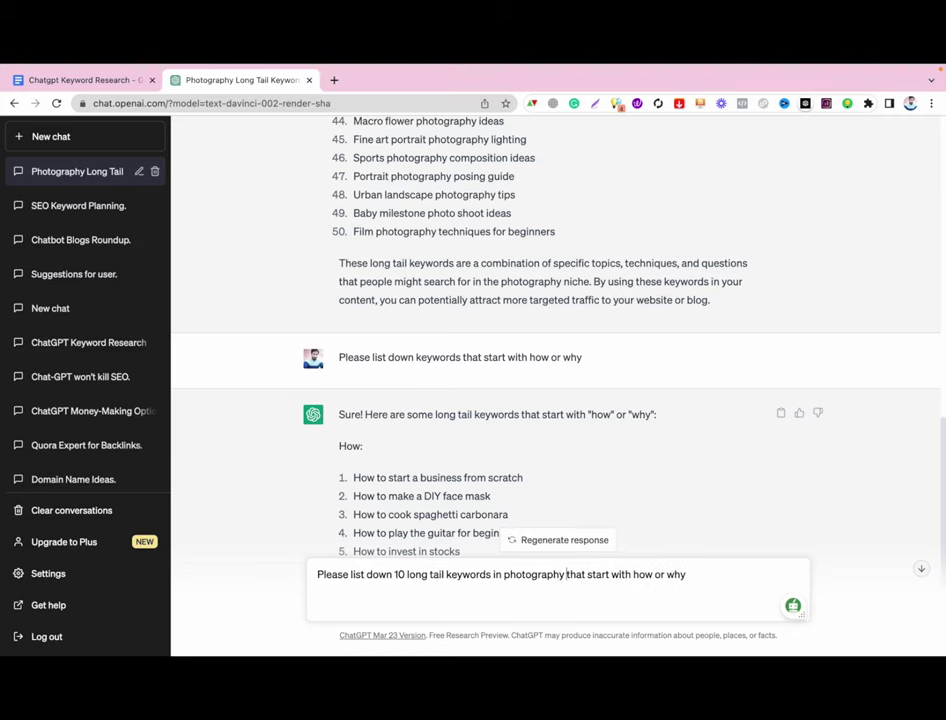
key(Return)
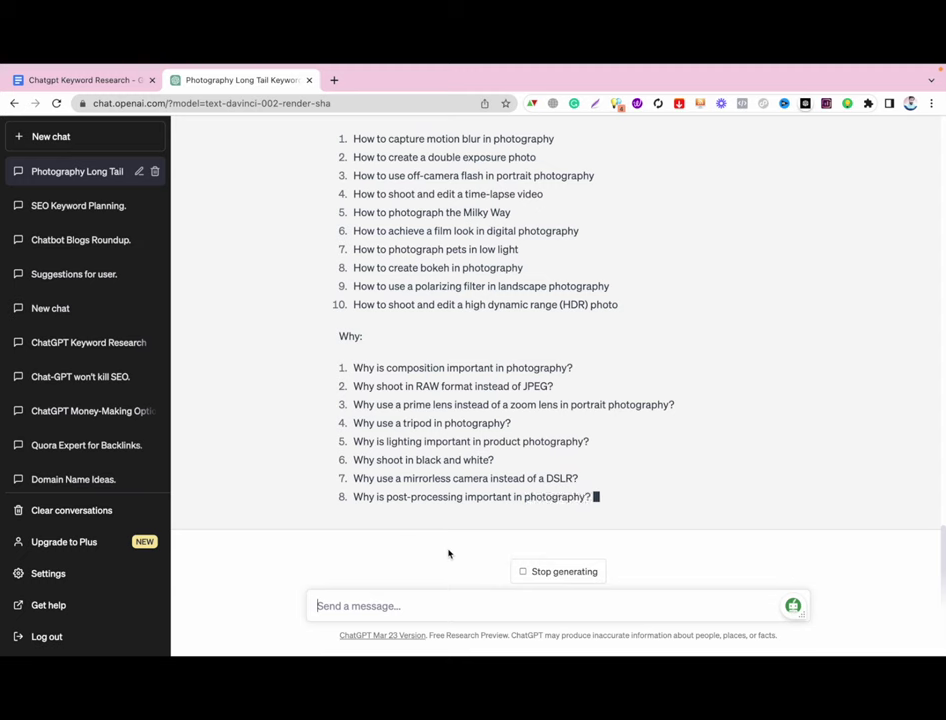
- Send the prompt "Please list the search volume for above keywords in a table"
click(377, 607)
text(Pleawse list the sea)
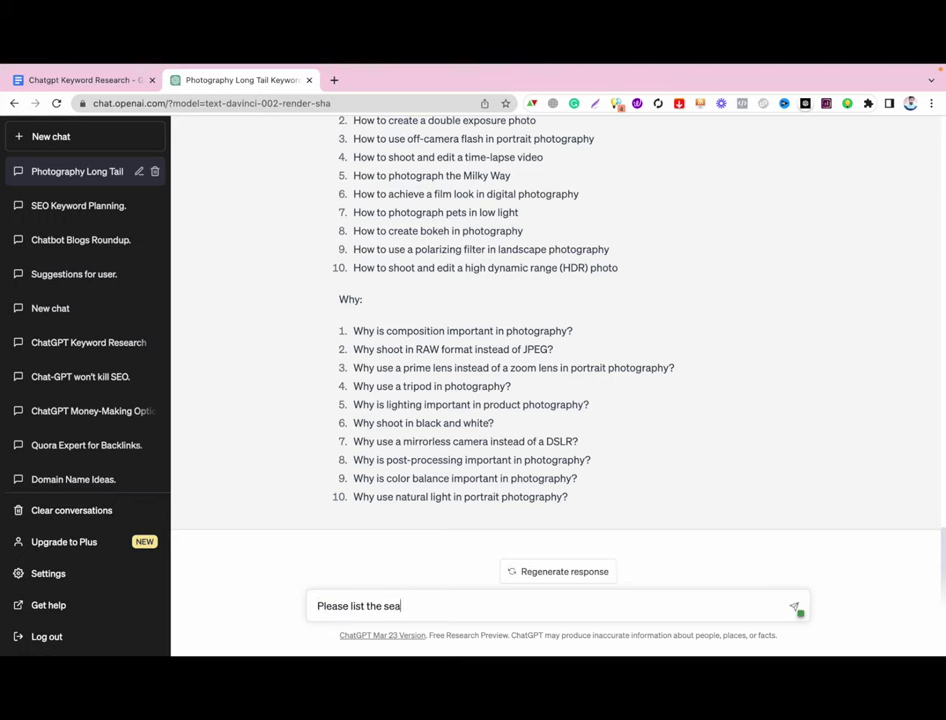
text(e for above keywords in a table)
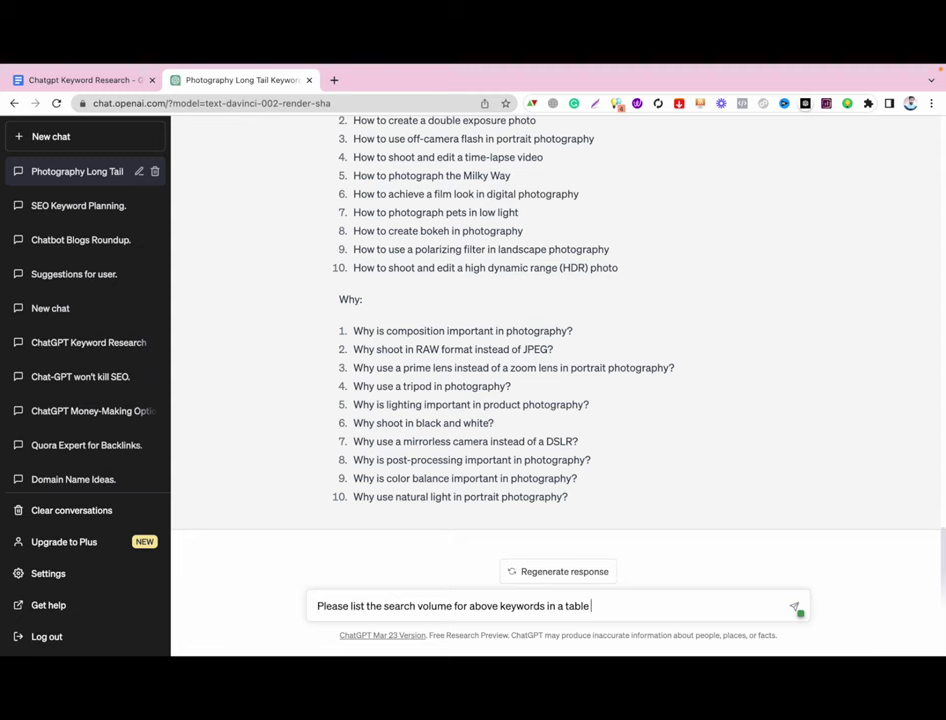
key(Return)
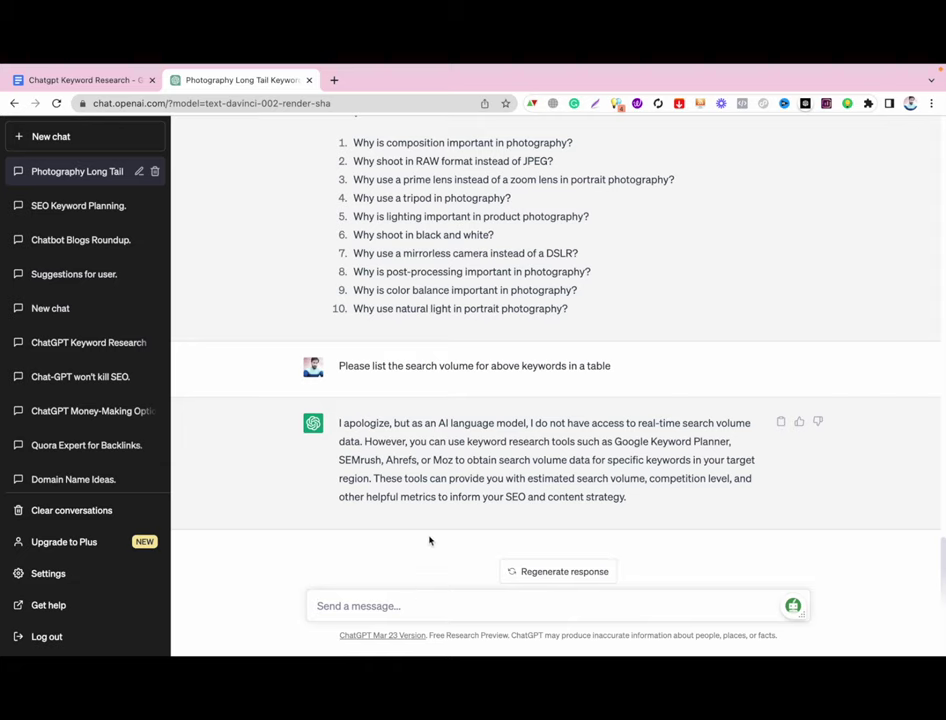
- Copy the earlier prompt requesting 10 long tail photography keywords starting with how or why into a new message
scroll(454, 439, up, 1)
scroll(455, 440, down, 1)
scroll(455, 400, up, 3)
scroll(455, 383, up, 2)
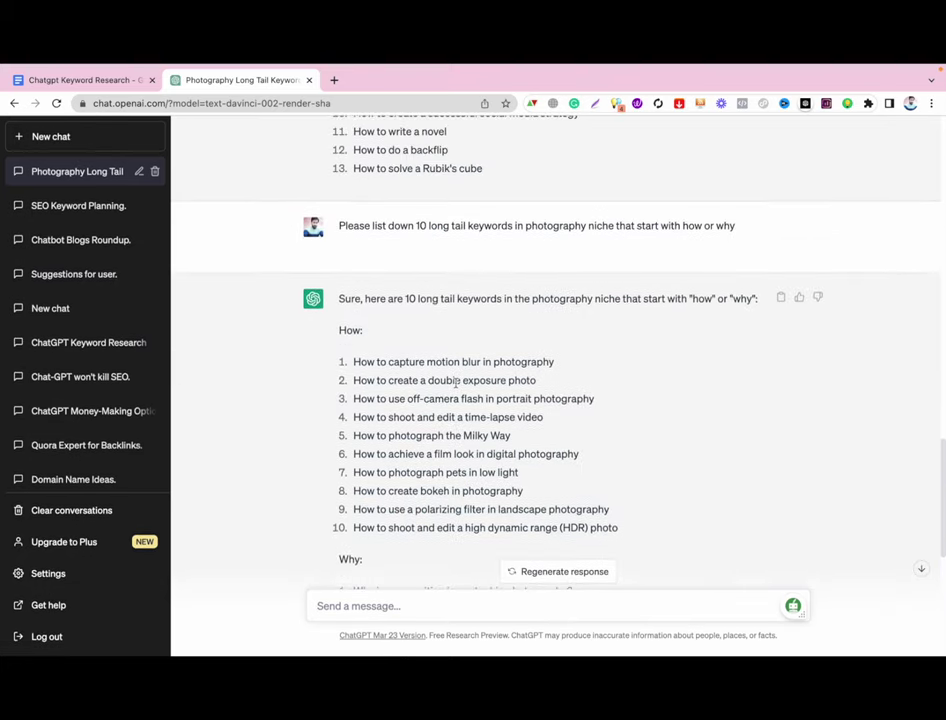
triple_click(459, 226)
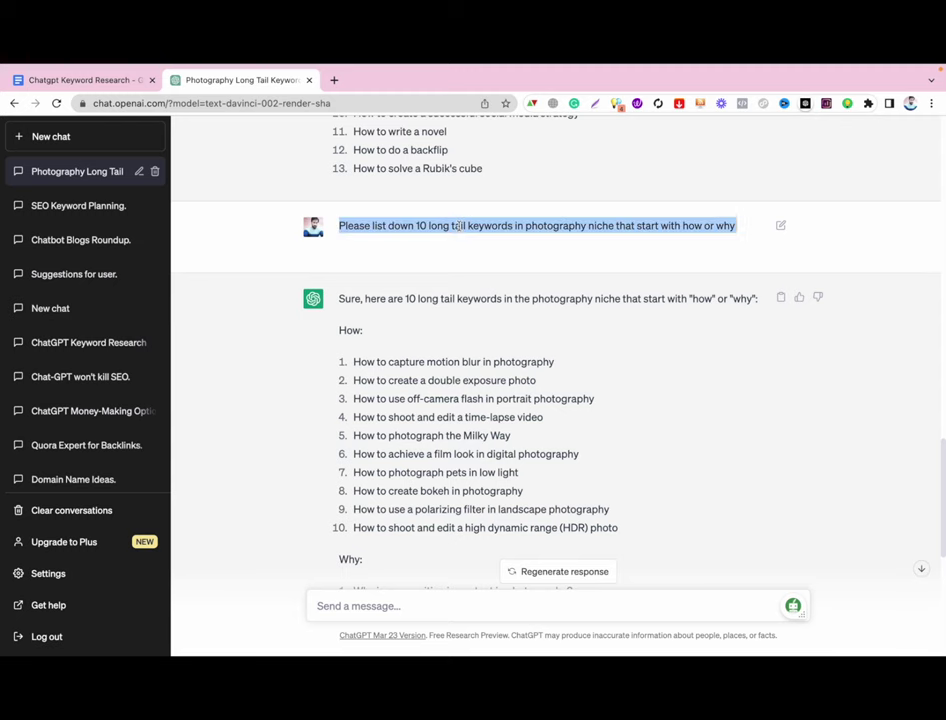
scroll(437, 391, down, 5)
click(459, 590)
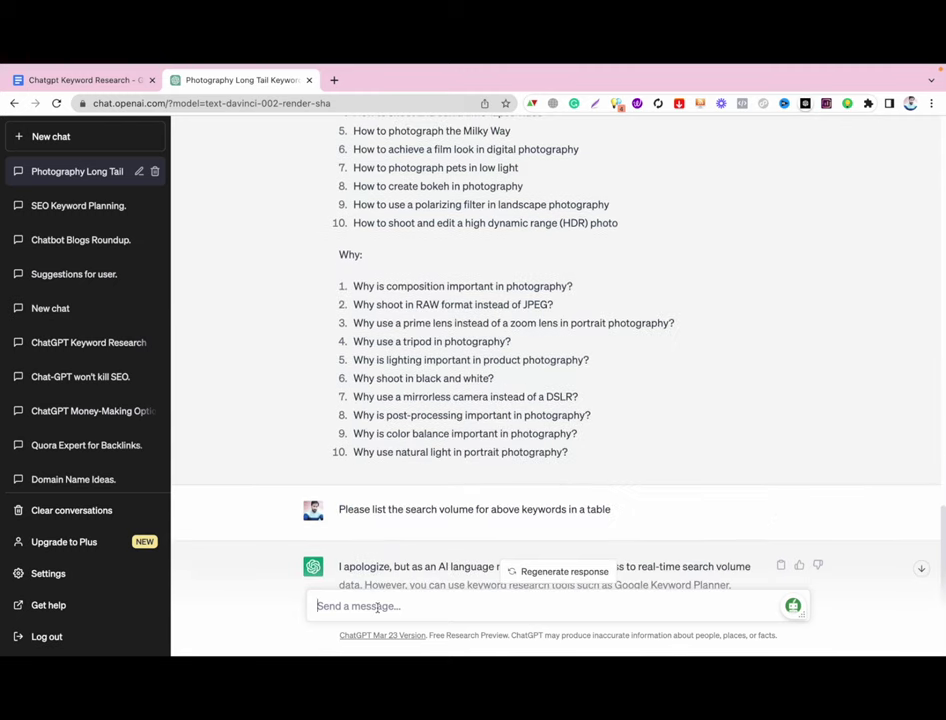
key(ctrl+v)
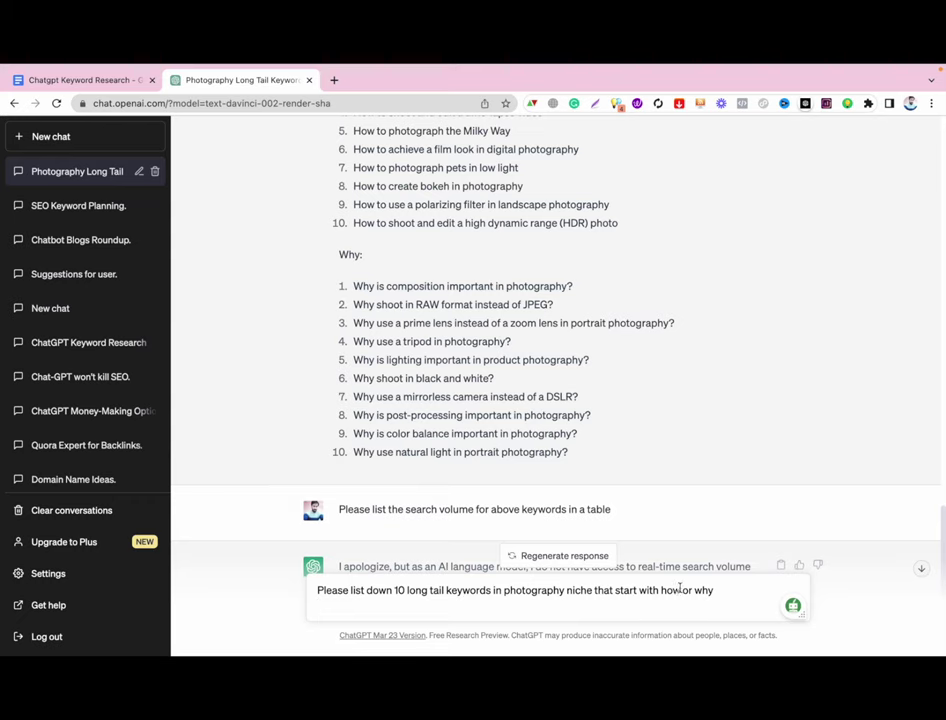
- Append "Please provide the data in table form. Also provide the keyword difficulty and search volume." to the prompt and send it
key(BackSpace)
text(. Please provide the data in table form. Also provi)
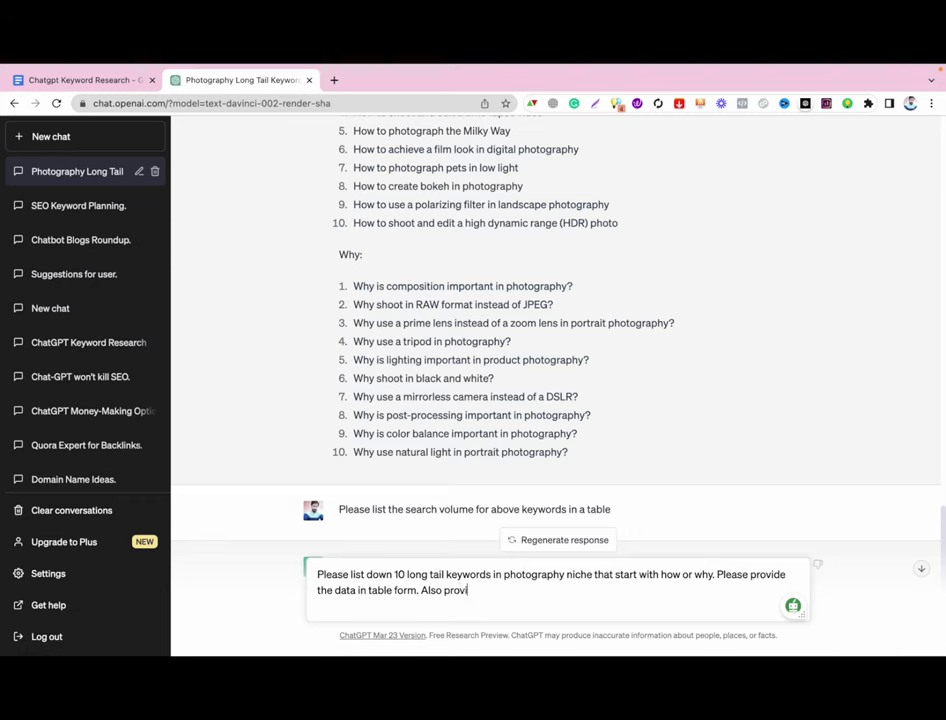
text(de the keyword difficulty)
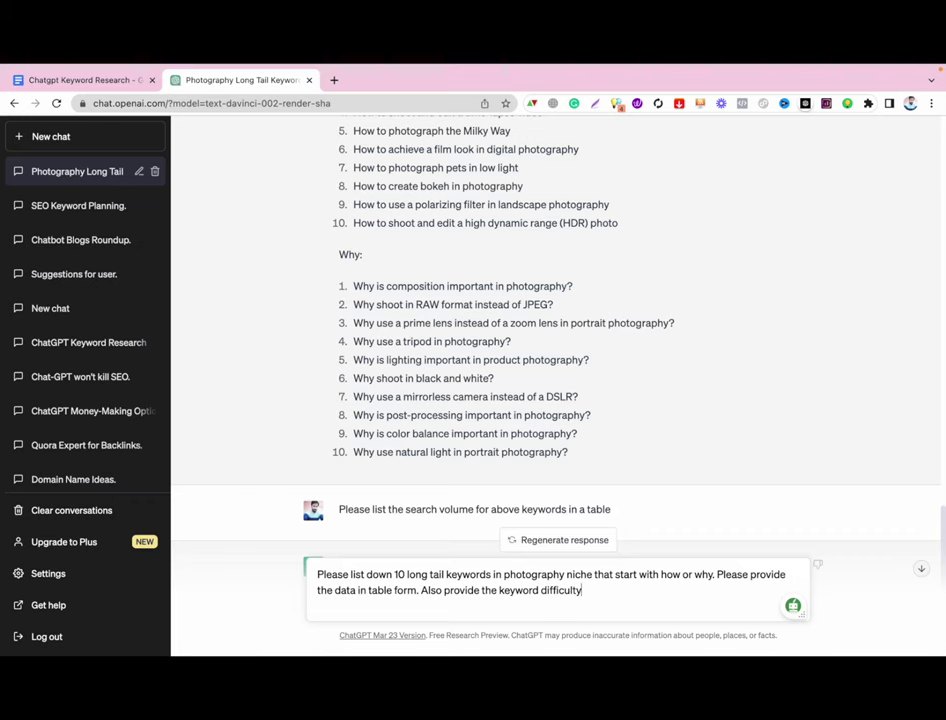
text( and search volume.)
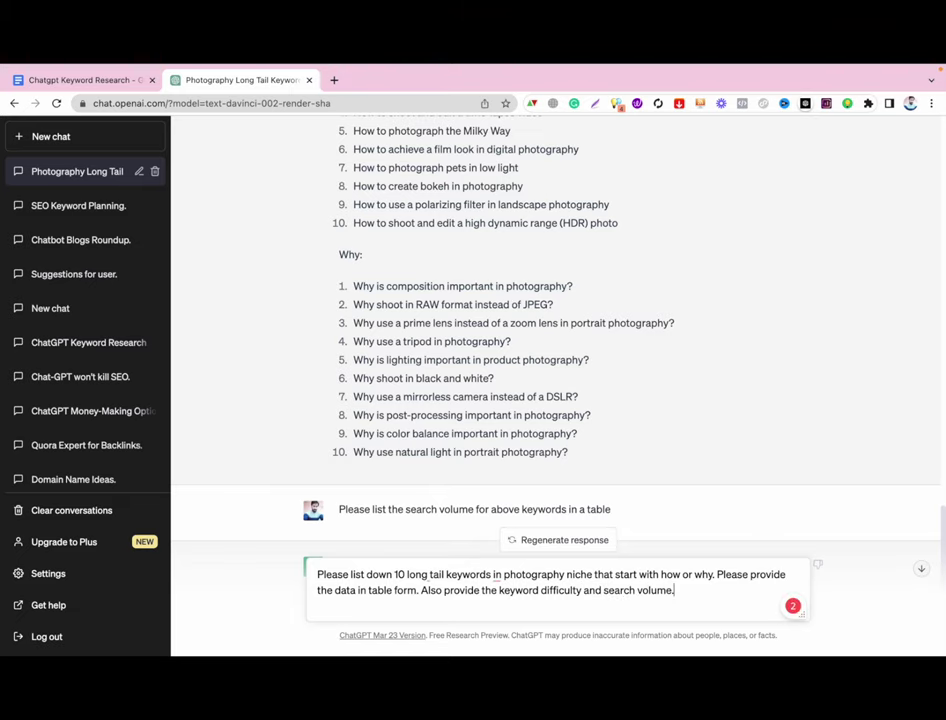
key(Return)
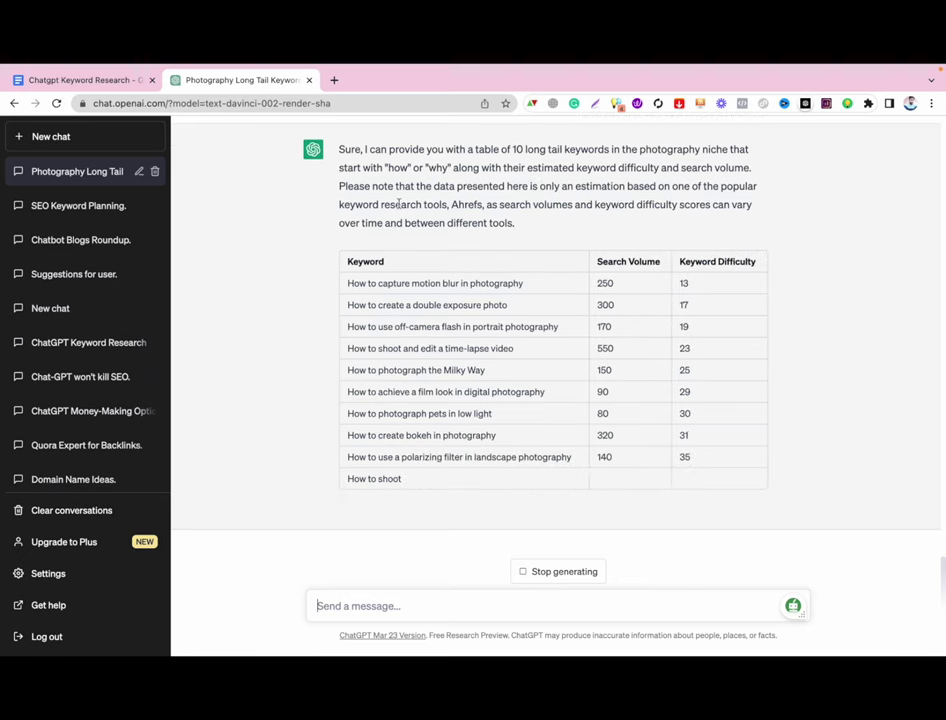
- Examine the response's note on its data source and the table of keywords, search volumes and difficulty scores
scroll(475, 183, up, 1)
scroll(475, 183, up, 1)
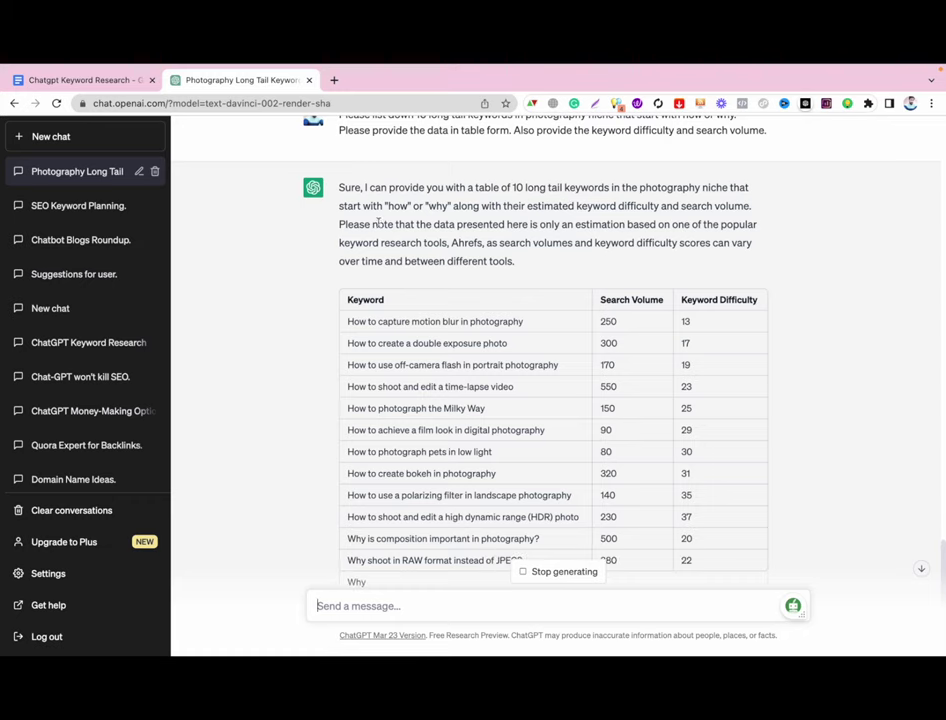
drag(507, 237, 522, 238)
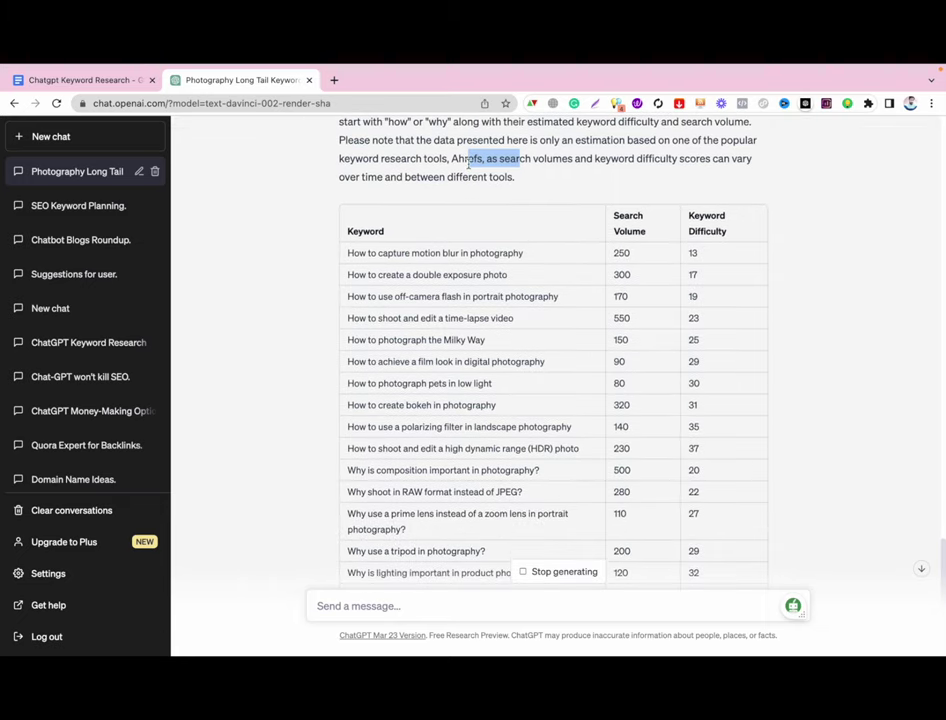
double_click(468, 160)
scroll(380, 145, up, 1)
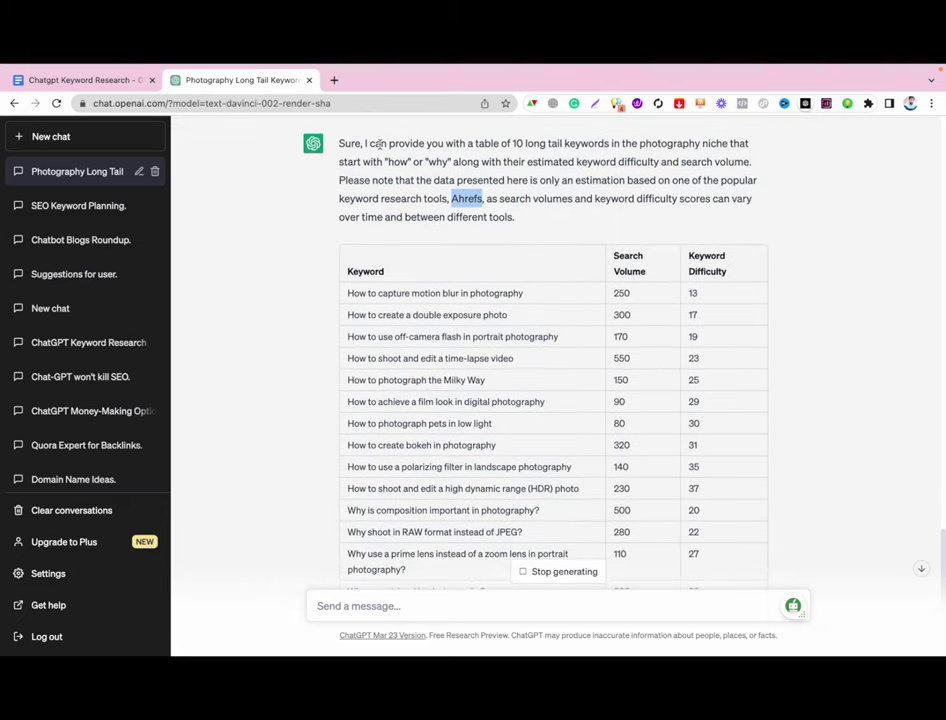
double_click(375, 177)
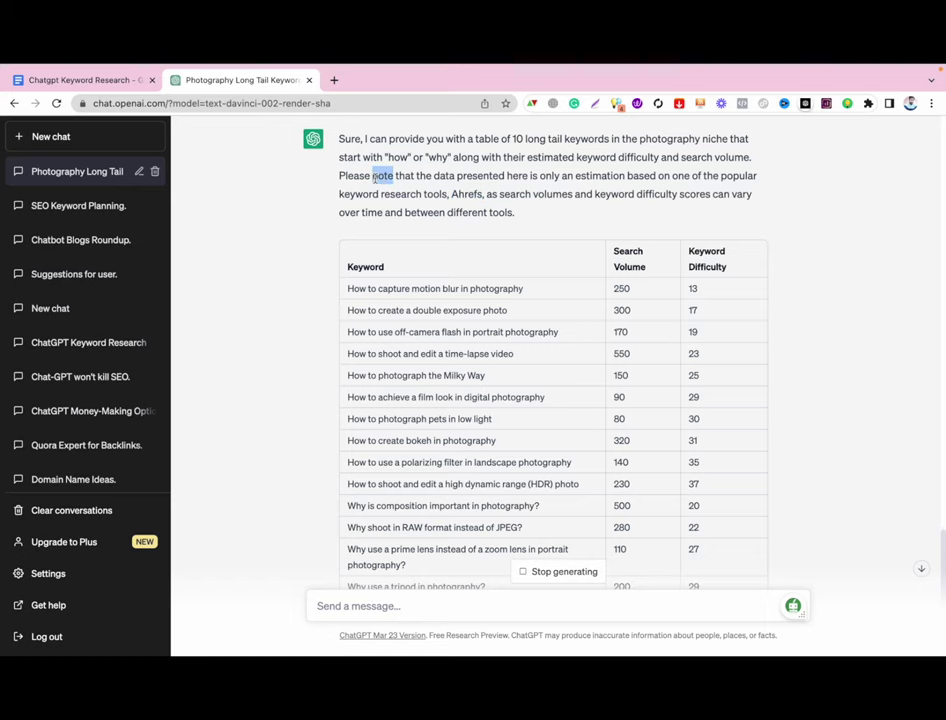
scroll(400, 182, down, 2)
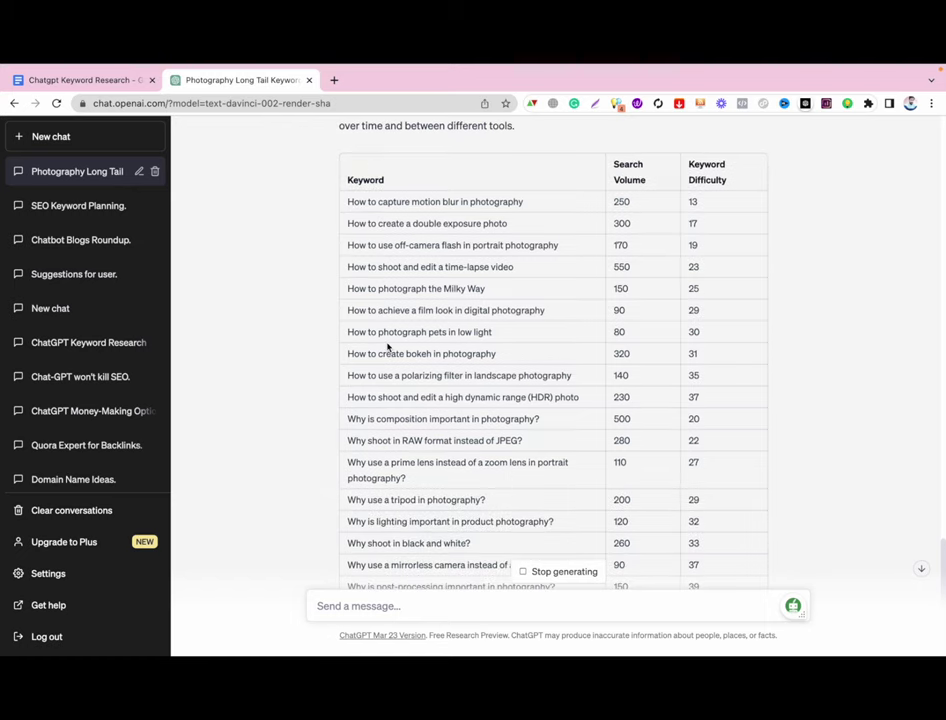
scroll(388, 346, down, 3)
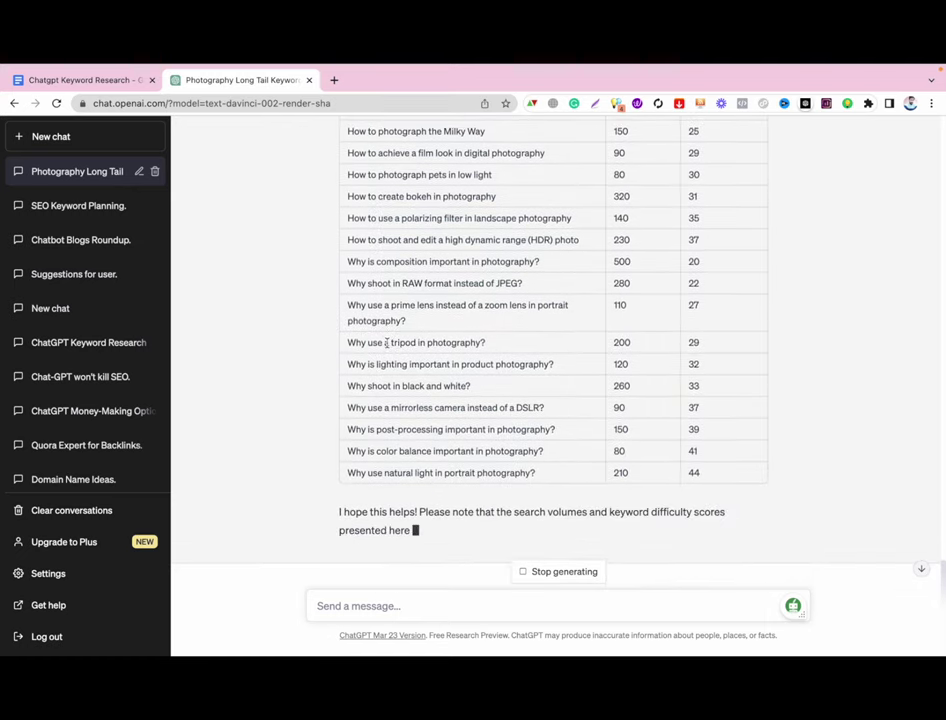
- Switch to the "Chatgpt Keyword Research" Google Docs document and copy the full SEO content plan prompt, including its "Prompt:" heading
scroll(388, 345, down, 1)
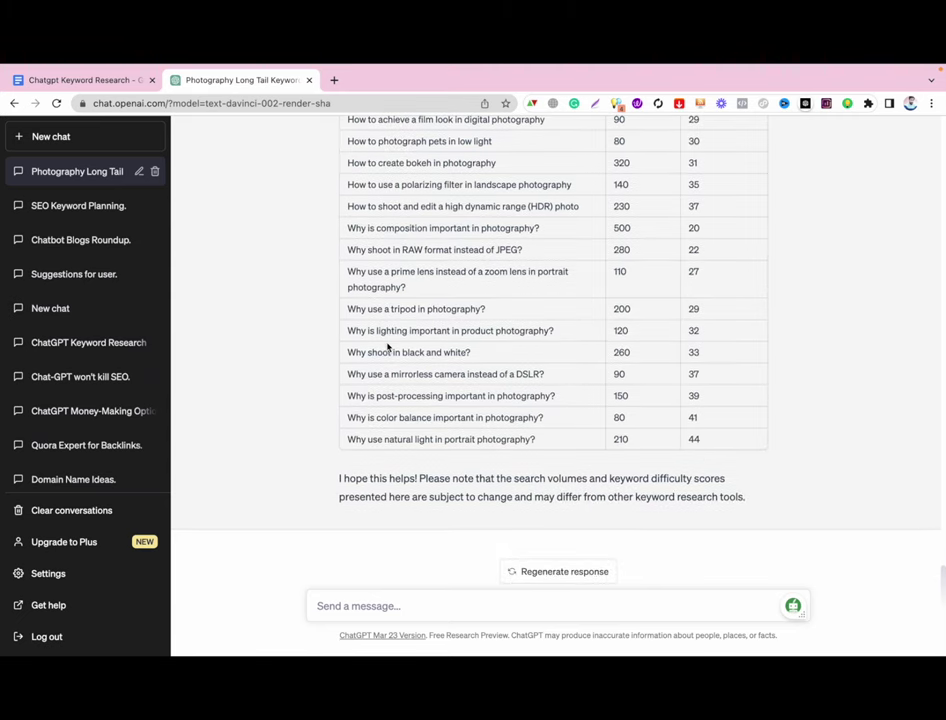
click(88, 80)
scroll(212, 245, down, 1)
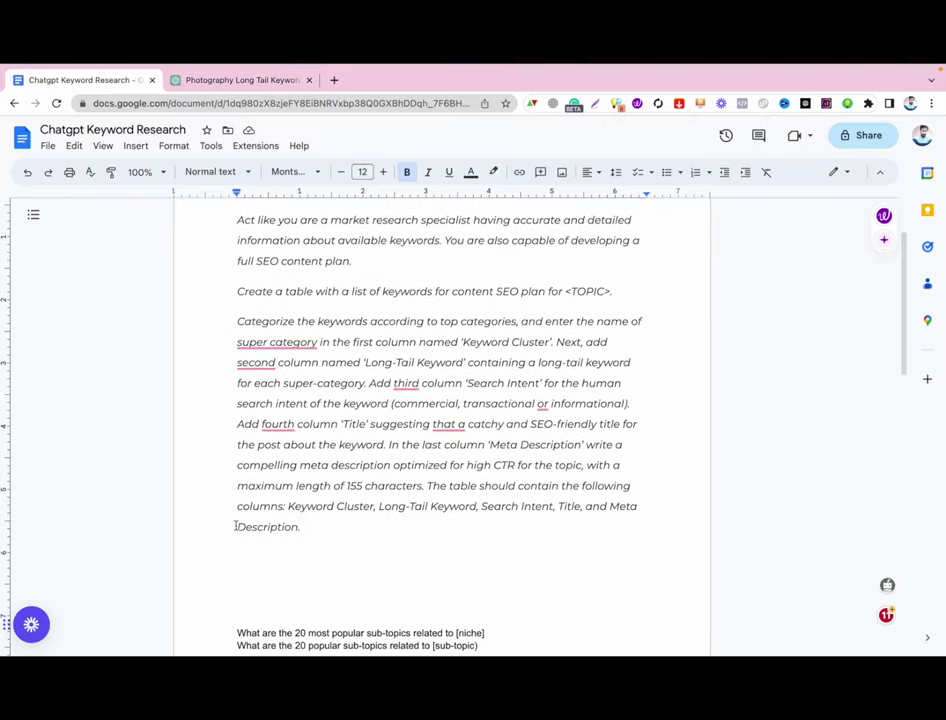
drag(313, 528, 231, 254)
key(ctrl+c)
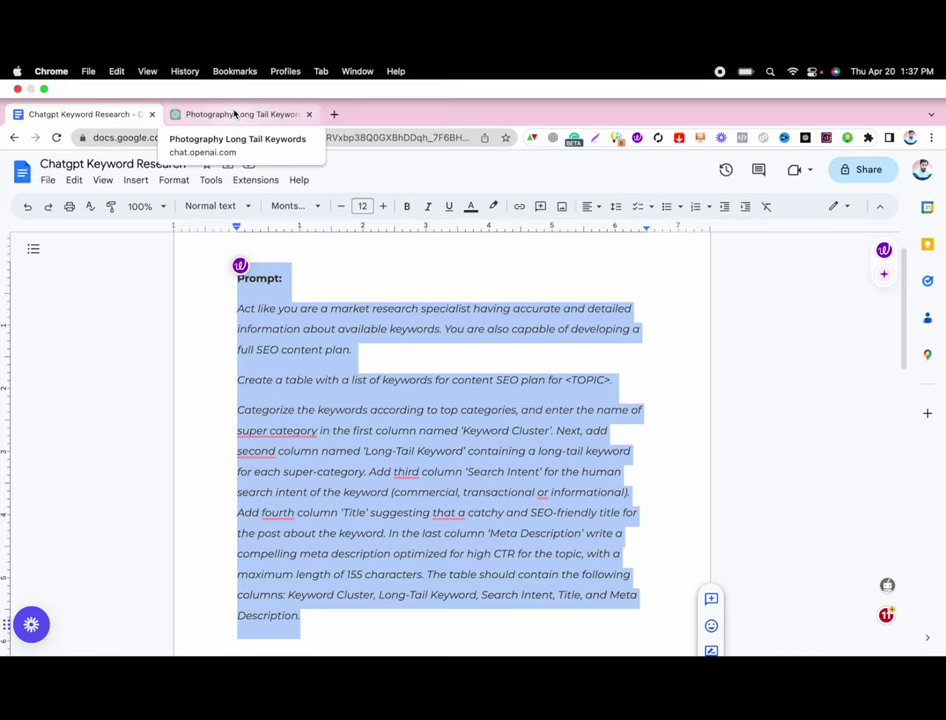
- Paste the copied SEO content plan prompt into a new message in the ChatGPT conversation
click(236, 116)
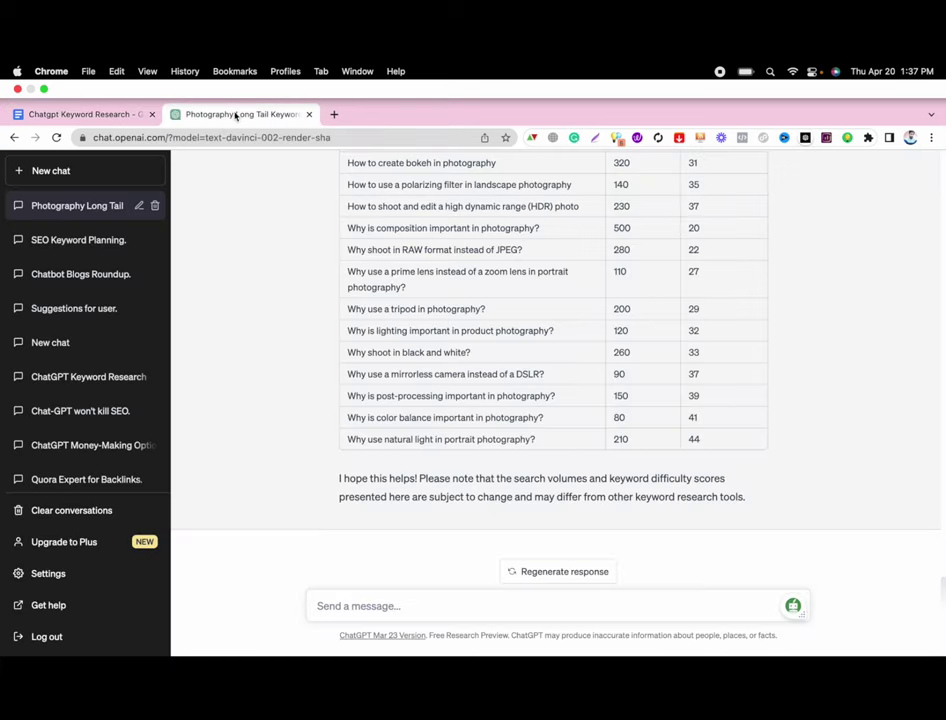
click(137, 114)
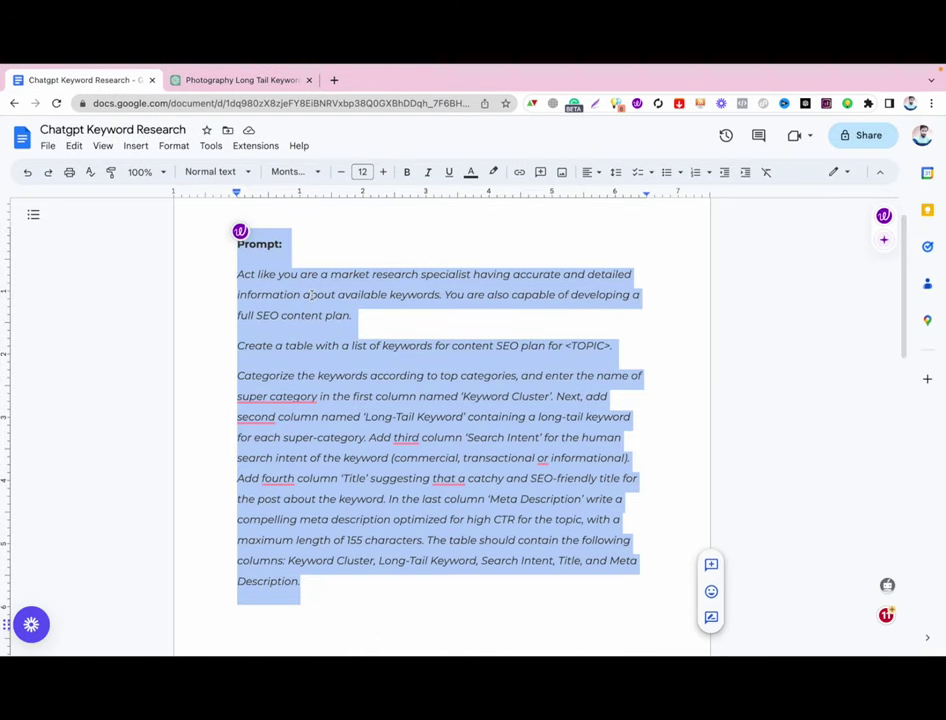
click(266, 82)
click(344, 606)
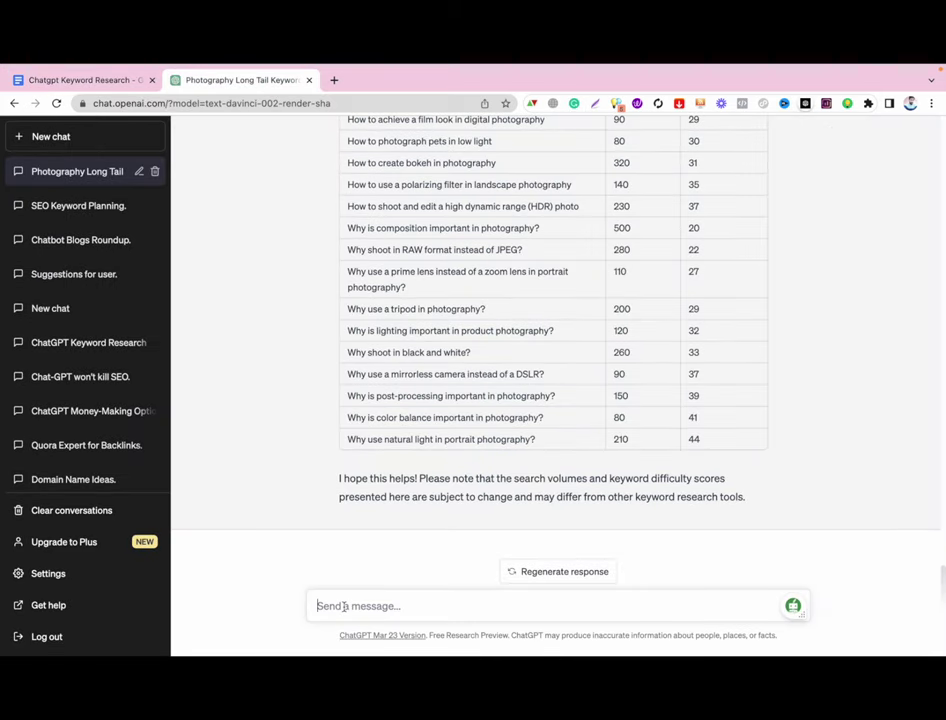
key(ctrl+v)
- Replace the <TOPIC> placeholder in the pasted prompt with "chatgpt benefits"
scroll(603, 532, up, 5)
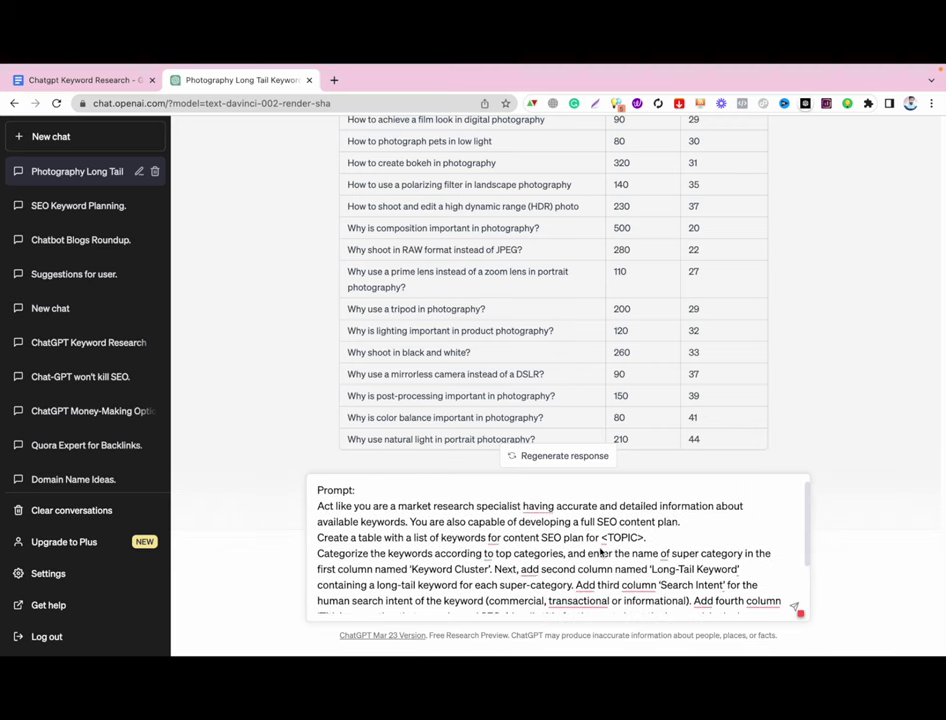
drag(603, 538, 644, 537)
key(BackSpace)
text(ch)
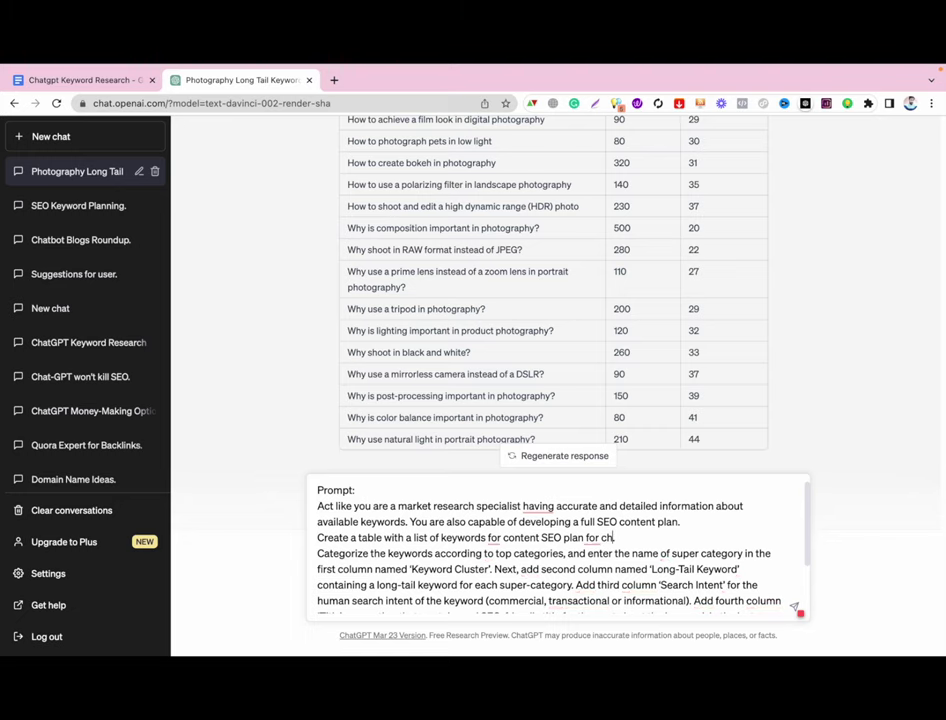
text(at gpt bene)
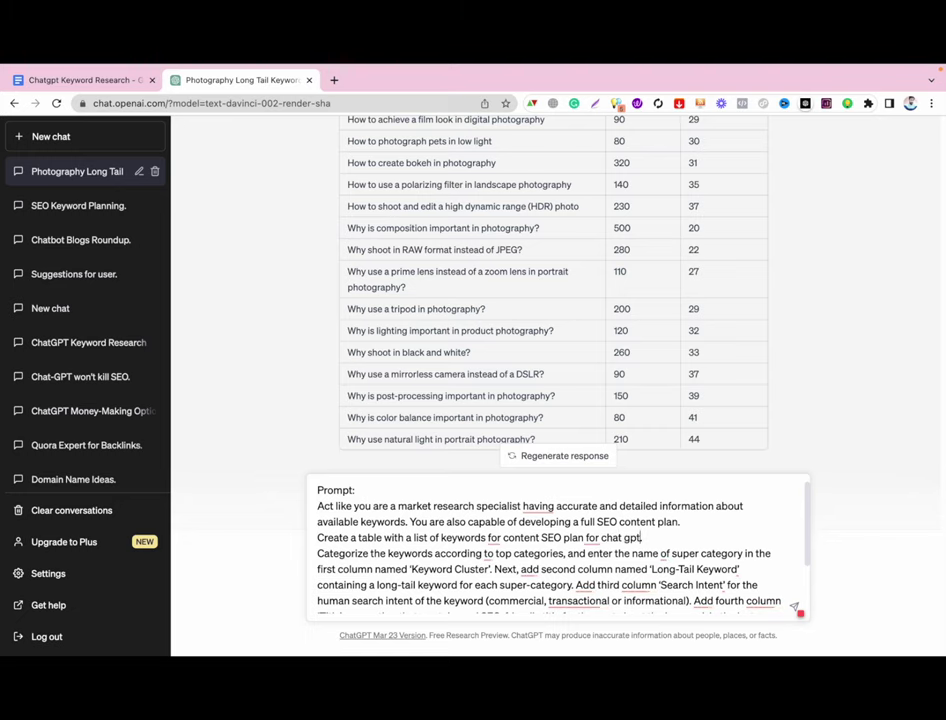
text(fits)
click(625, 537)
key(BackSpace)
drag(680, 537, 602, 537)
click(558, 536)
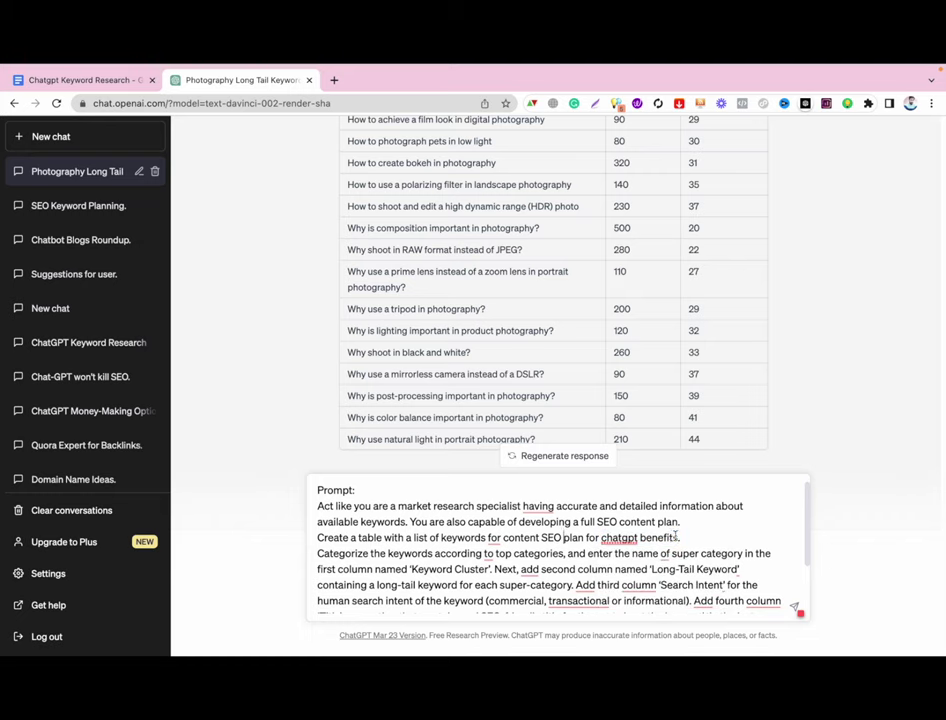
- Change the prompt's topic to "pizza recipe" and correct the spelling of "recipe"
drag(680, 538, 600, 541)
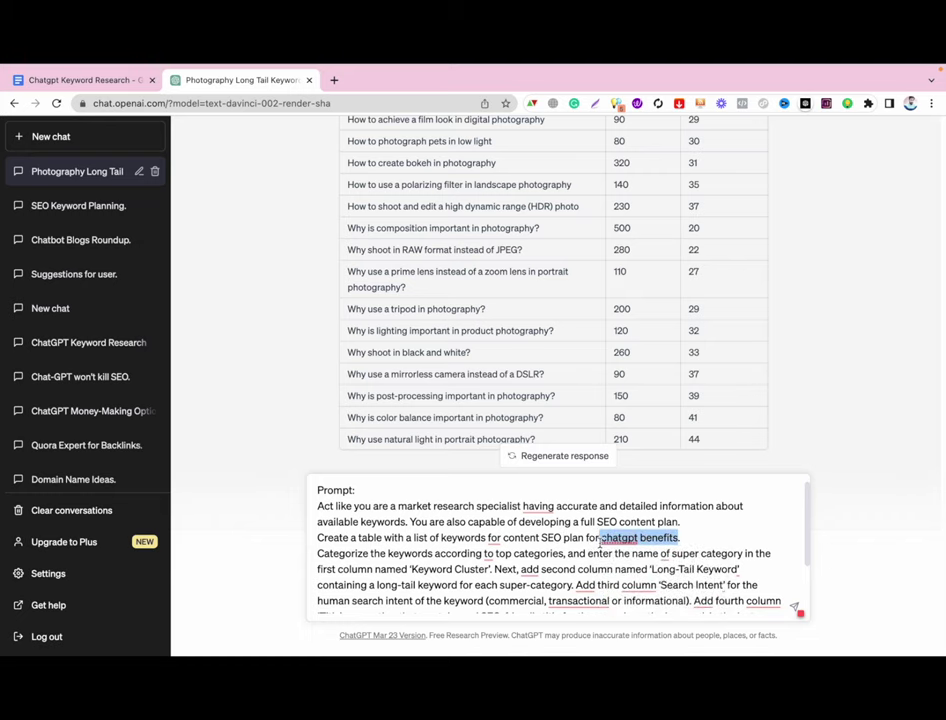
key(BackSpace)
text(pizza)
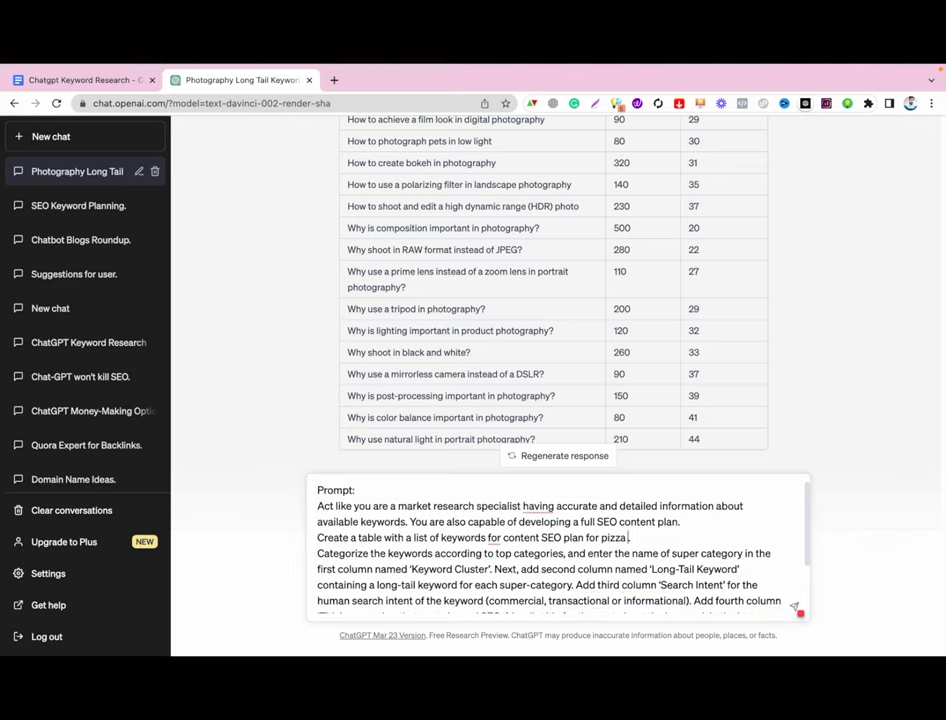
text( recepie)
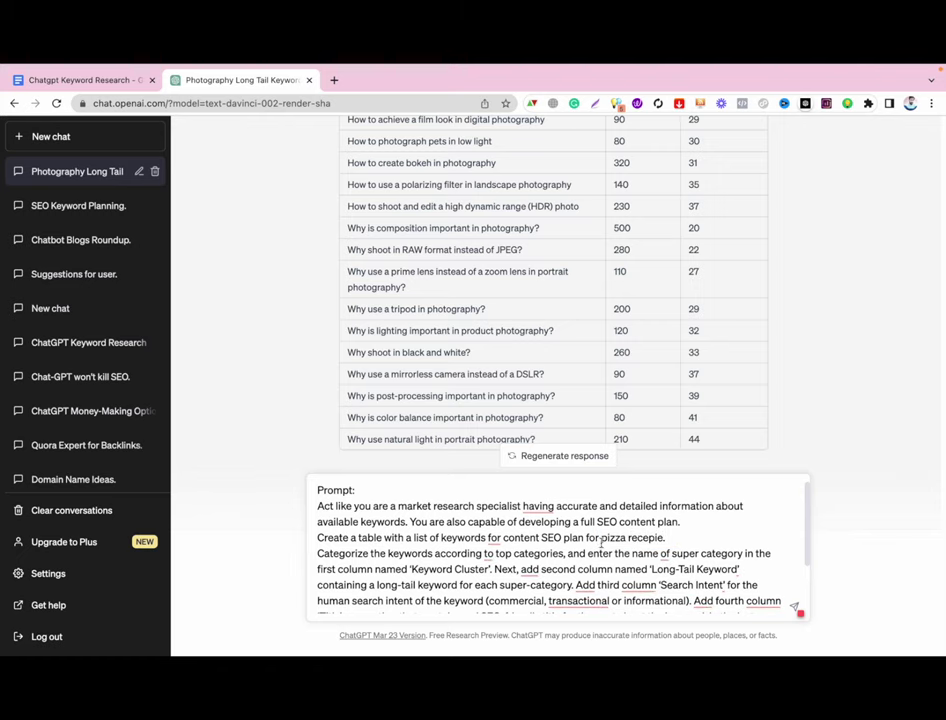
scroll(601, 546, down, 3)
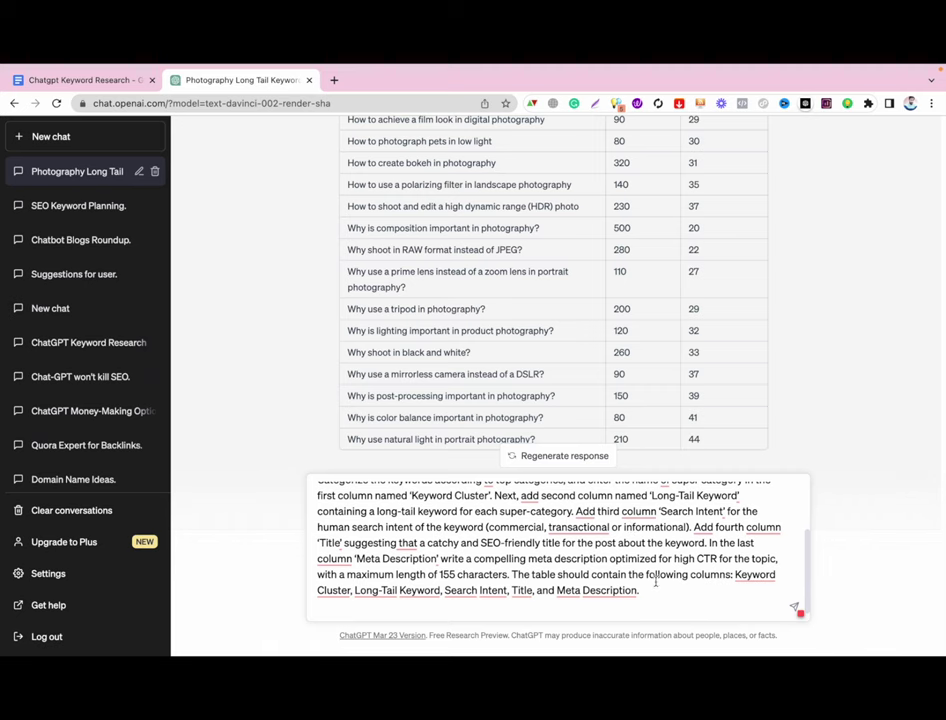
scroll(651, 593, up, 4)
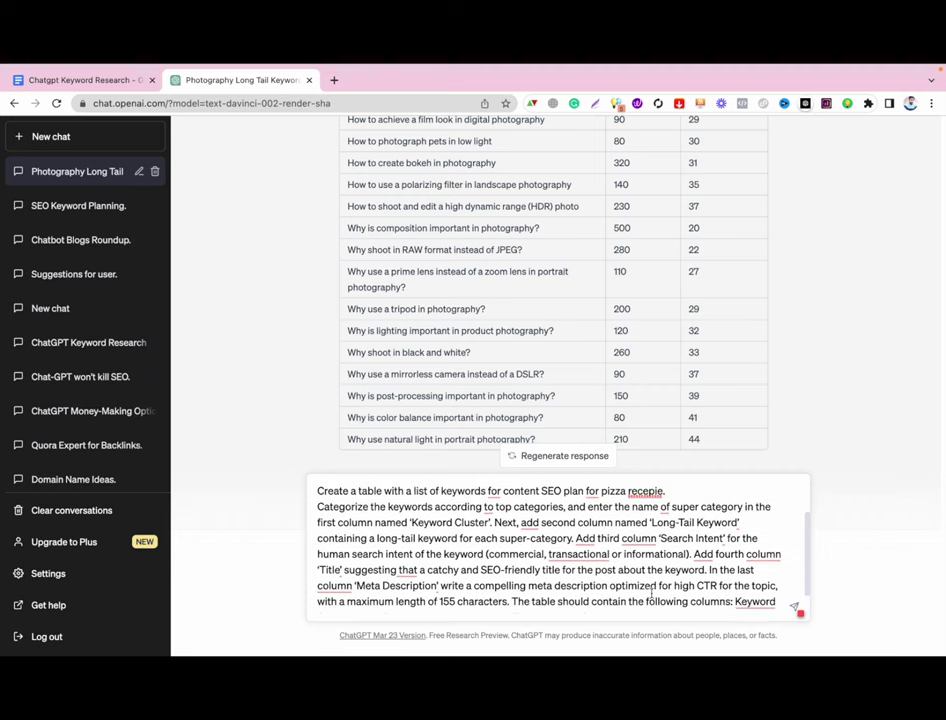
mouse_move(645, 517)
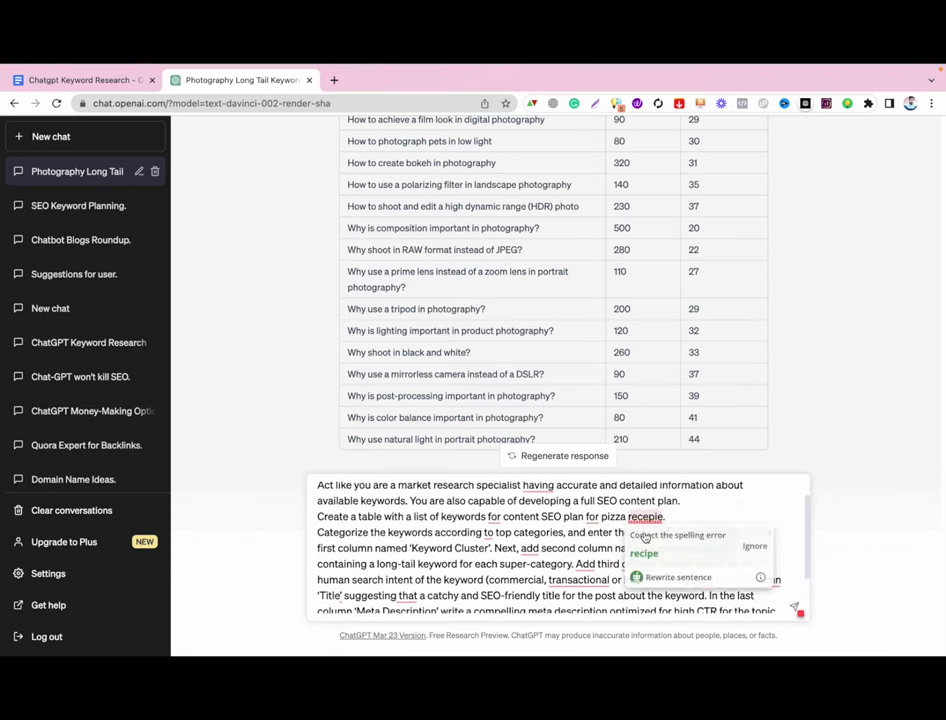
click(644, 553)
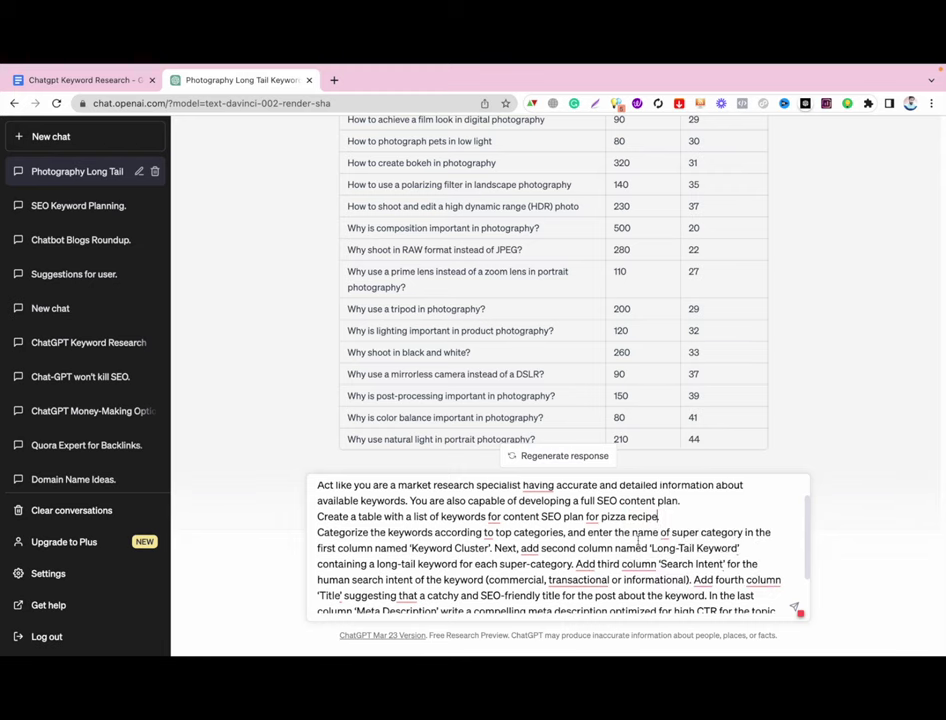
- Review the prompt's instructions for the Long-Tail Keyword, Search Intent, Title and Meta Description columns
drag(653, 548, 738, 548)
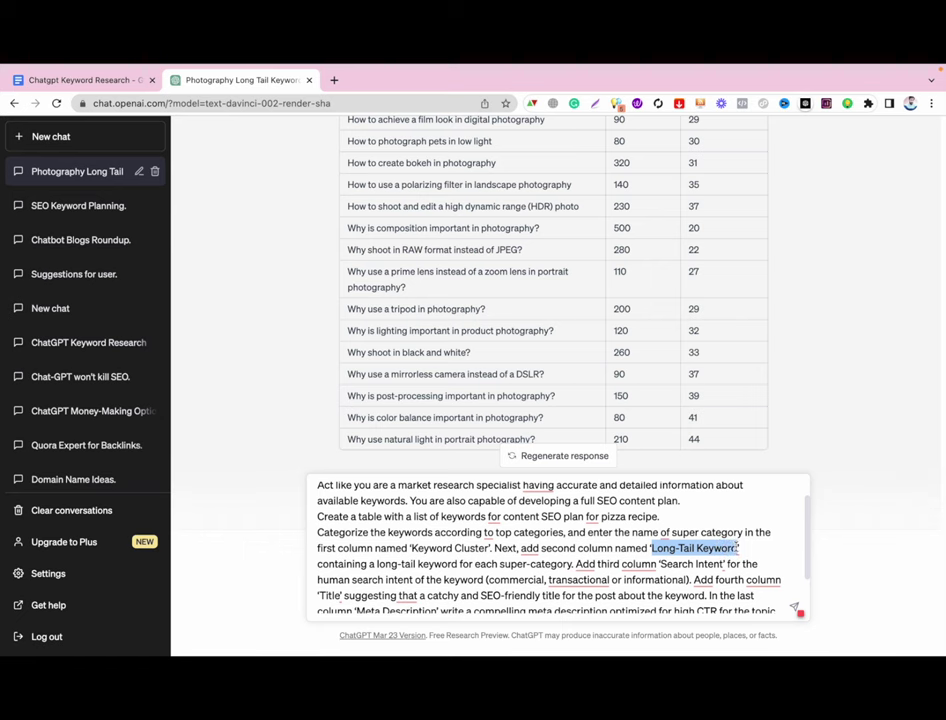
scroll(615, 578, down, 2)
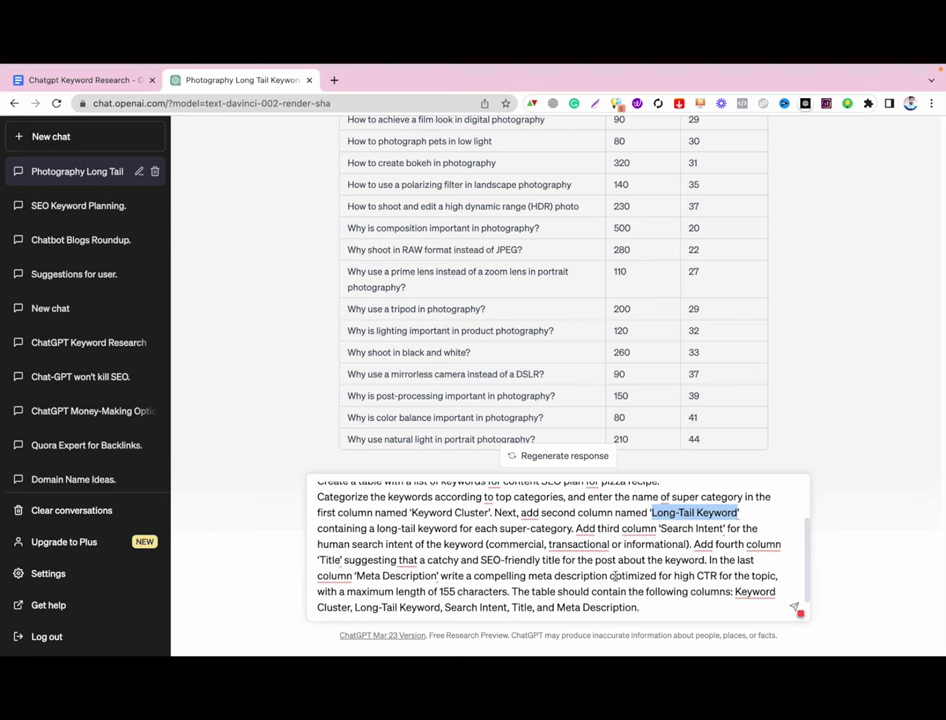
click(597, 531)
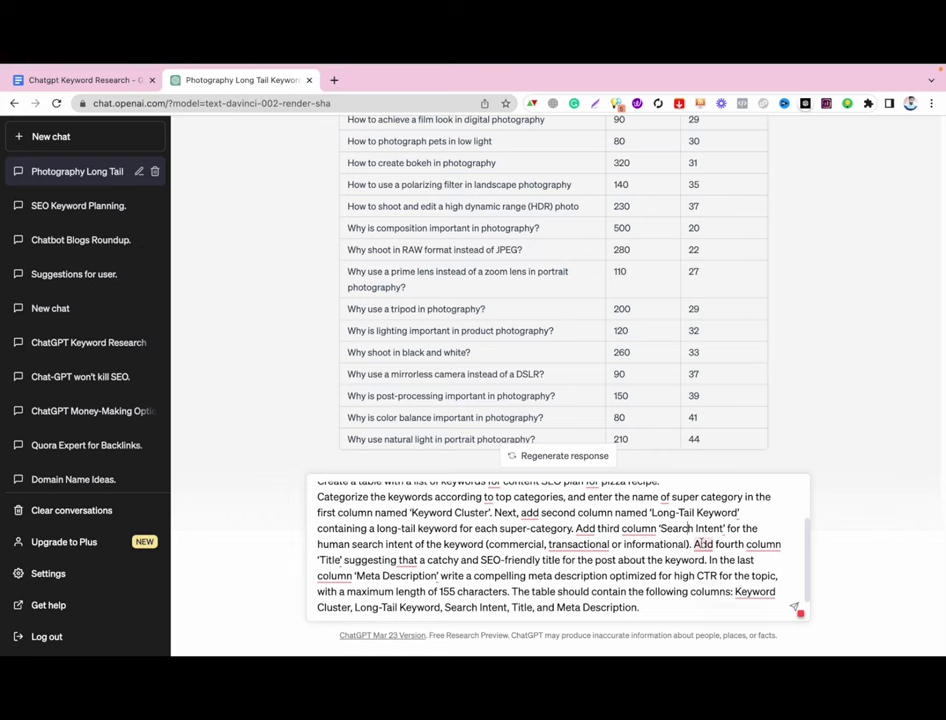
double_click(328, 560)
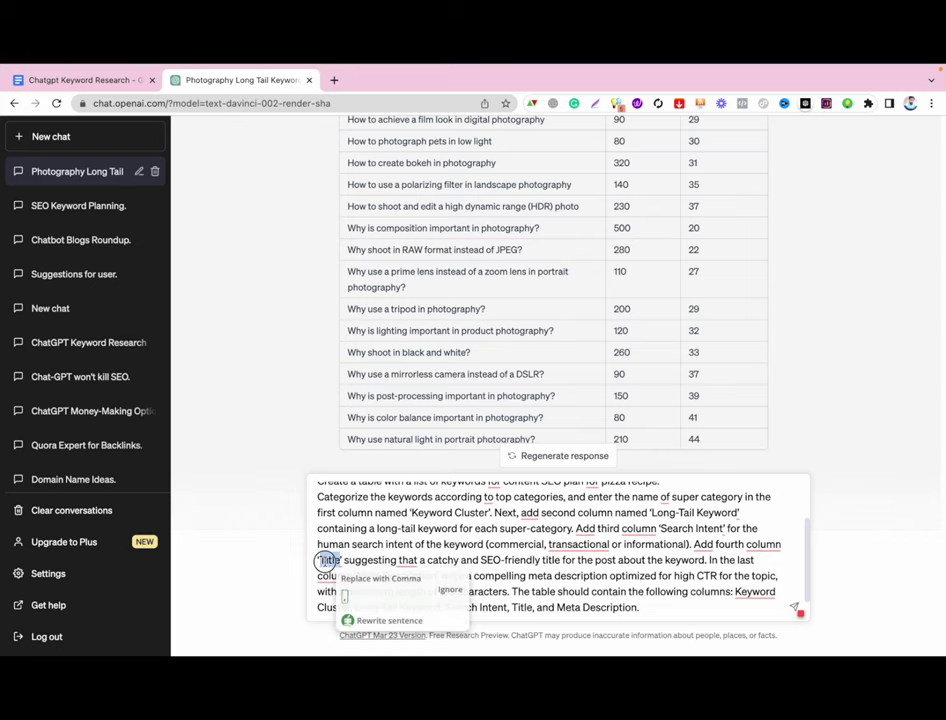
scroll(560, 560, down, 1)
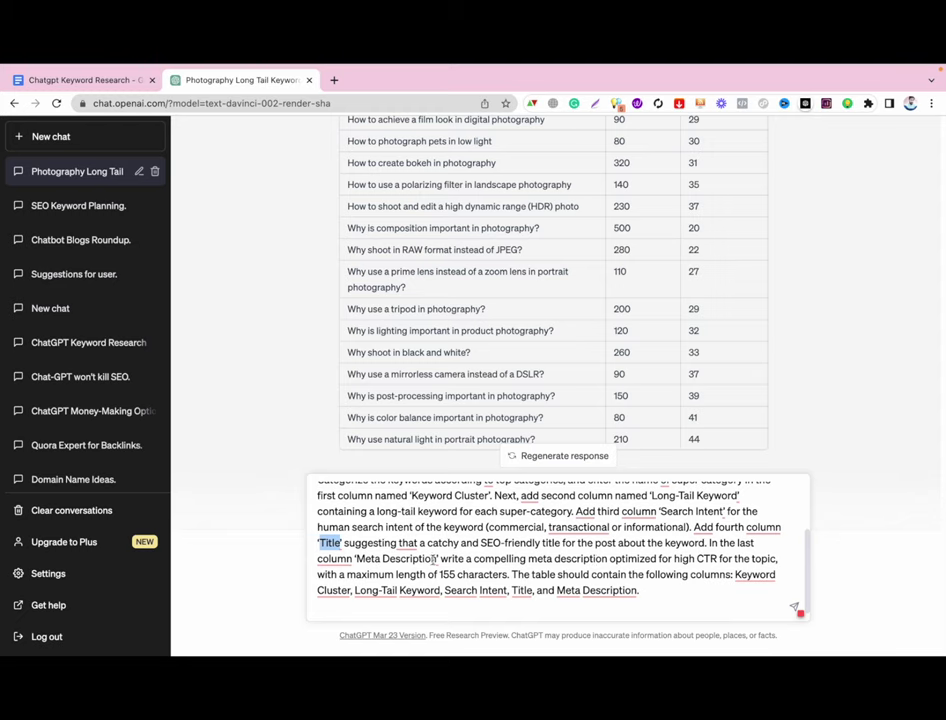
drag(436, 559, 359, 558)
drag(719, 558, 698, 558)
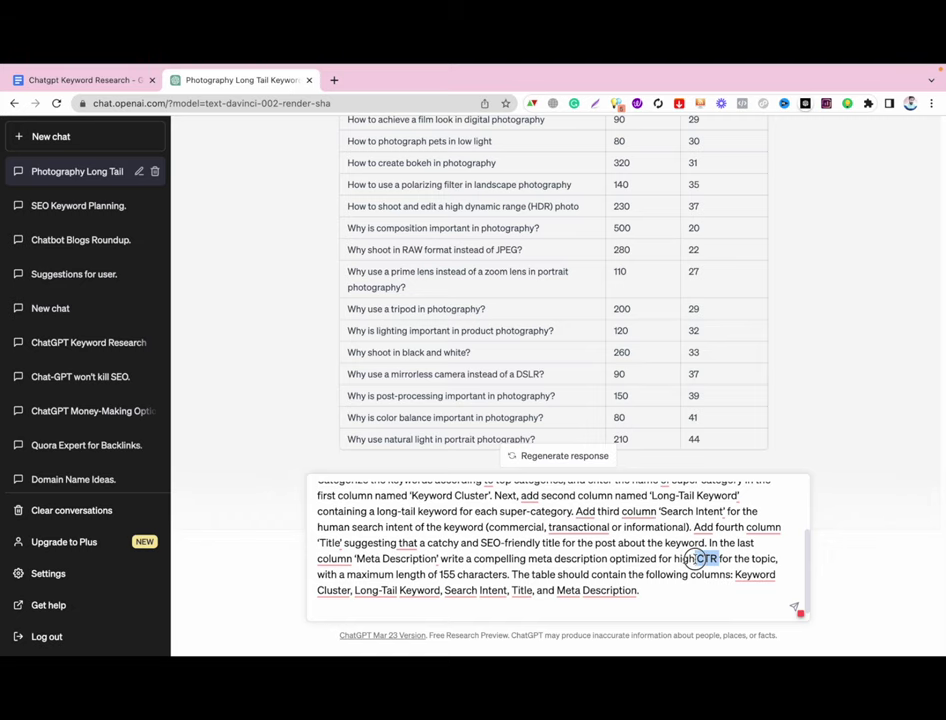
drag(697, 558, 694, 558)
click(714, 591)
- Send the SEO content plan prompt for pizza recipe
mouse_move(357, 591)
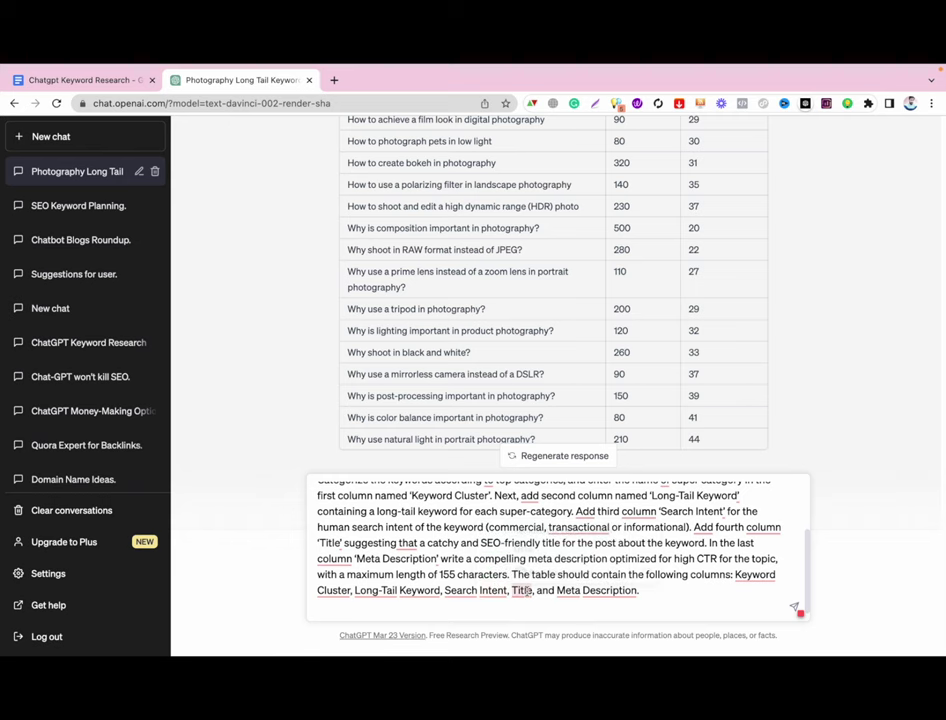
mouse_move(598, 590)
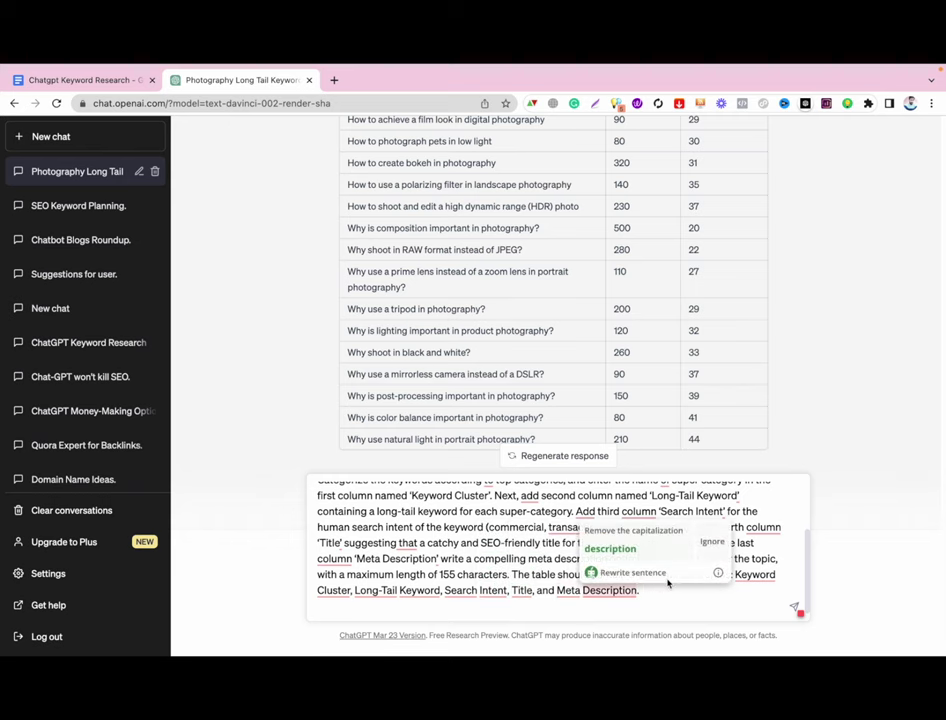
key(Return)
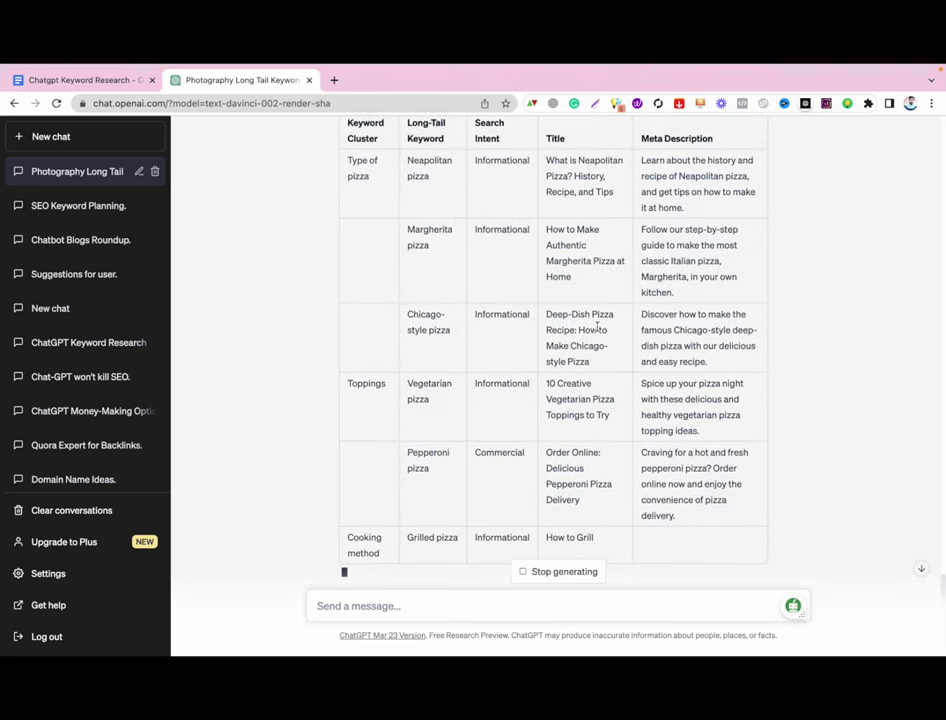
- Examine the generated pizza table's keyword clusters, long-tail keywords, titles and meta descriptions, and look back over the earlier prompts
triple_click(670, 203)
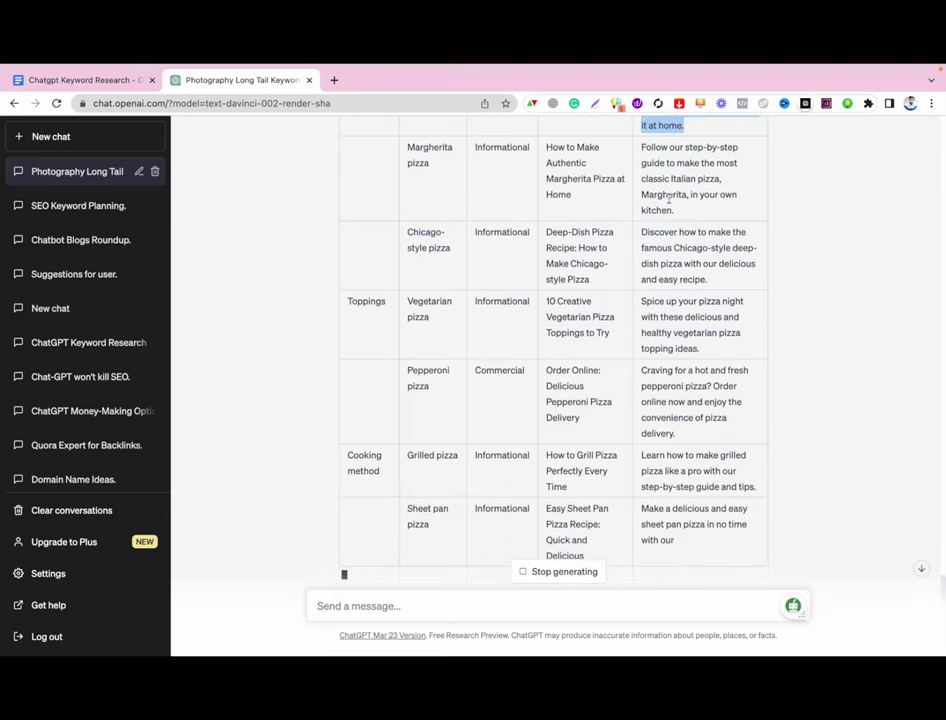
scroll(668, 198, up, 5)
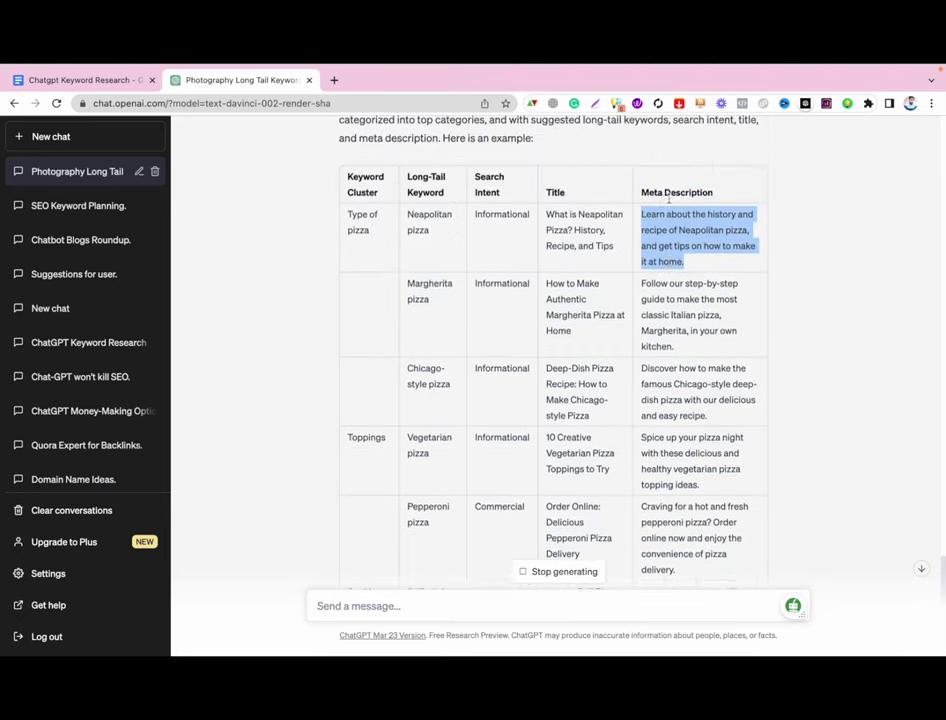
triple_click(575, 354)
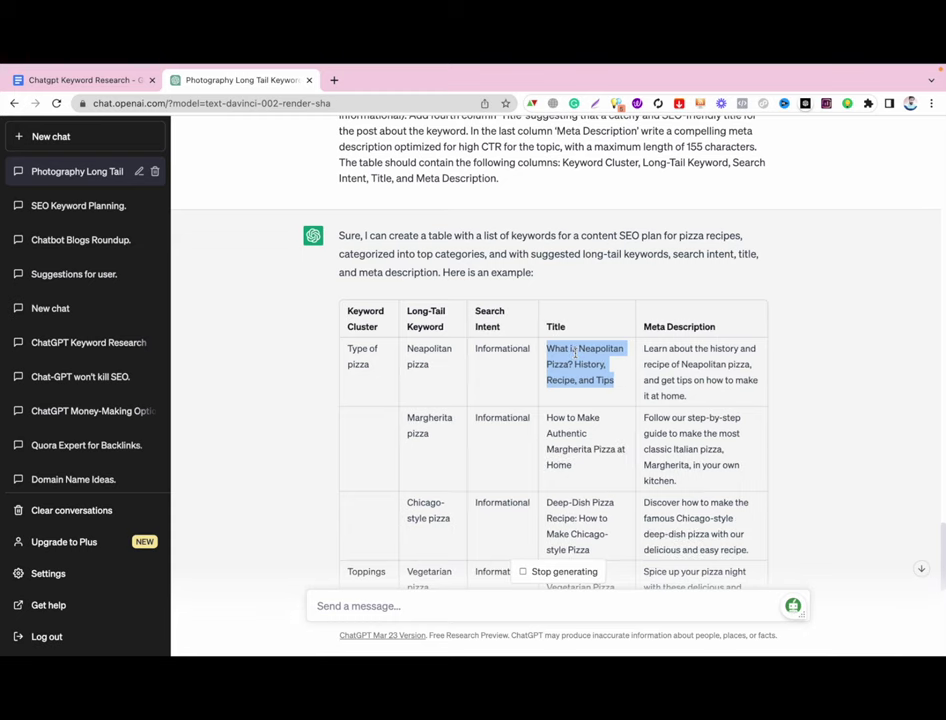
triple_click(686, 365)
triple_click(595, 364)
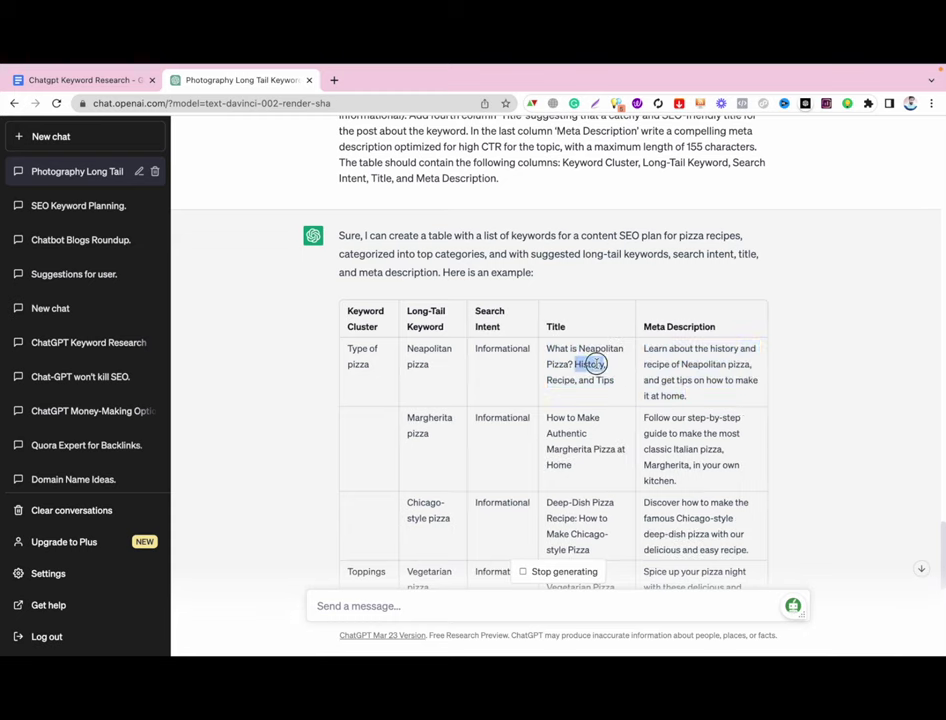
triple_click(366, 360)
scroll(366, 360, down, 2)
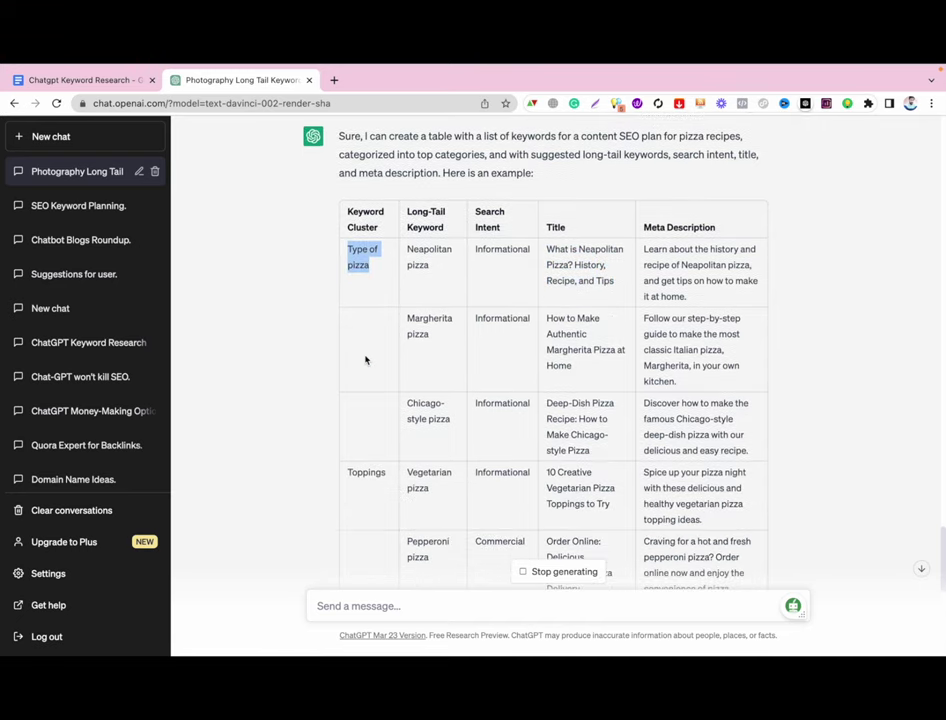
scroll(353, 250, down, 10)
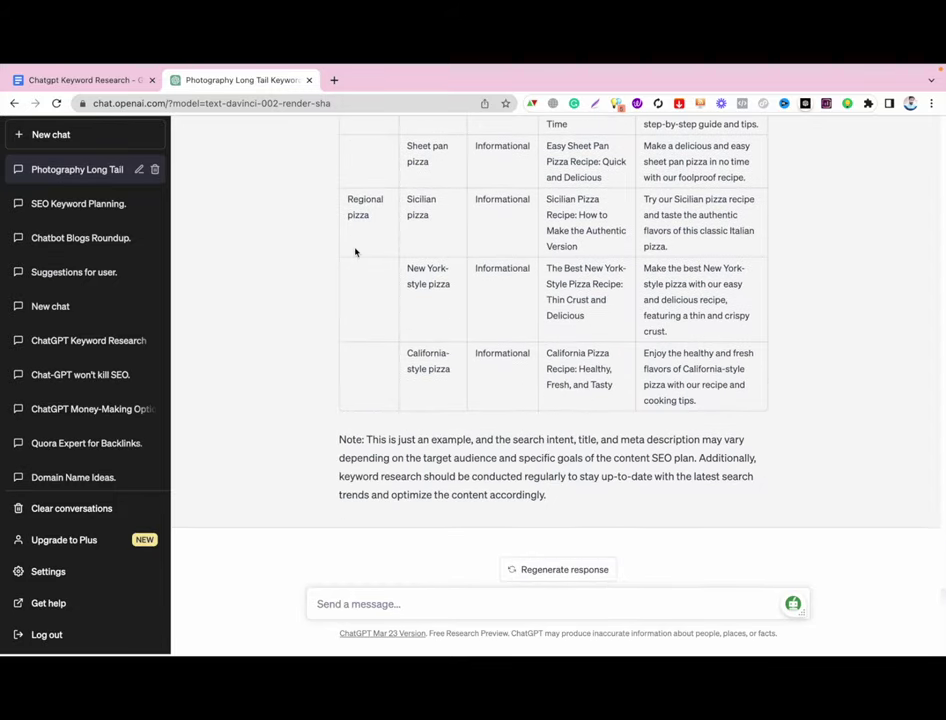
scroll(355, 252, up, 10)
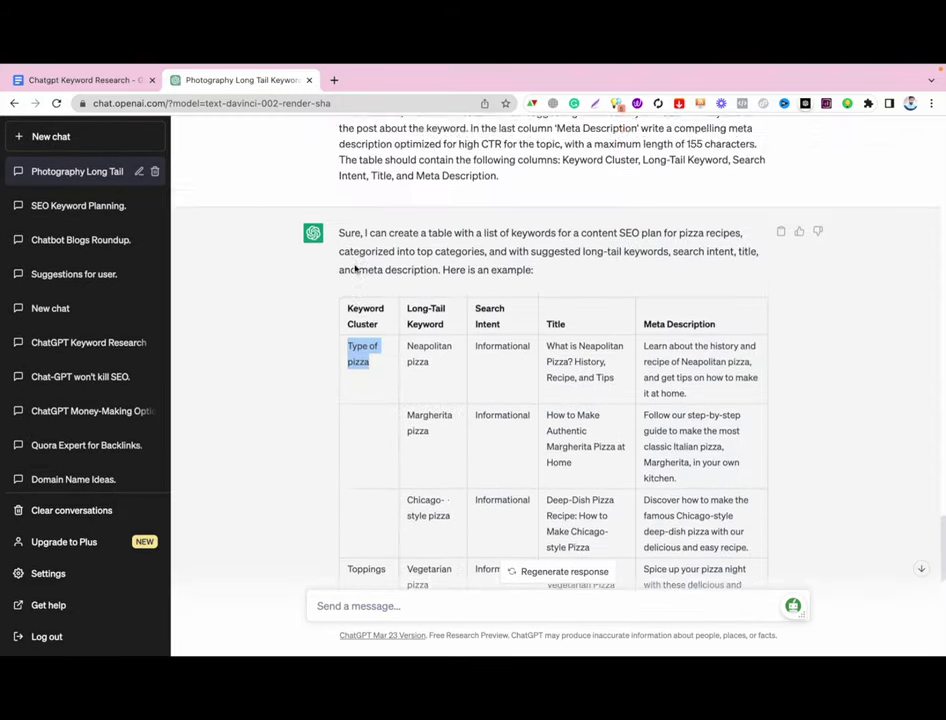
scroll(340, 235, up, 10)
scroll(338, 232, down, 5)
scroll(337, 235, up, 10)
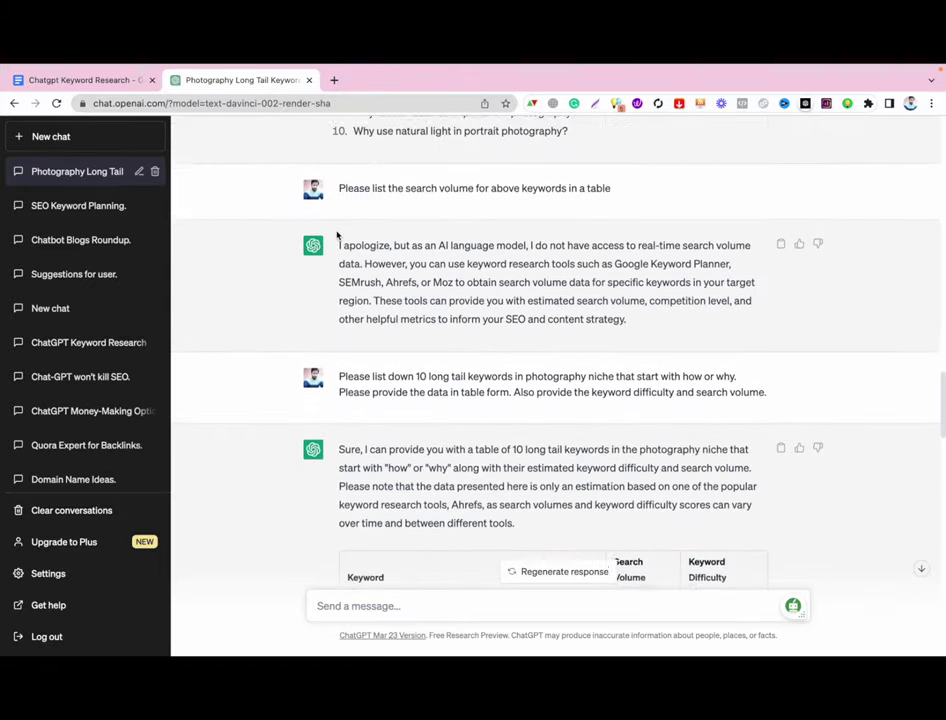
scroll(338, 235, down, 15)
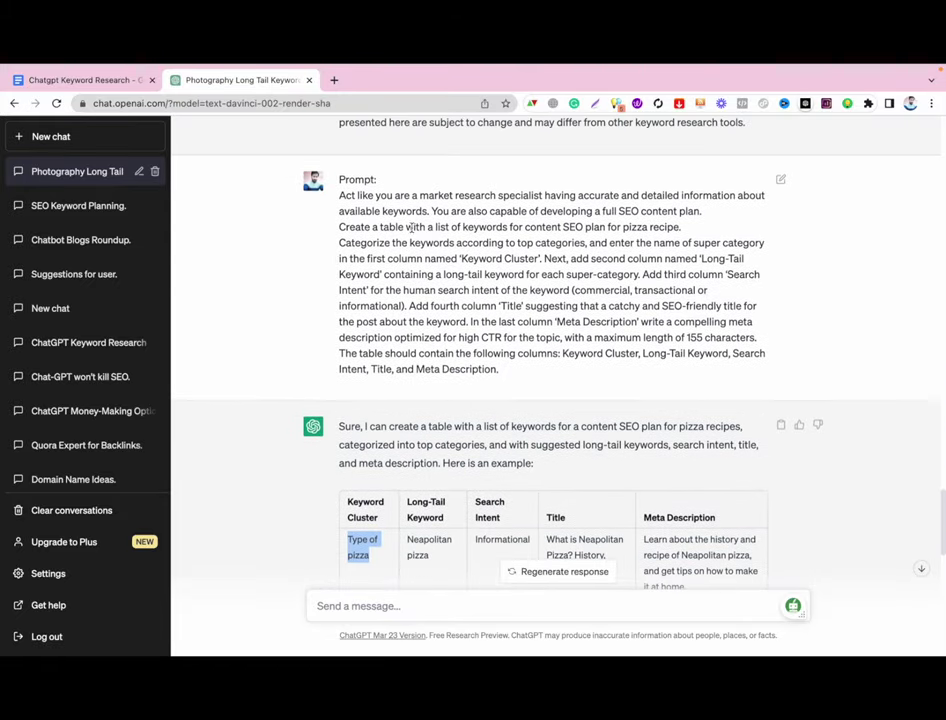
- Look over the pizza recipe prompt's table request and the keyword table generated from it
triple_click(409, 228)
scroll(420, 238, down, 2)
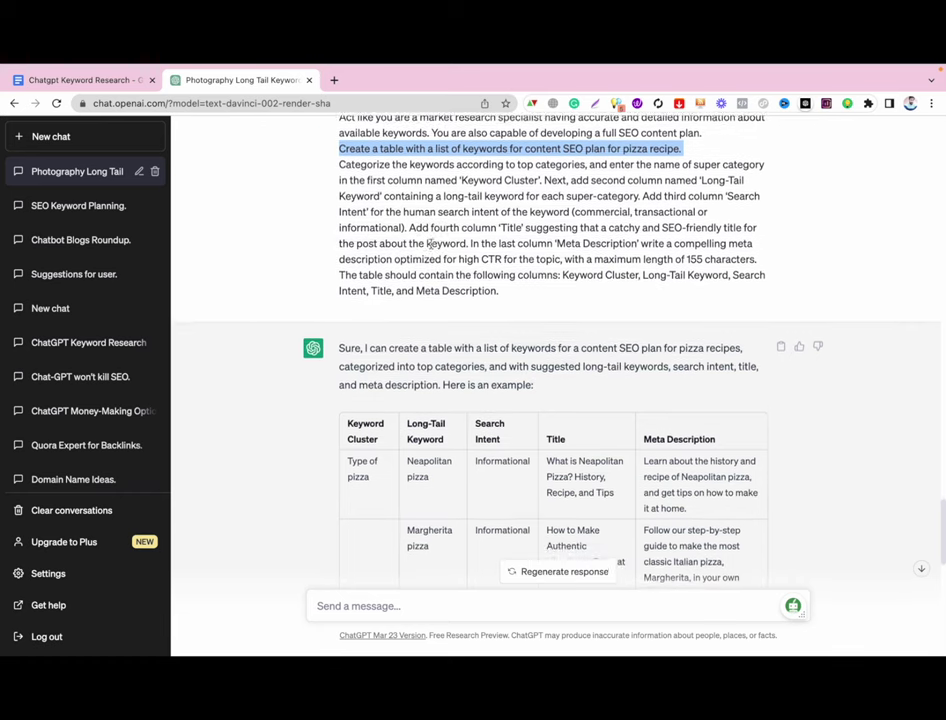
scroll(530, 266, down, 5)
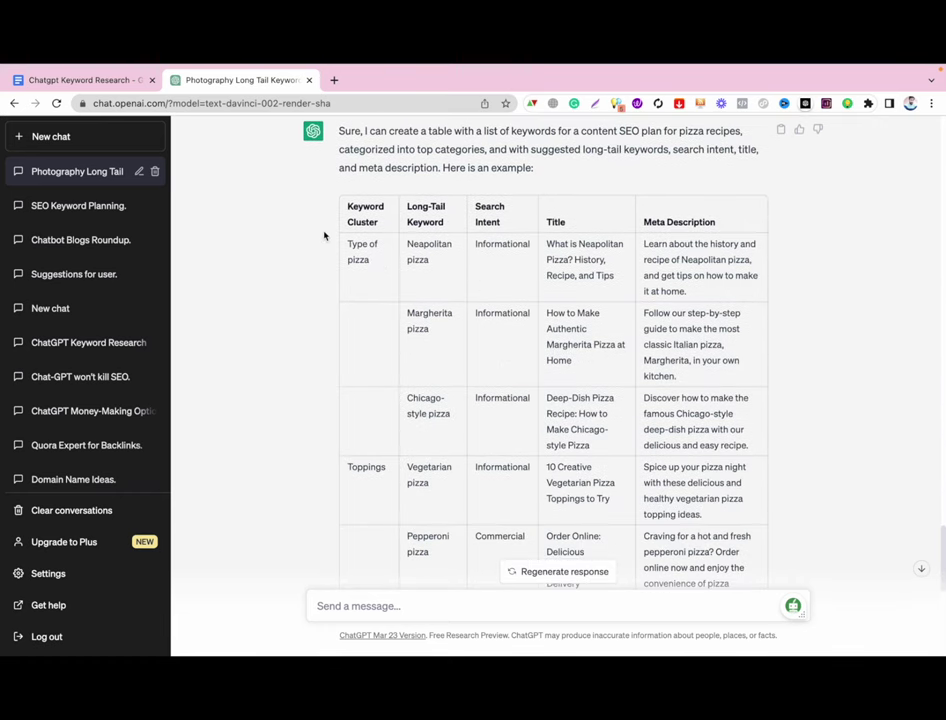
- In the Chatgpt Keyword Research Google Doc, copy the prompt "What are the 20 most popular sub-topics related to [niche]"
click(113, 82)
scroll(370, 303, down, 5)
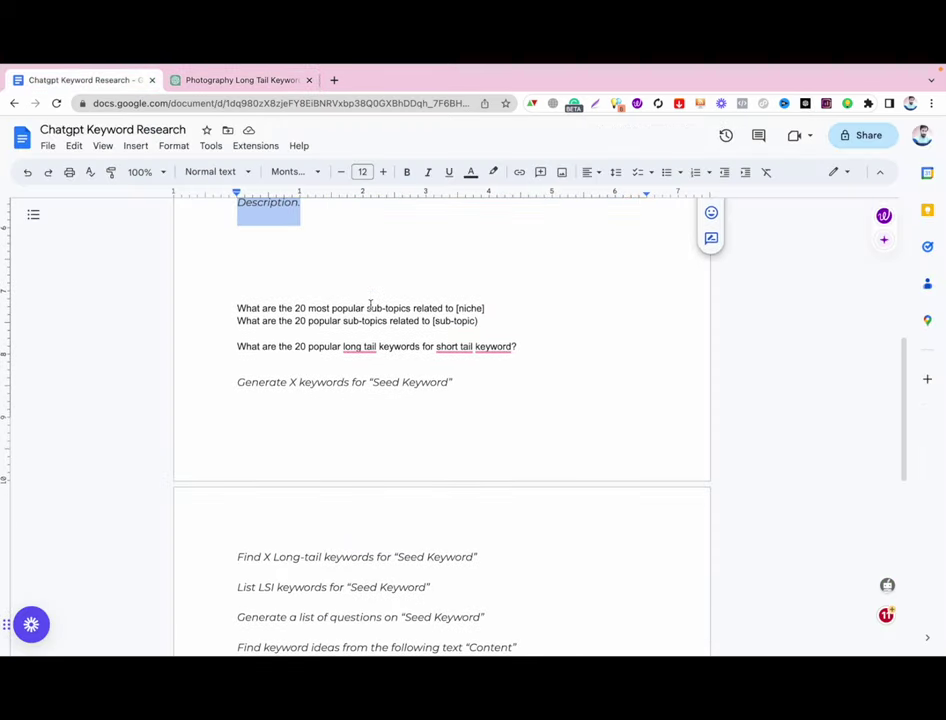
click(345, 308)
scroll(345, 308, down, 1)
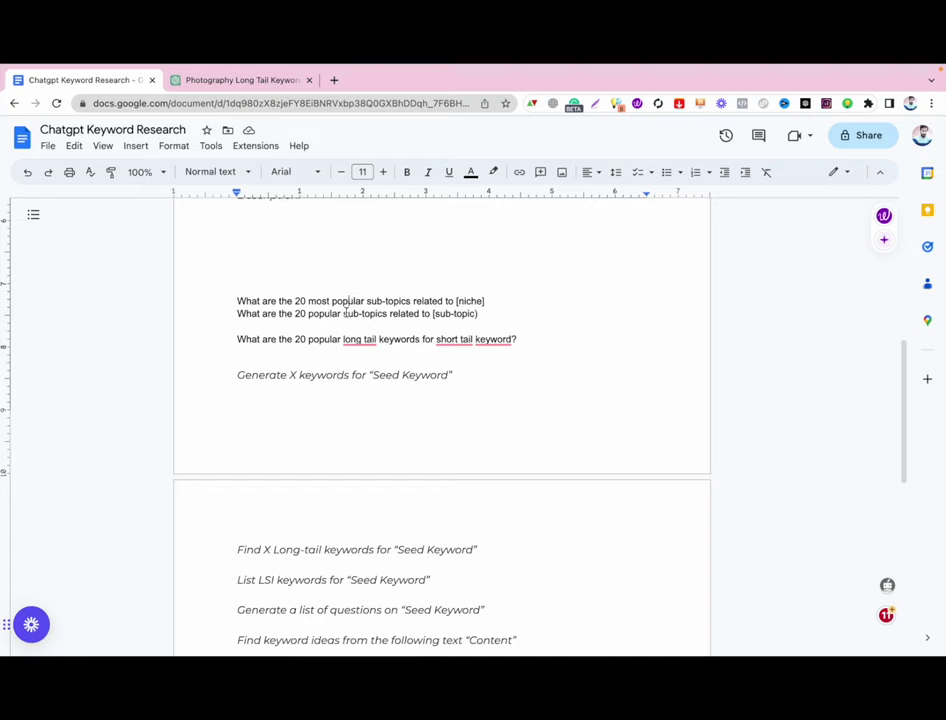
triple_click(343, 311)
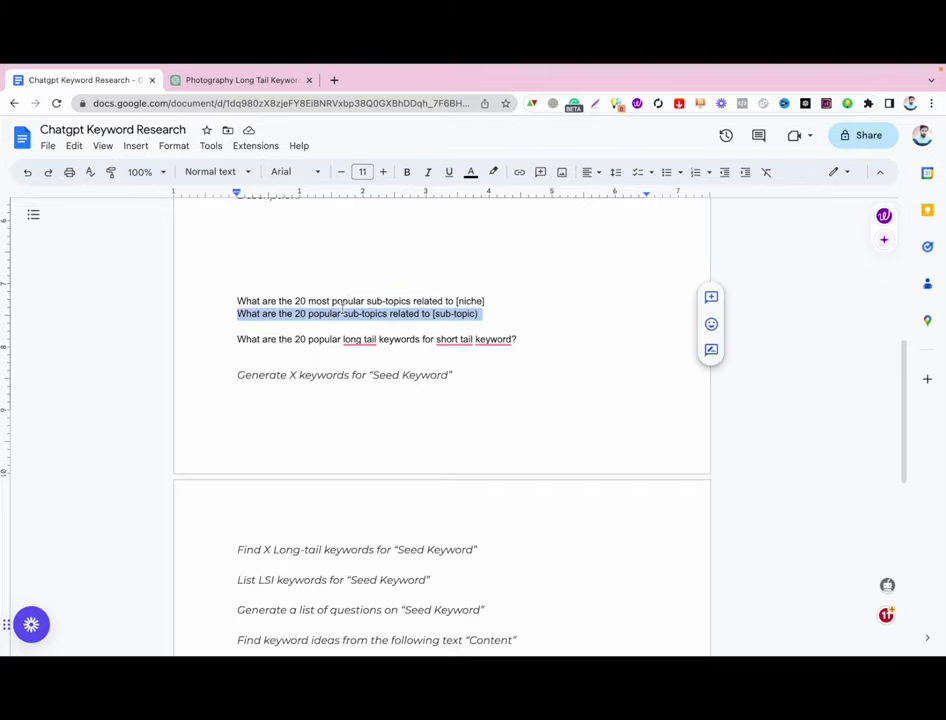
triple_click(333, 300)
key(ctrl+c)
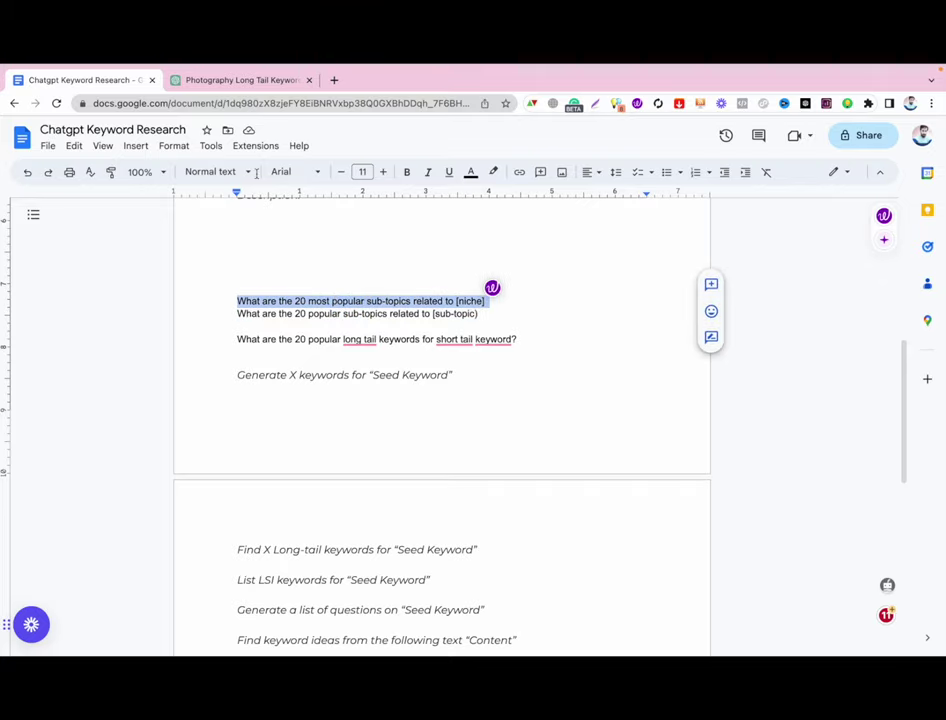
- Paste the copied prompt into ChatGPT, replace "[niche]" with "photography" and send it
click(239, 79)
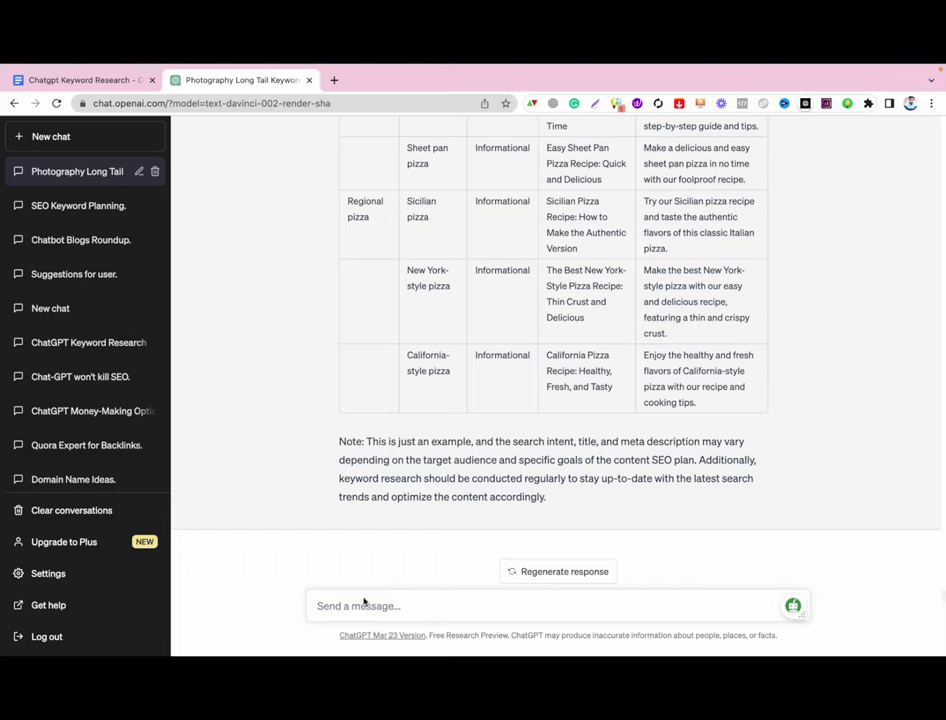
key(ctrl+v)
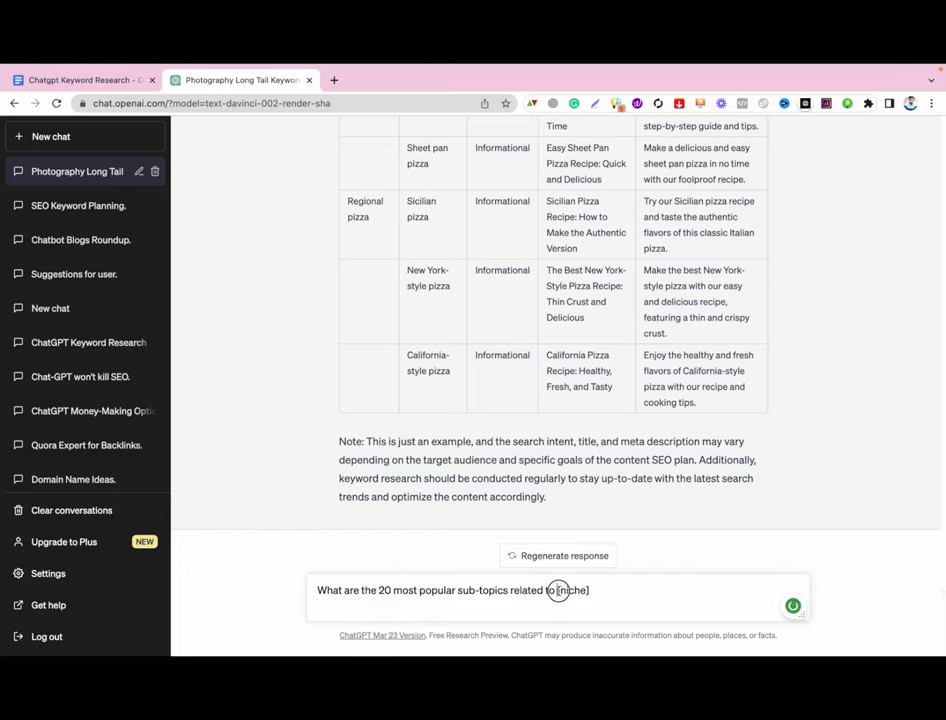
drag(556, 590, 602, 592)
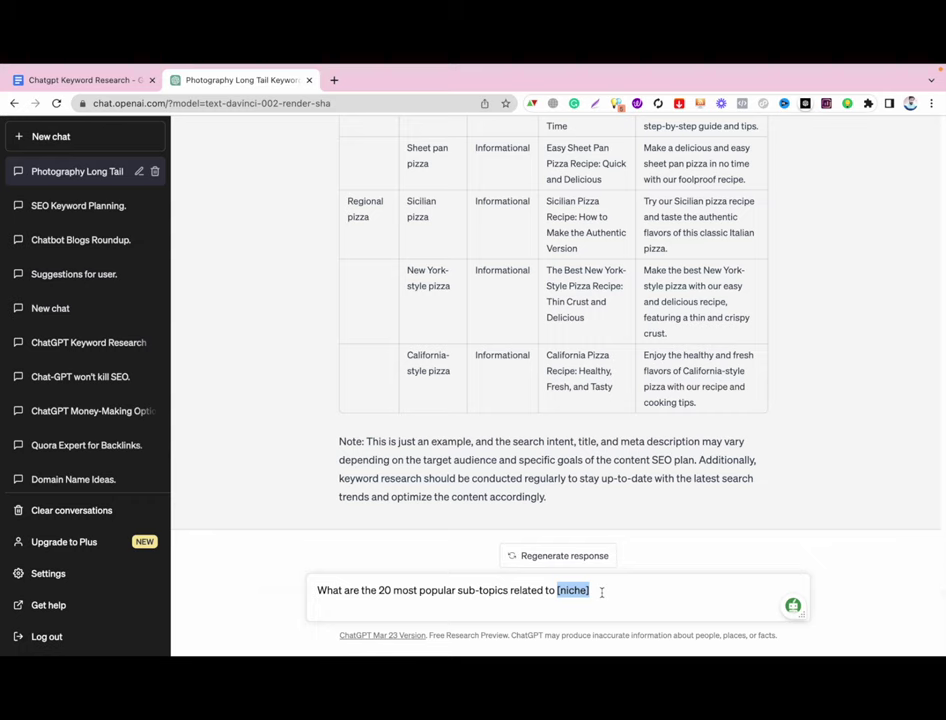
text(AI)
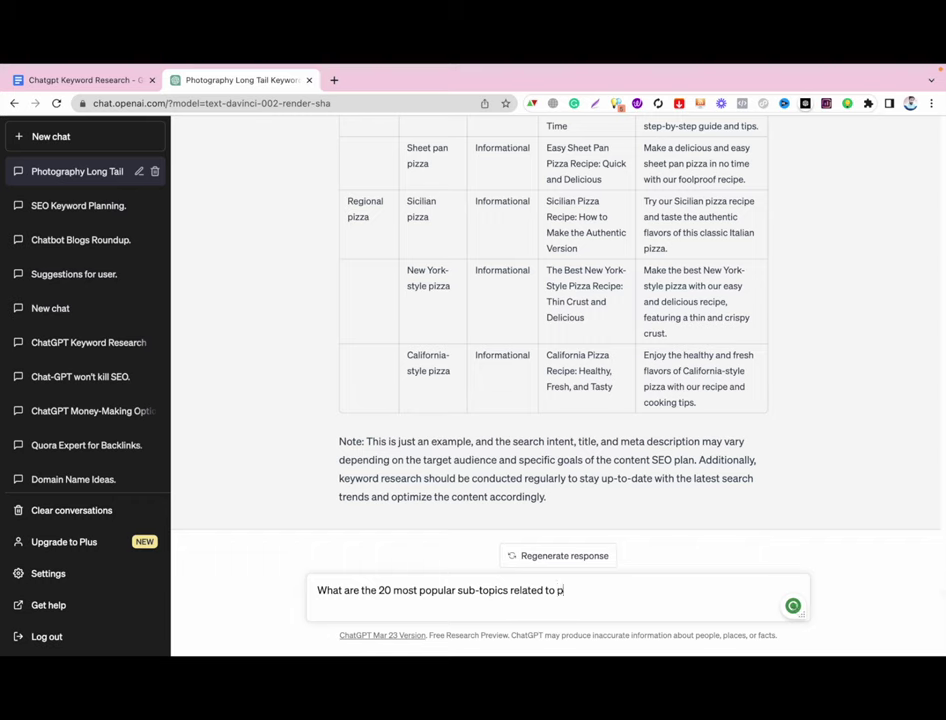
text(hotography)
key(Return)
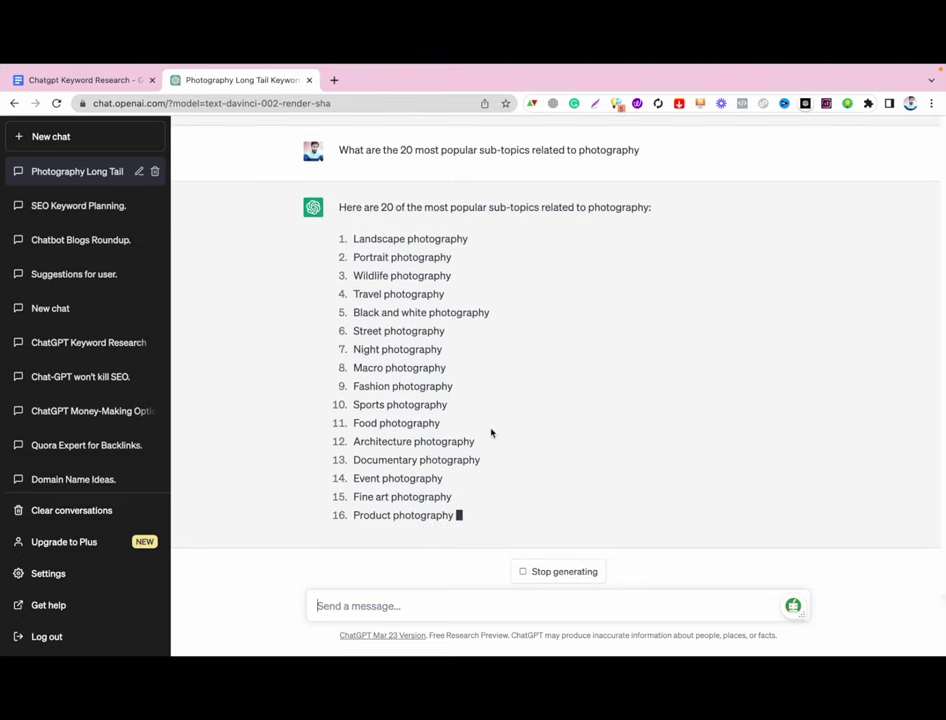
- Examine the generated list of popular photography sub-topics
double_click(375, 200)
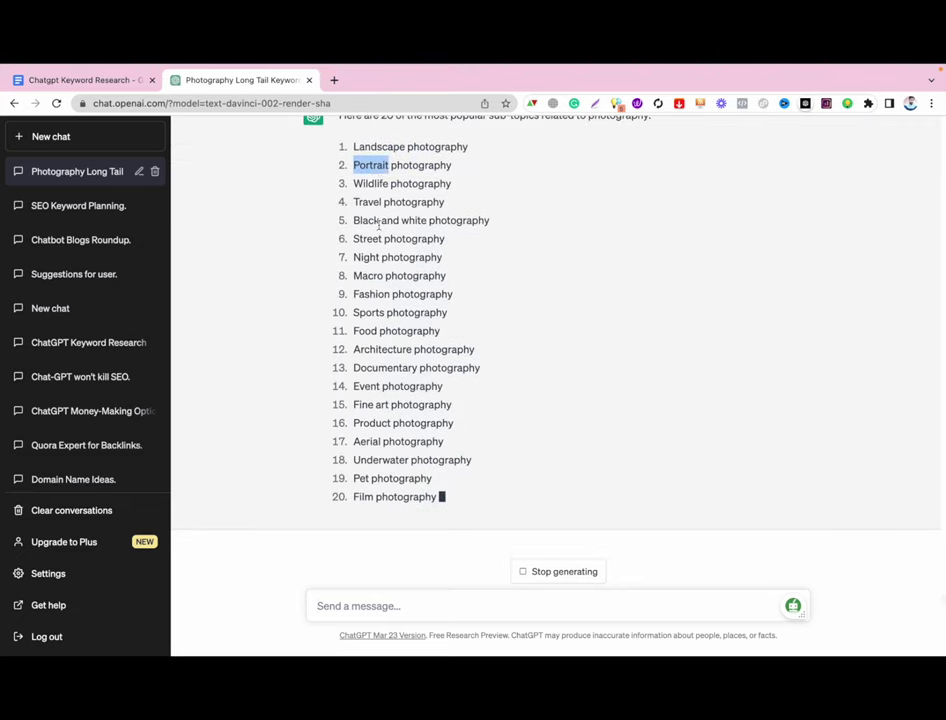
click(507, 276)
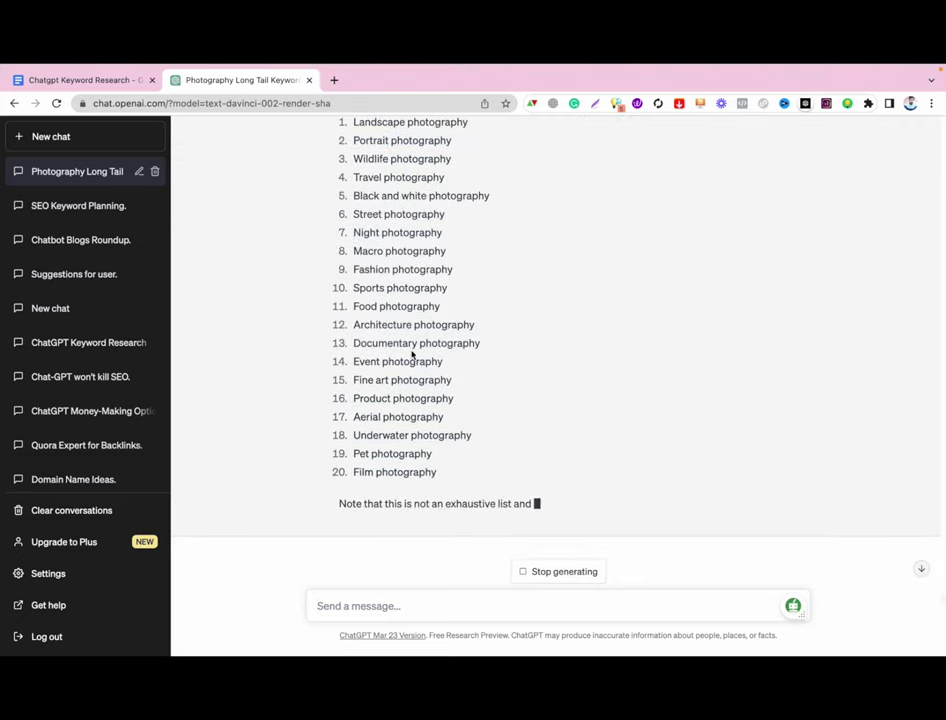
triple_click(392, 381)
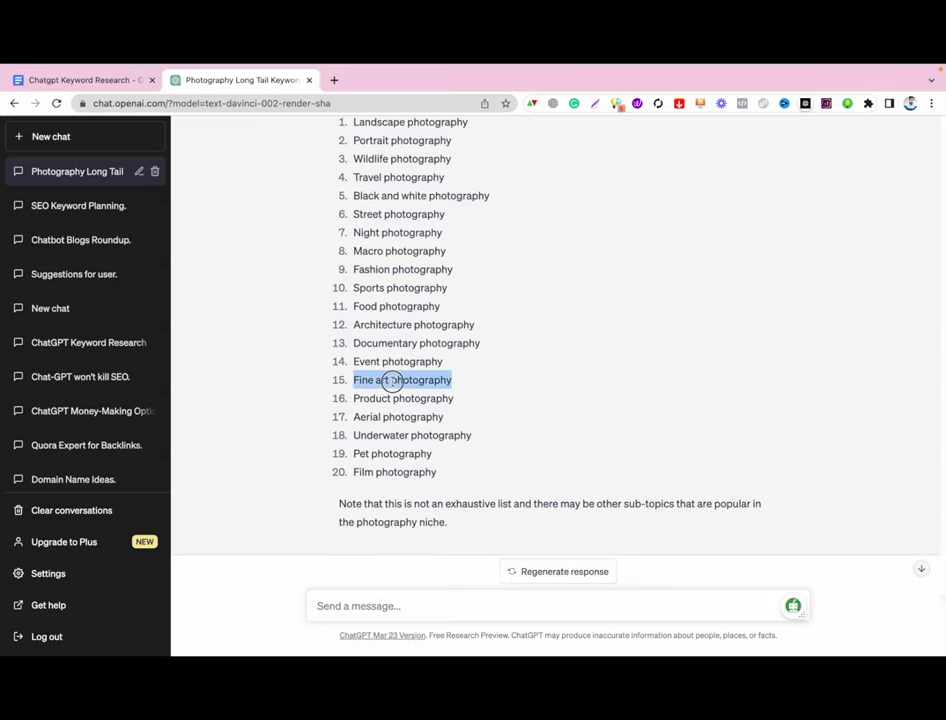
double_click(391, 432)
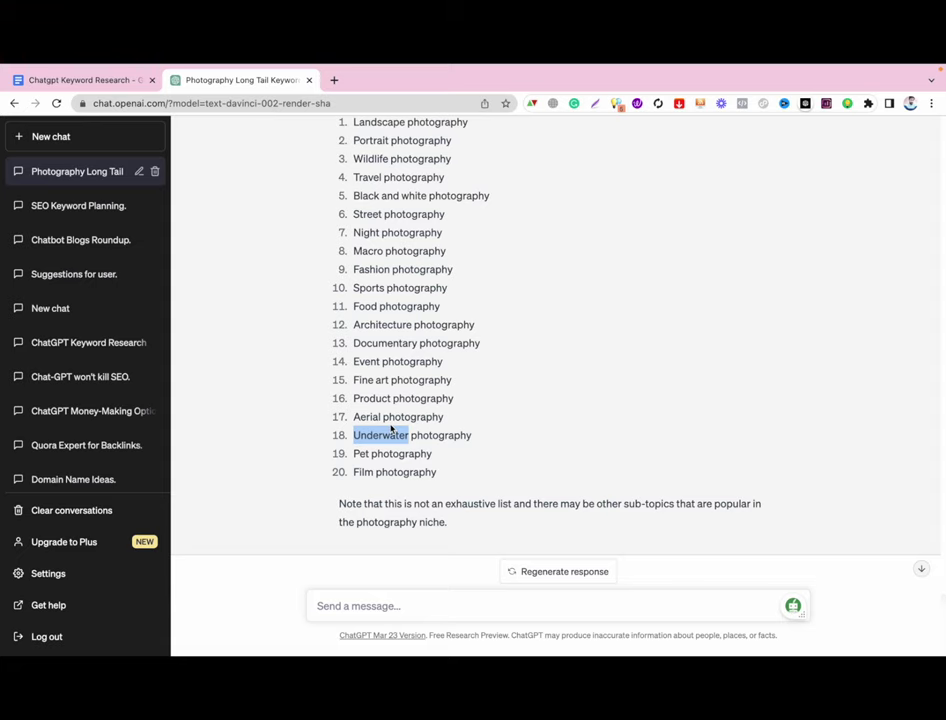
- Copy the "What are the 20 popular sub-topics related to [sub-topic)" prompt from the Google Doc into ChatGPT's message box
click(109, 82)
click(301, 318)
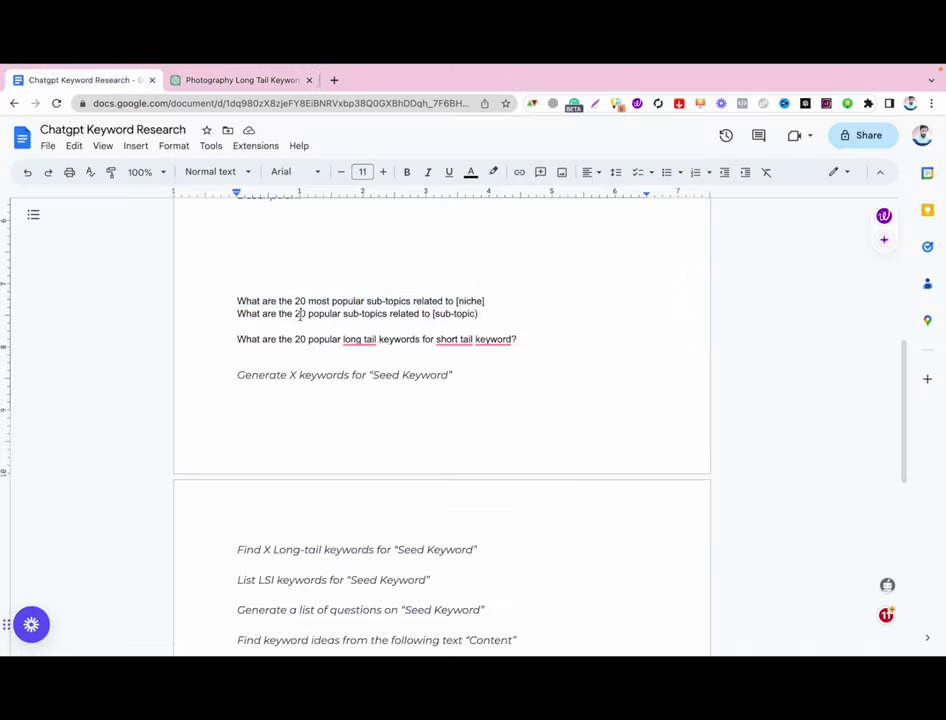
triple_click(299, 316)
key(super+c)
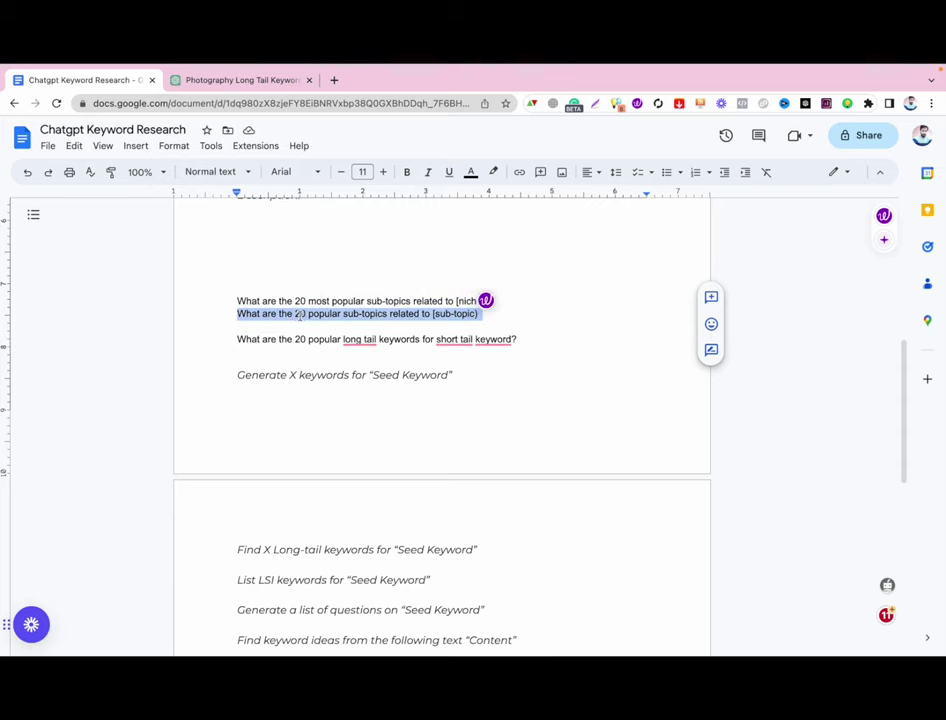
click(240, 80)
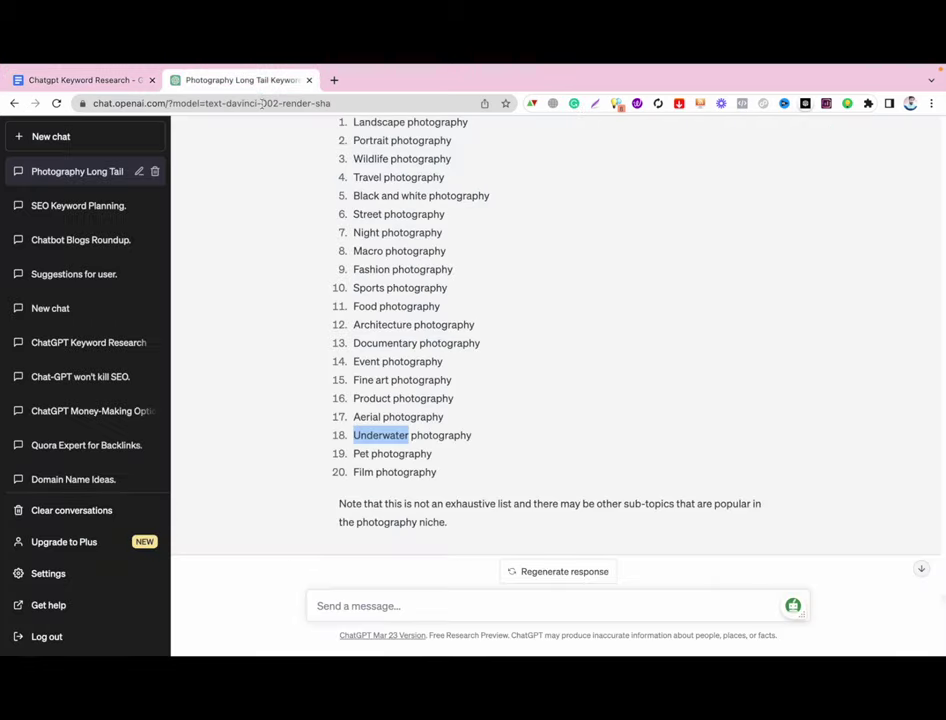
scroll(331, 309, down, 1)
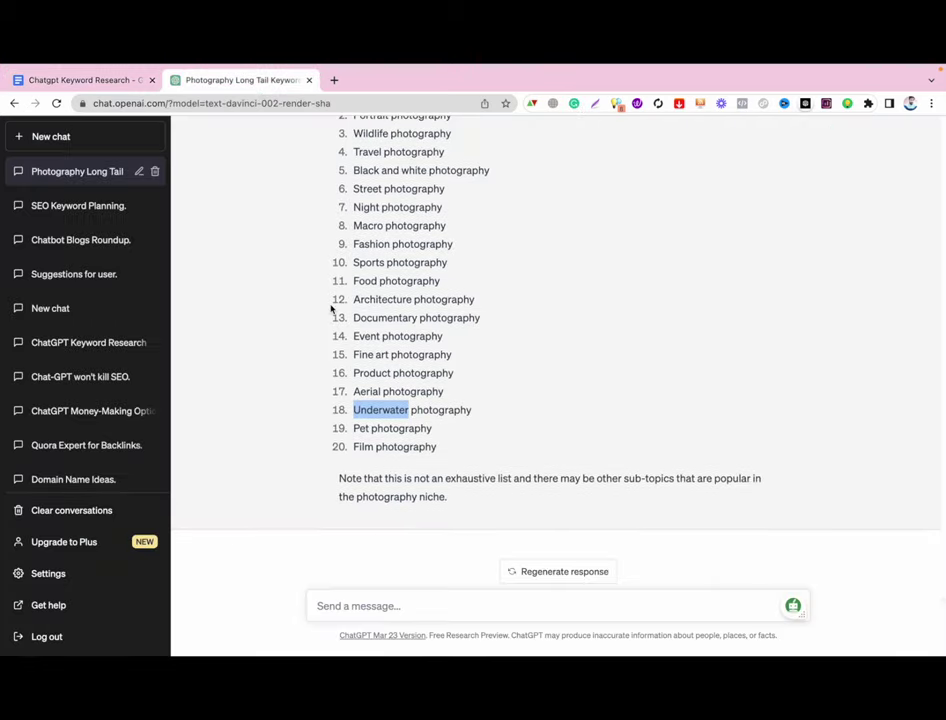
click(363, 605)
key(super+v)
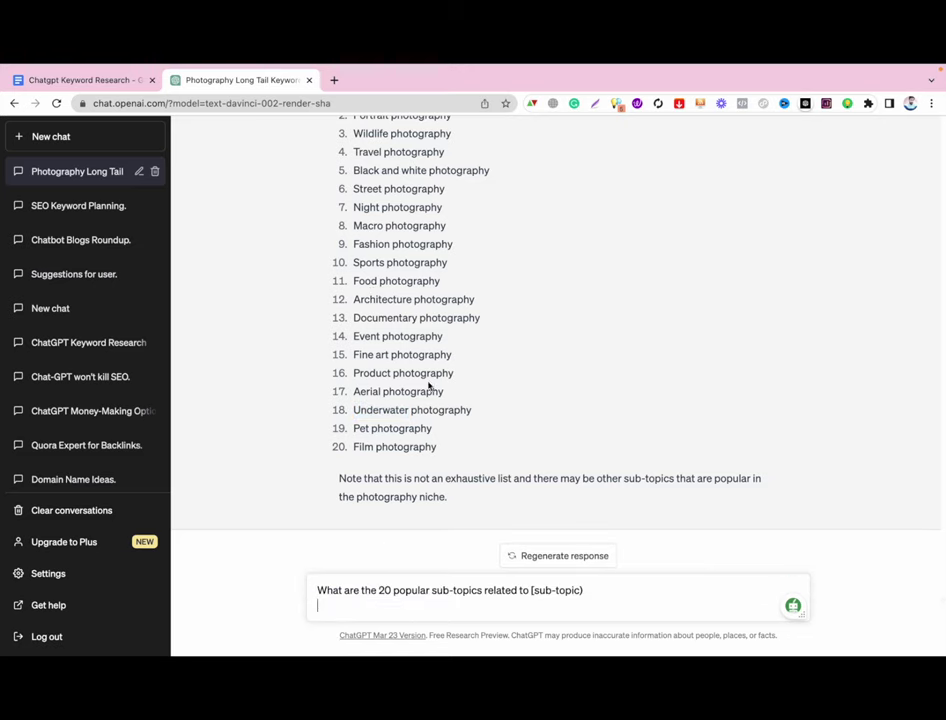
- Replace the sub-topic placeholder with "Food photography" copied from the list, send the prompt and look through the reply
triple_click(373, 277)
key(super+c)
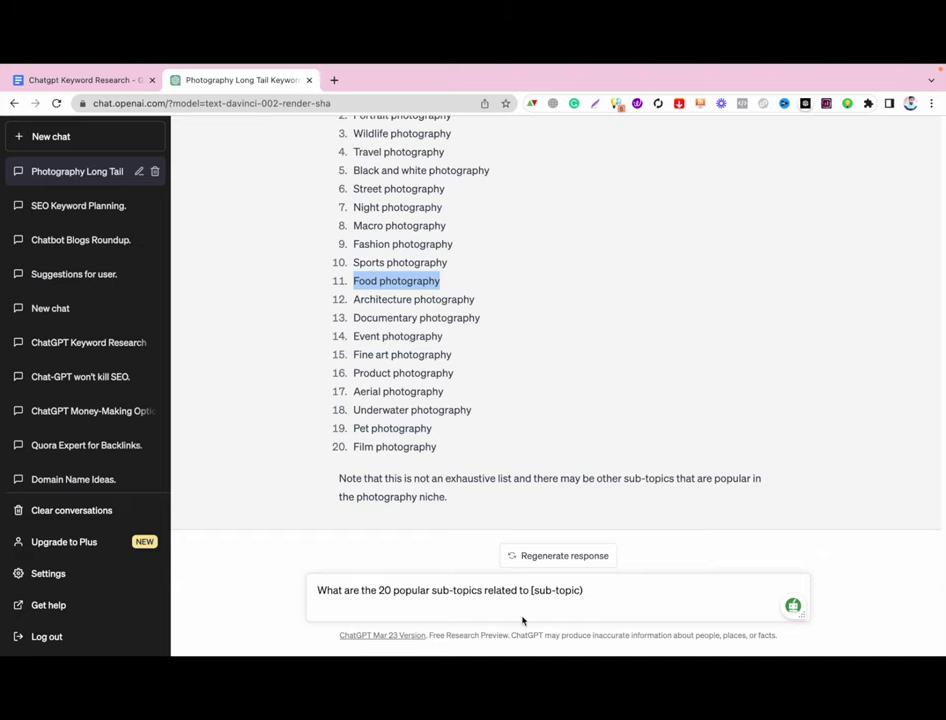
drag(532, 591, 667, 588)
key(super+v)
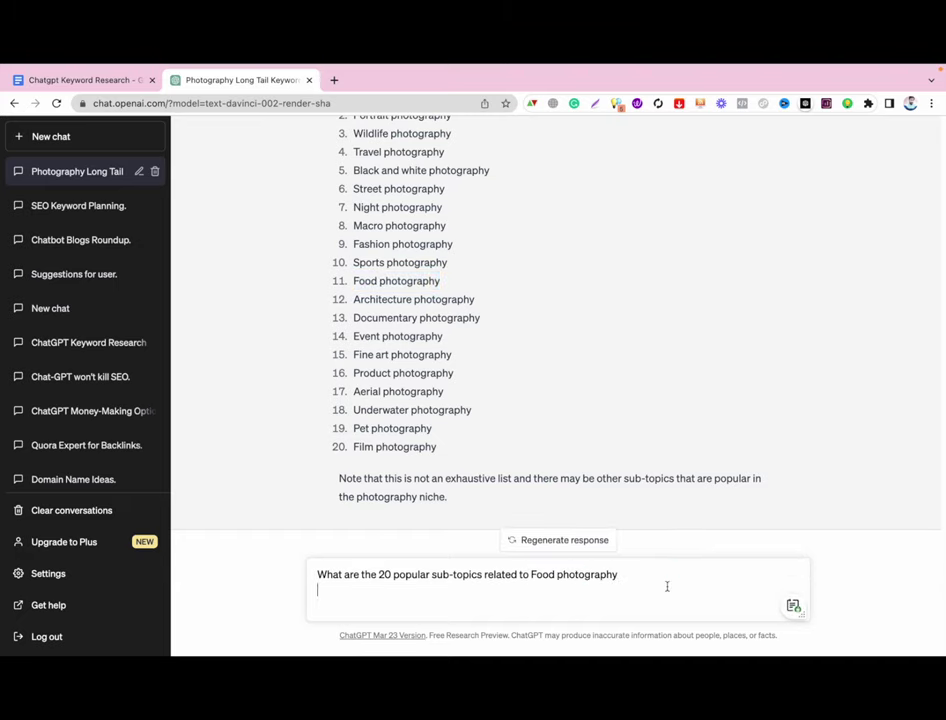
key(Return)
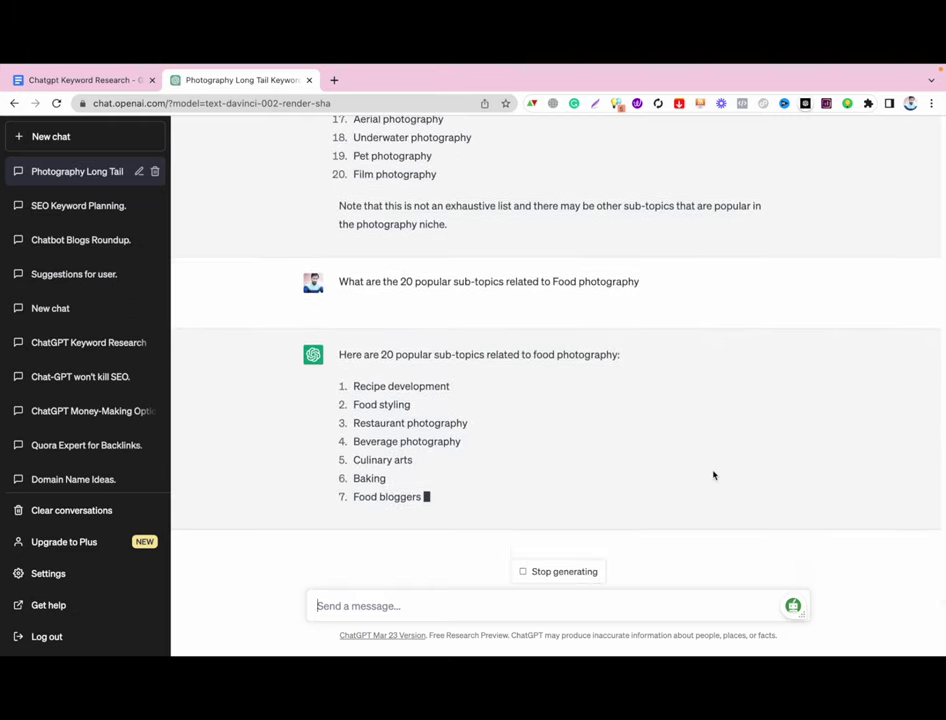
scroll(711, 478, up, 5)
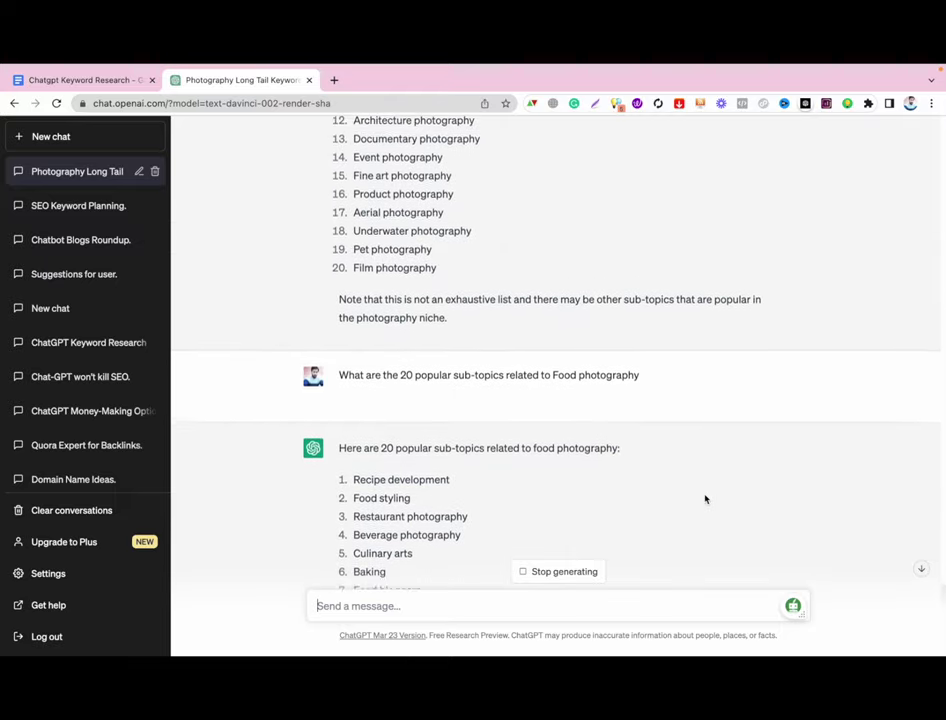
scroll(705, 499, down, 6)
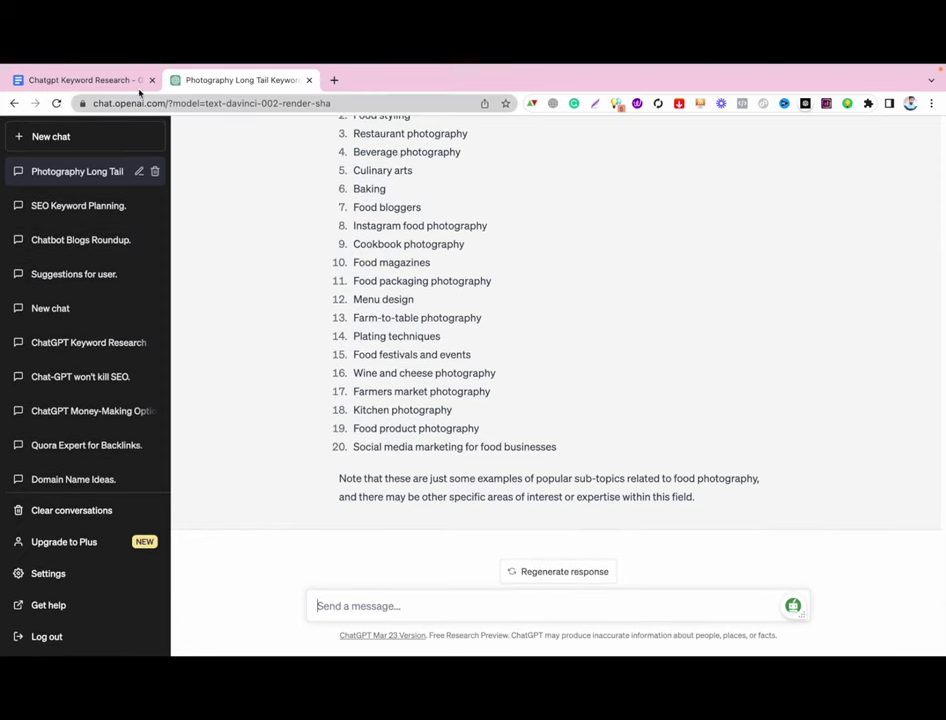
- Copy the "What are the 20 popular long tail keywords for short tail keyword?" prompt from the Google Doc into ChatGPT's message box
click(118, 80)
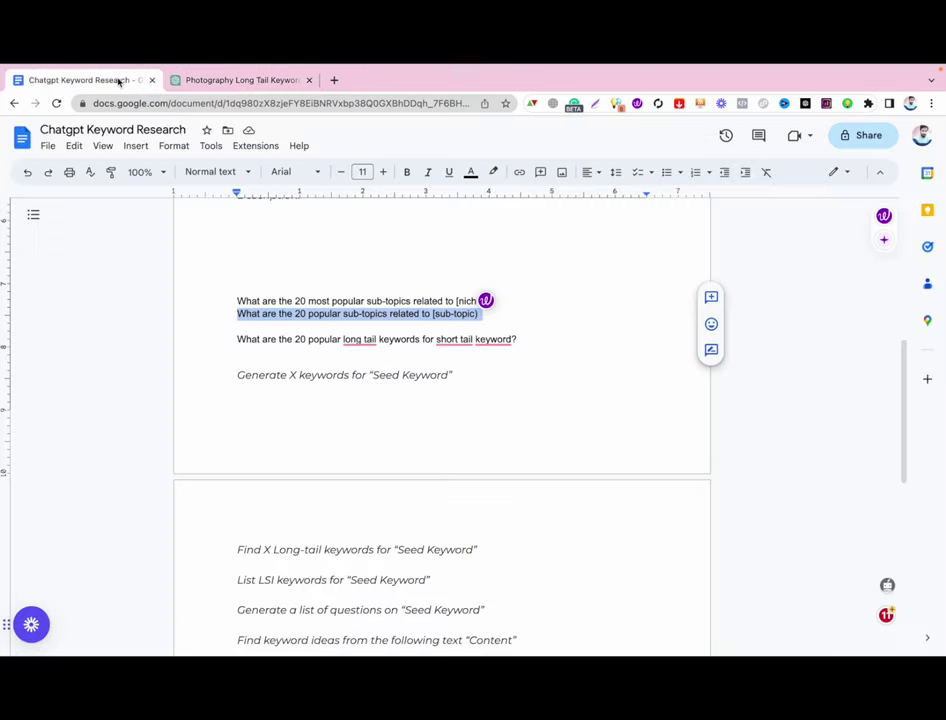
triple_click(285, 339)
key(ctrl+c)
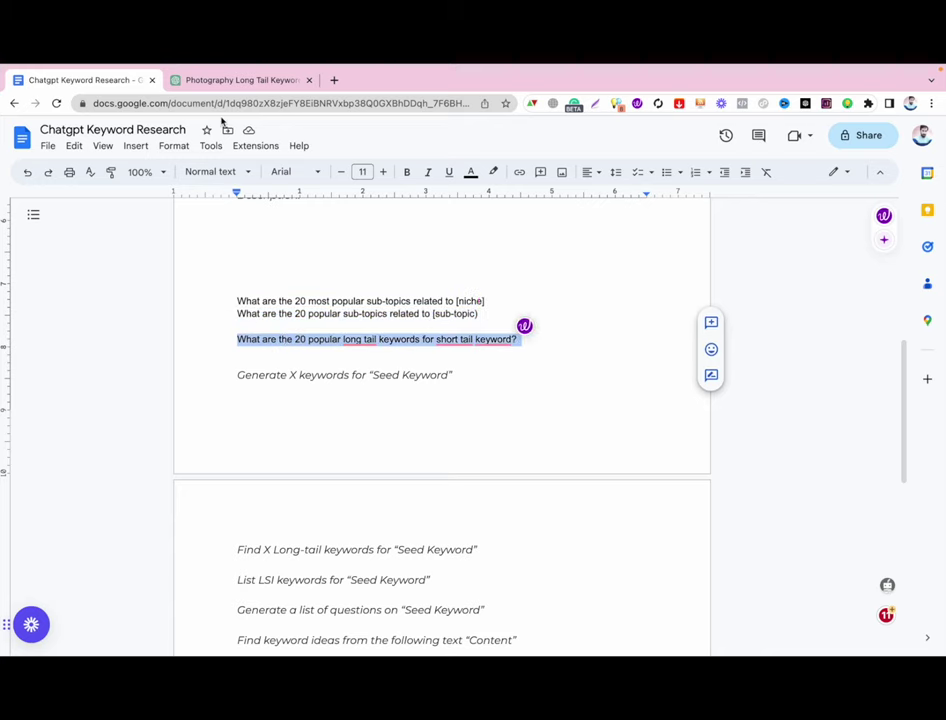
click(235, 81)
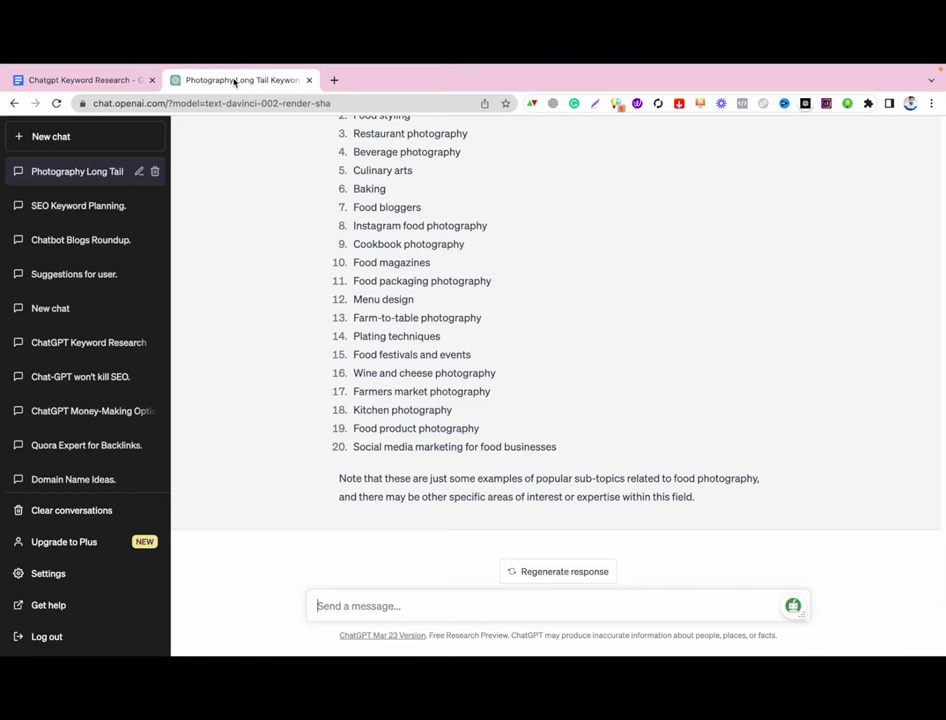
click(346, 617)
key(ctrl+v)
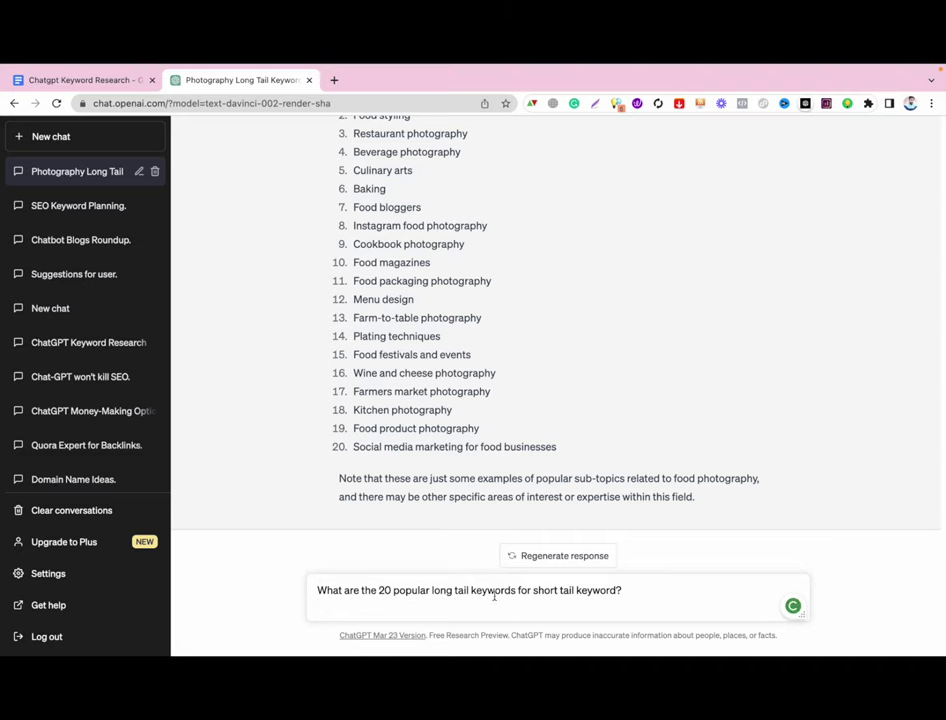
- Replace "short tail keyword?" with "Restaurant photography" copied from the food photography sub-topics and send the prompt
scroll(505, 541, up, 1)
scroll(505, 541, up, 1)
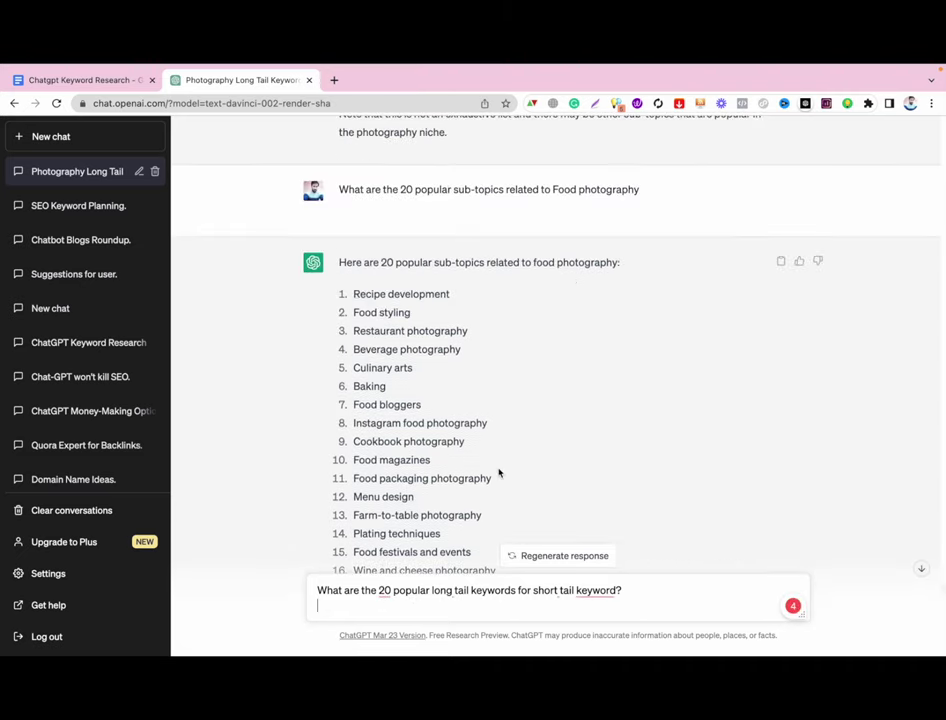
scroll(451, 342, down, 1)
triple_click(393, 314)
key(super+c)
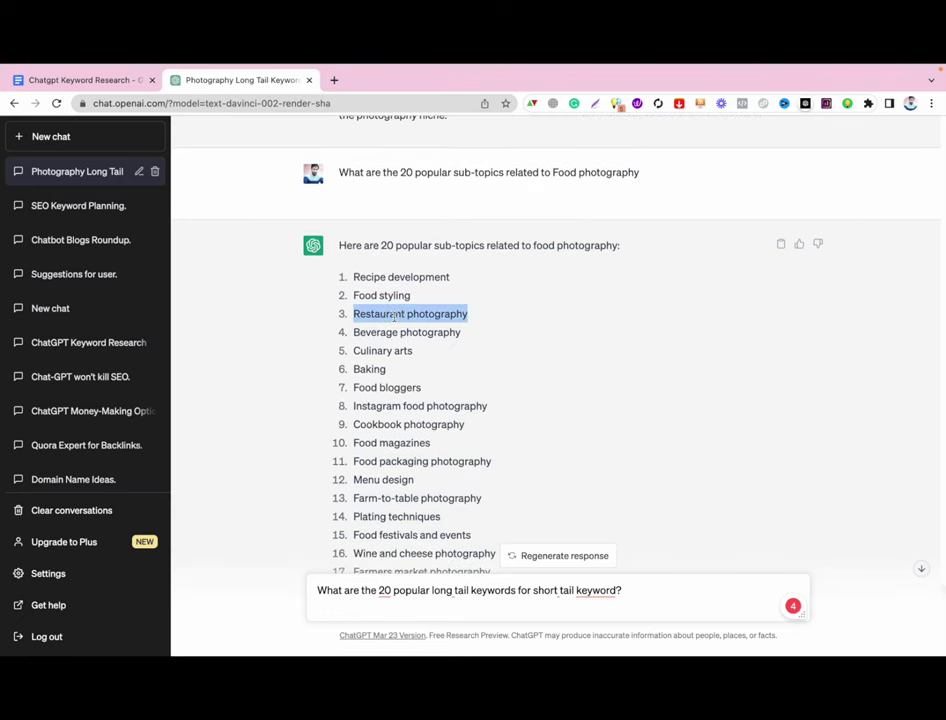
scroll(500, 402, down, 3)
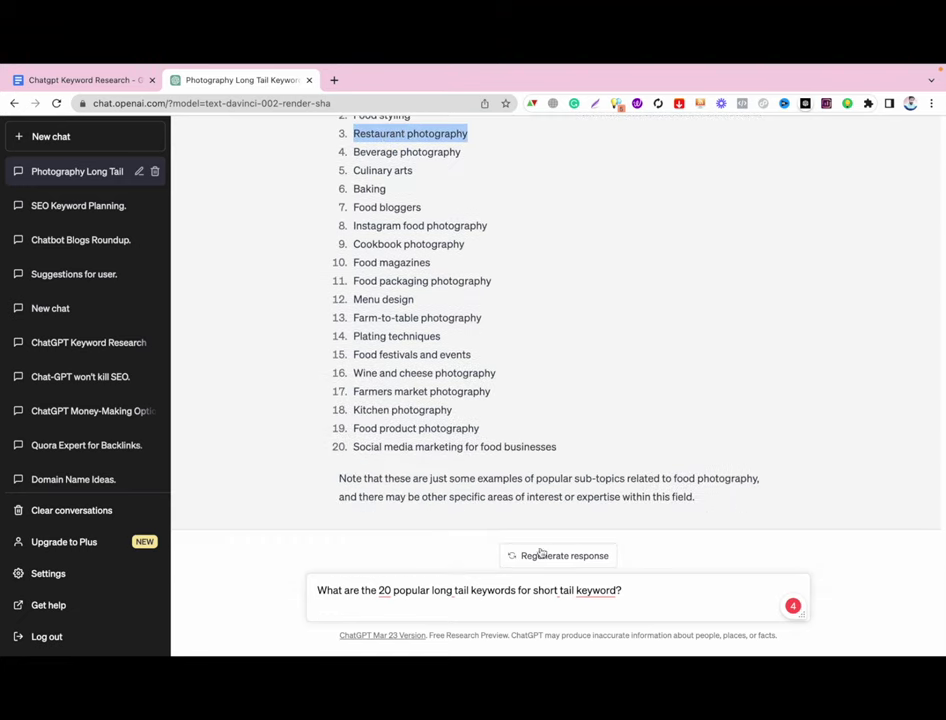
drag(534, 591, 625, 591)
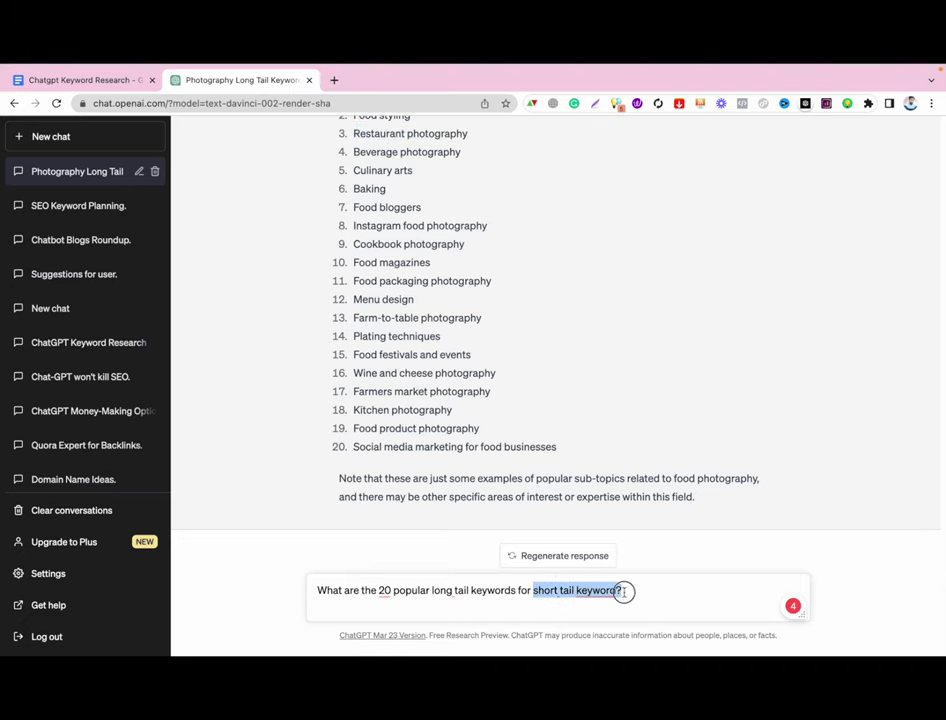
key(super+v)
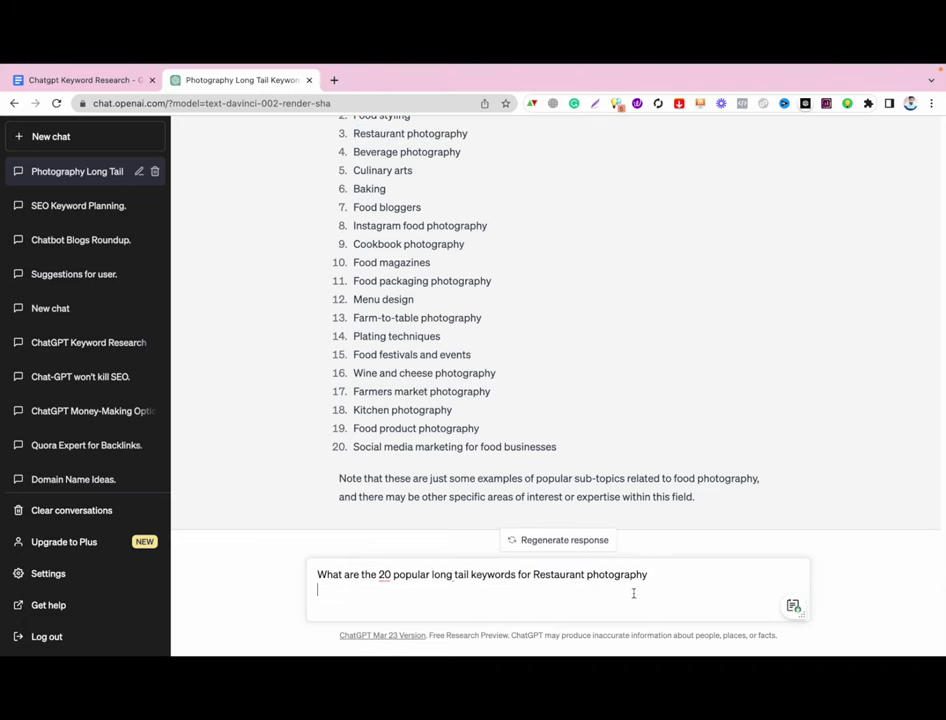
key(Return)
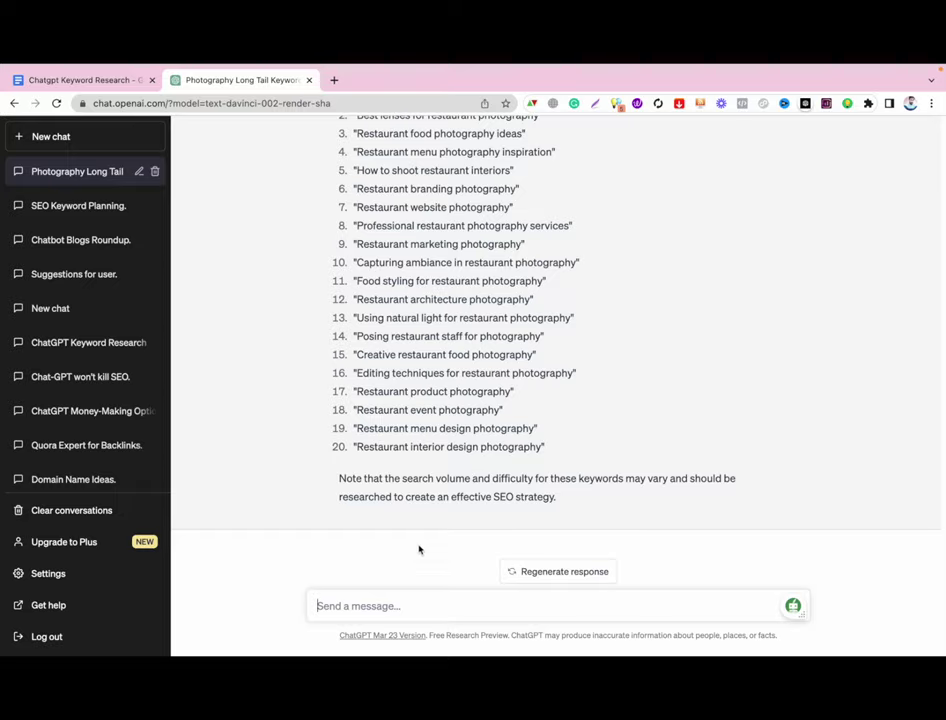
- Review the photography and food photography sub-topic lists and the long tail keywords for restaurant photography
scroll(418, 540, up, 10)
scroll(418, 505, up, 20)
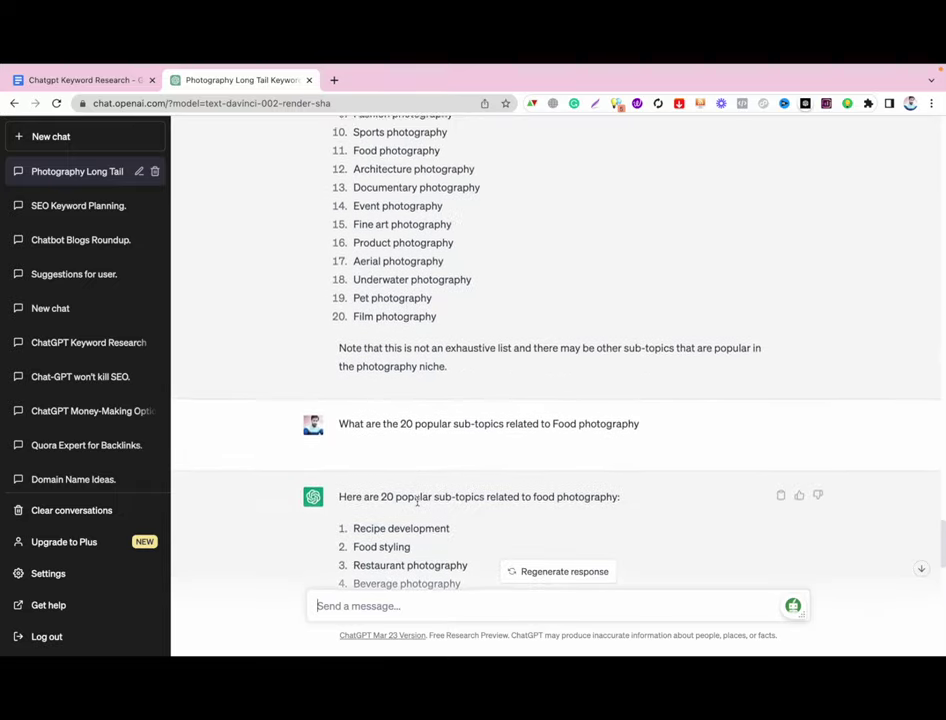
scroll(417, 500, down, 10)
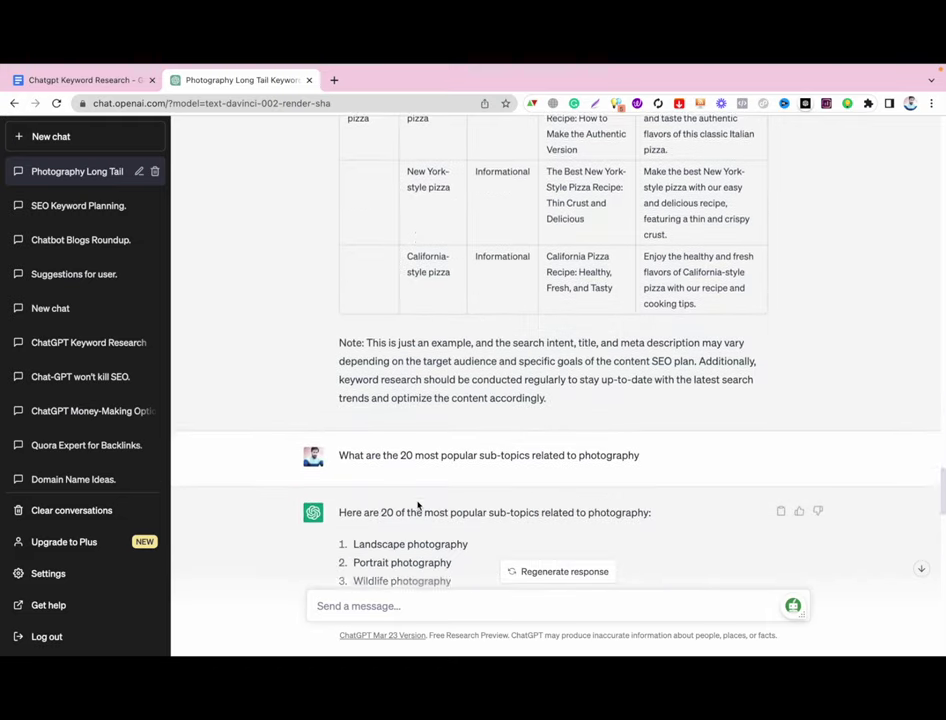
triple_click(453, 245)
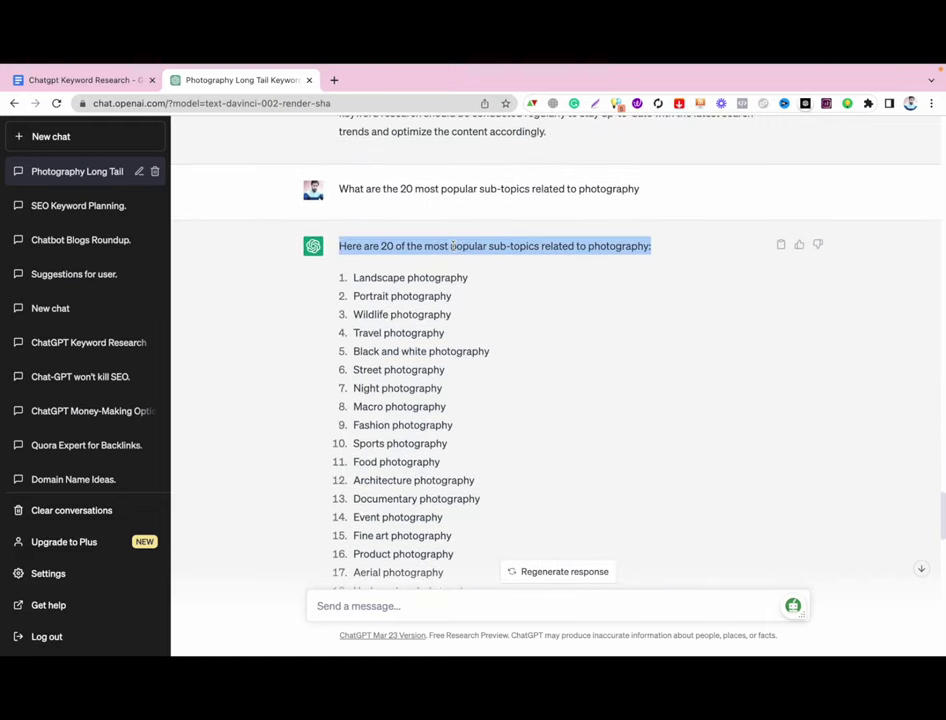
scroll(405, 380, down, 4)
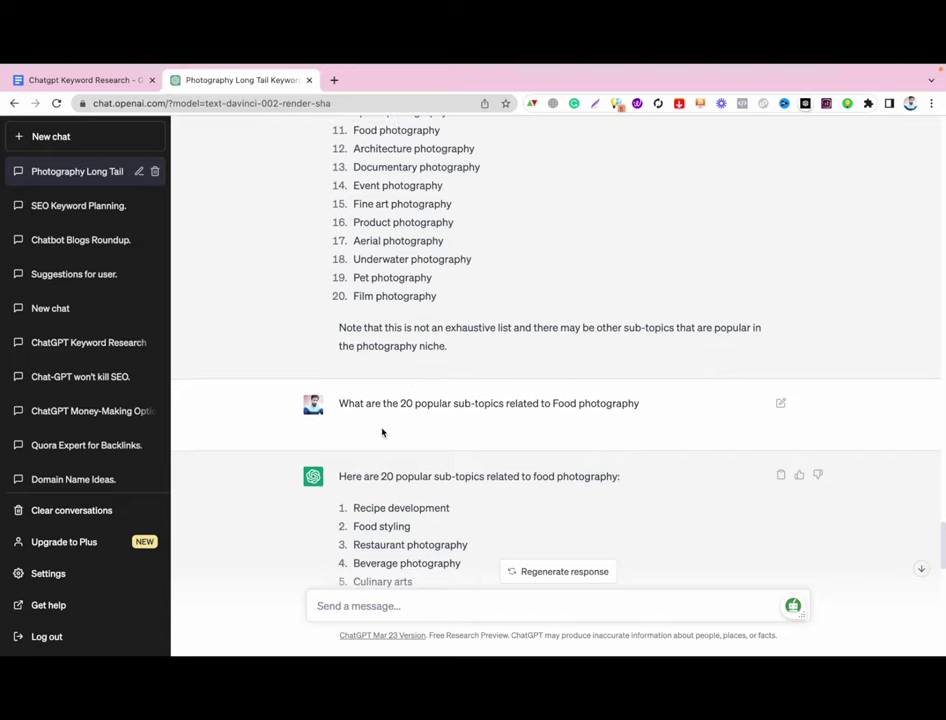
scroll(382, 432, down, 10)
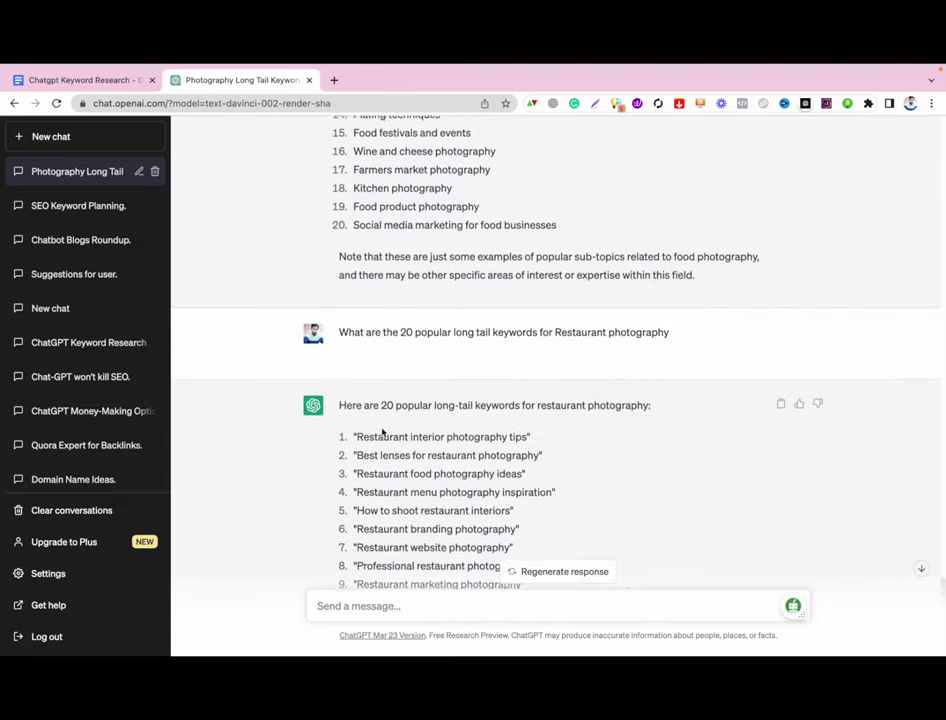
scroll(382, 432, up, 1)
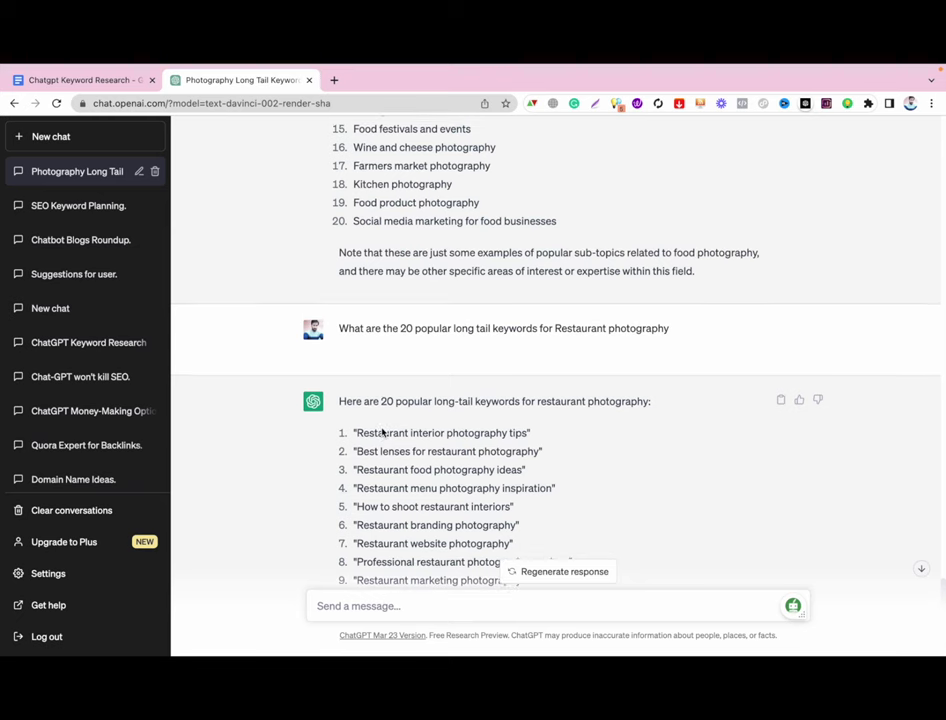
scroll(382, 432, down, 1)
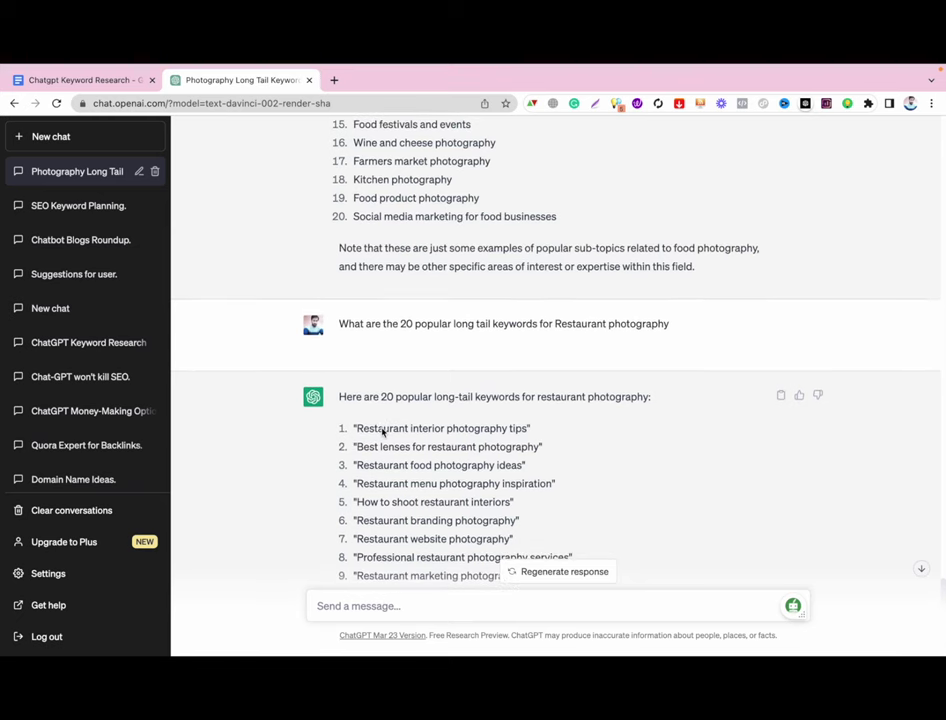
scroll(382, 432, down, 2)
drag(481, 368, 640, 361)
click(441, 363)
click(640, 361)
triple_click(625, 366)
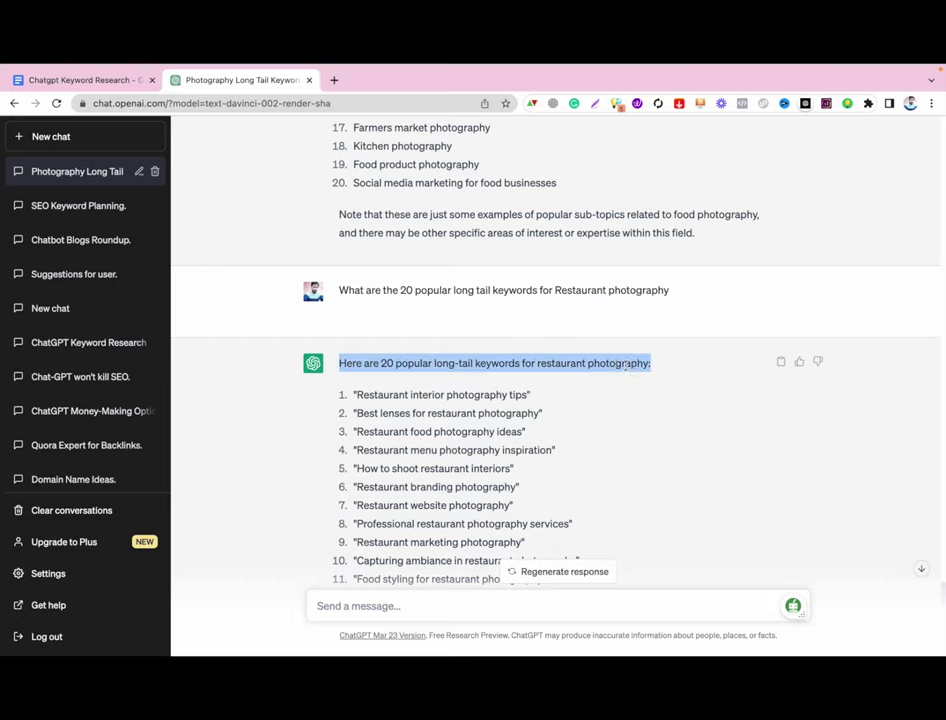
scroll(604, 388, down, 3)
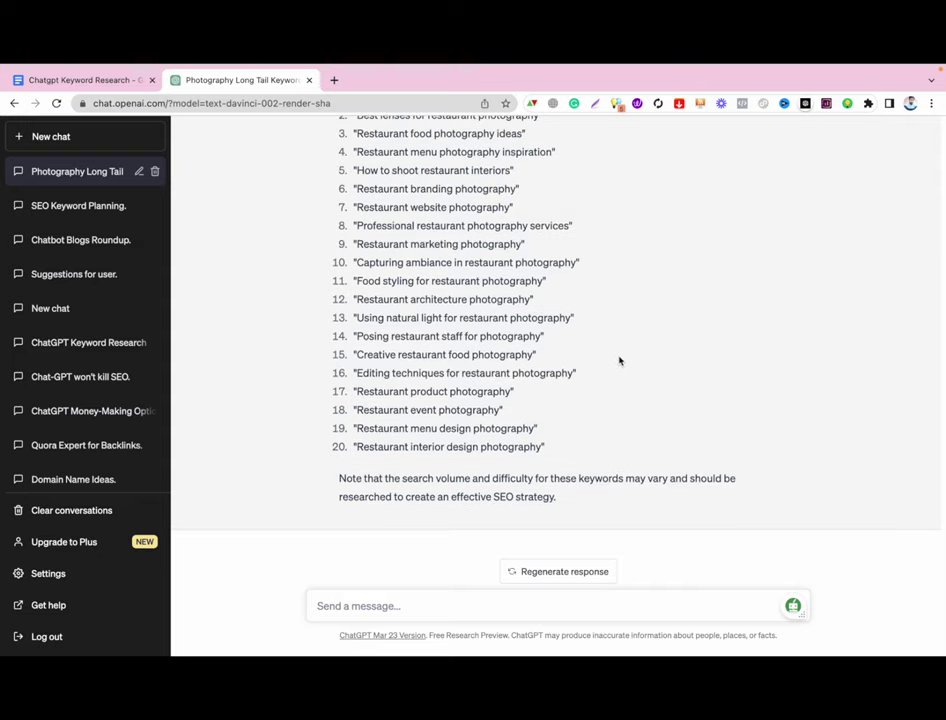
scroll(619, 359, up, 5)
scroll(619, 360, down, 5)
- Copy the "Generate X keywords for “Seed Keyword”" prompt from the Google Doc into ChatGPT's message box
click(100, 80)
scroll(288, 332, down, 1)
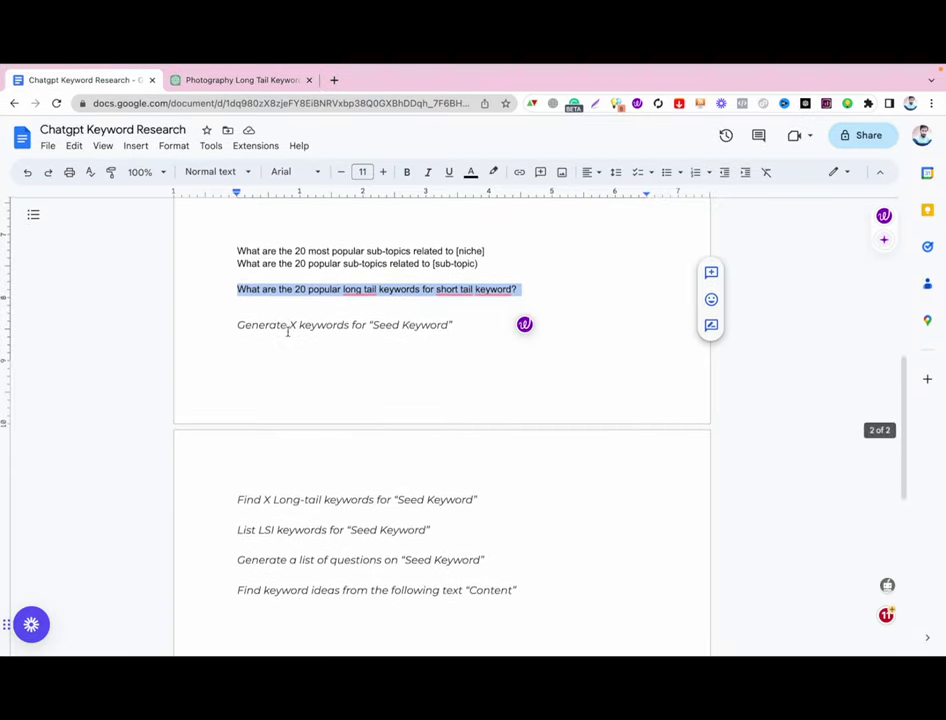
scroll(288, 332, down, 1)
triple_click(285, 320)
key(super+c)
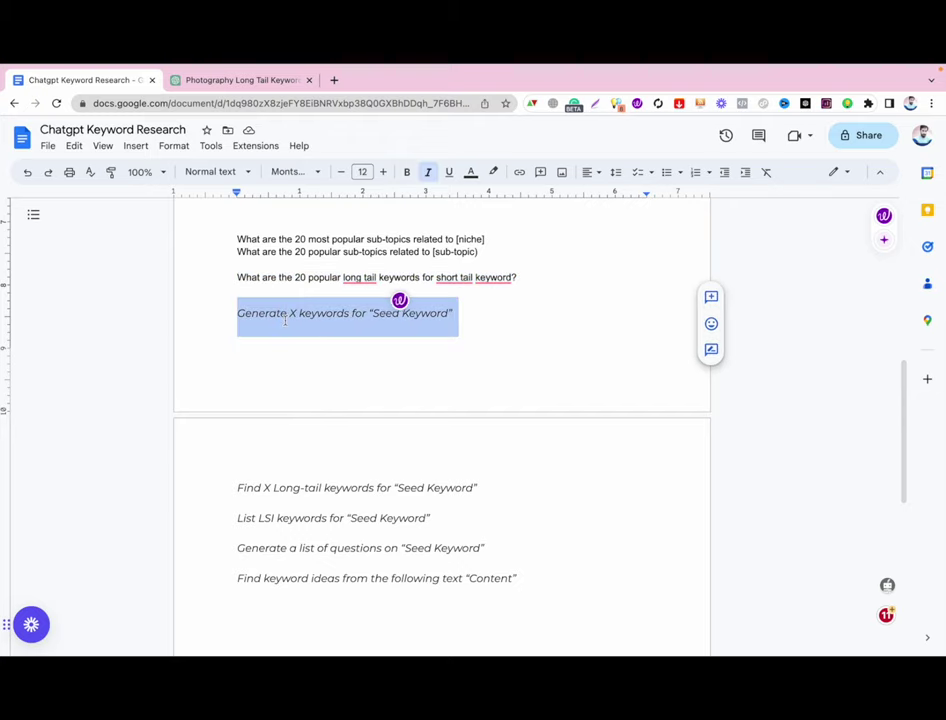
click(238, 80)
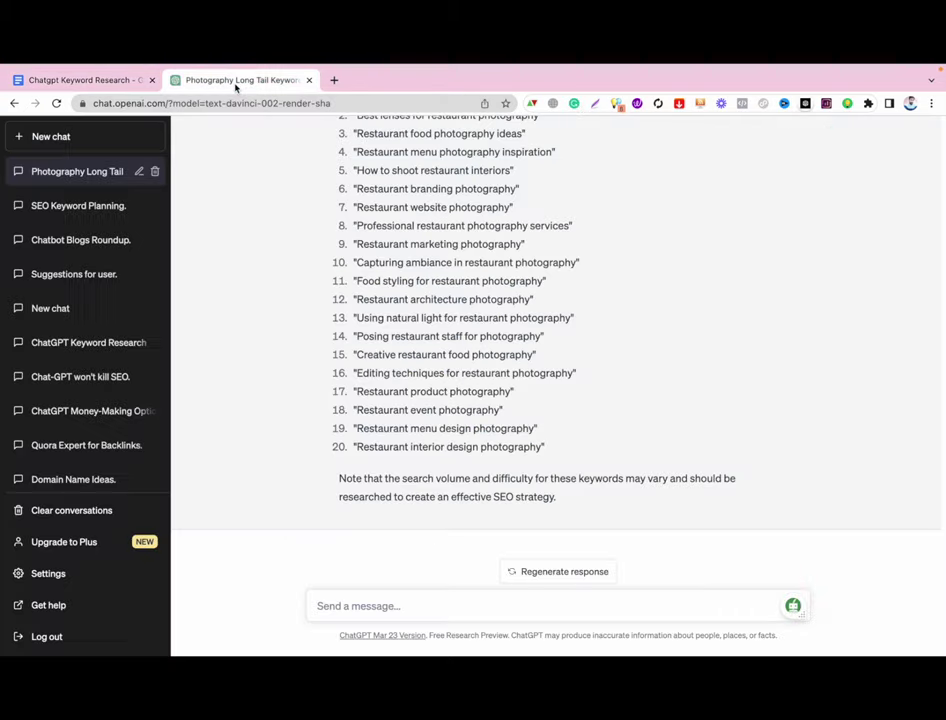
click(357, 602)
key(super+v)
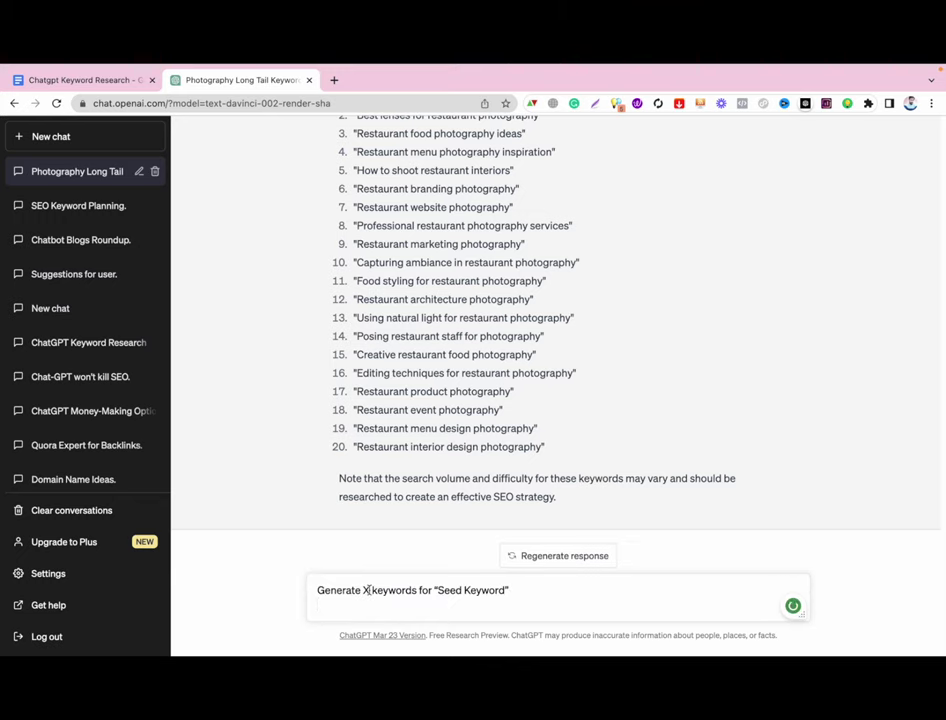
- Change the prompt to ask for 19 keywords for "generative ai" and send it
click(367, 590)
key(BackSpace)
text(19)
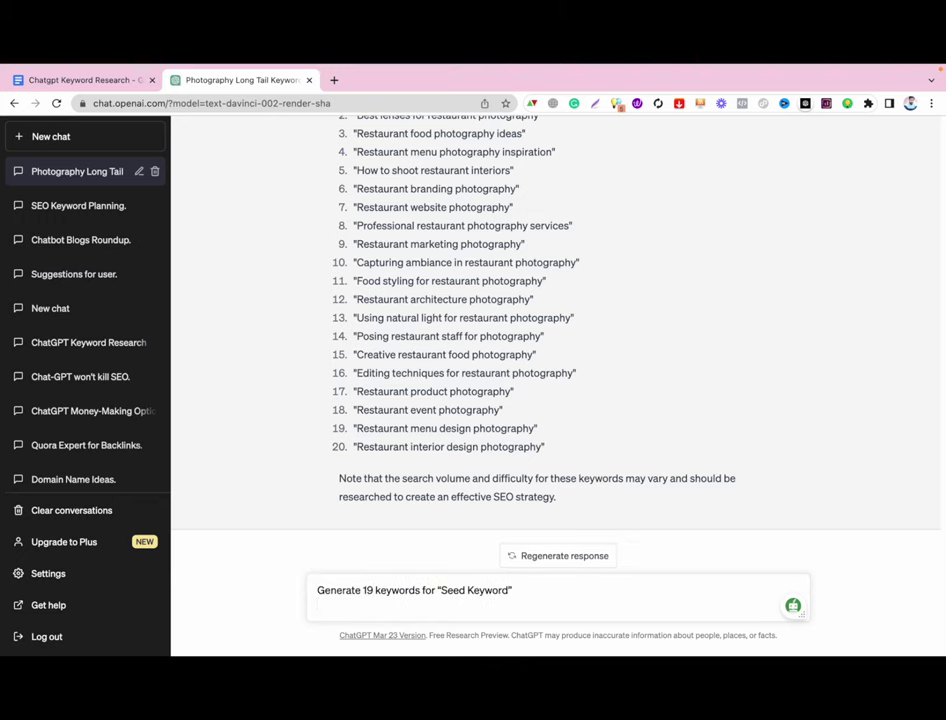
drag(442, 592, 505, 591)
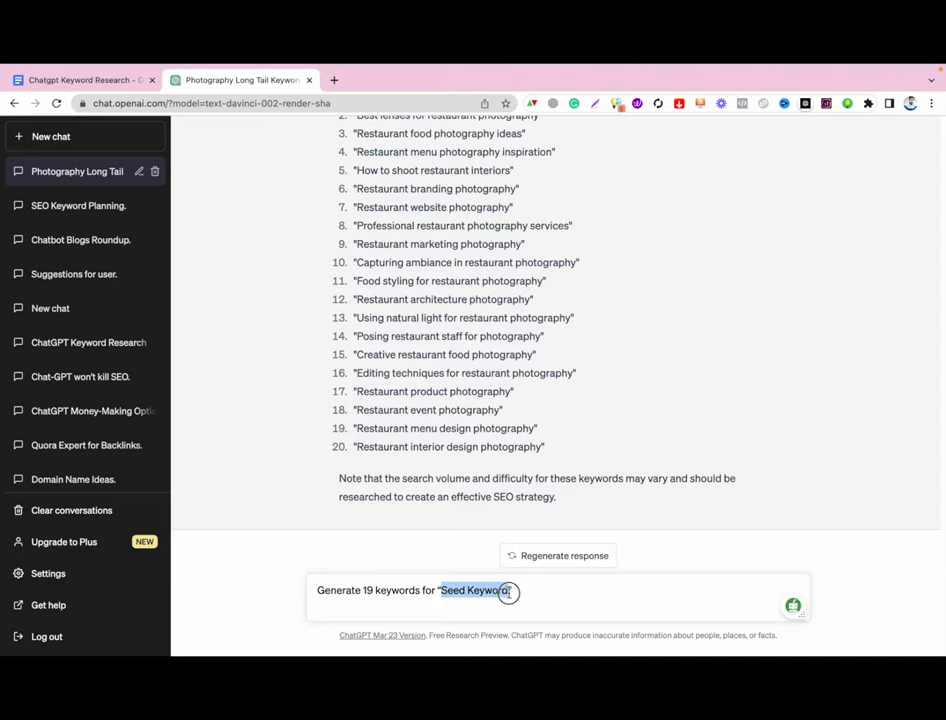
text(generative)
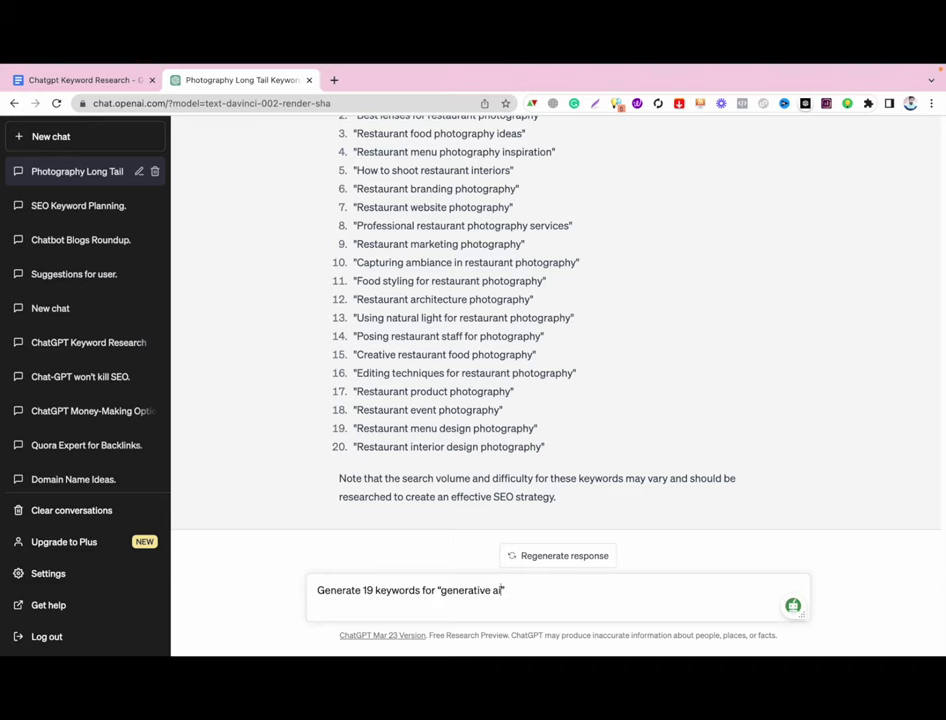
key(Return)
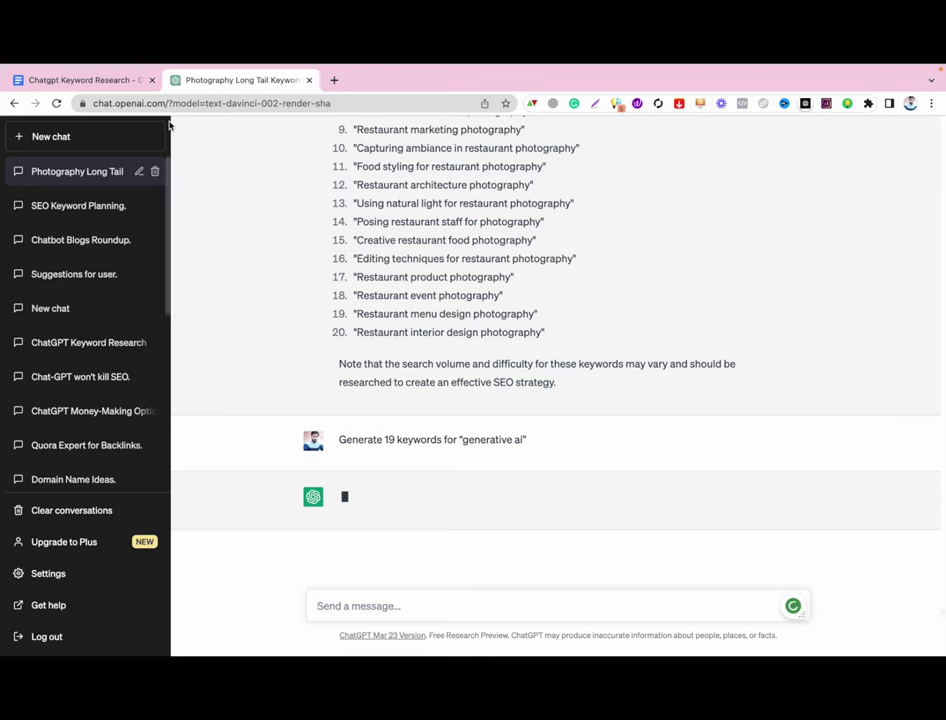
- Copy the "Find X Long-tail keywords for “Seed Keyword”" prompt from the Google Doc into ChatGPT's message box, checking the 19-keyword reply before pasting
click(114, 83)
scroll(267, 242, down, 1)
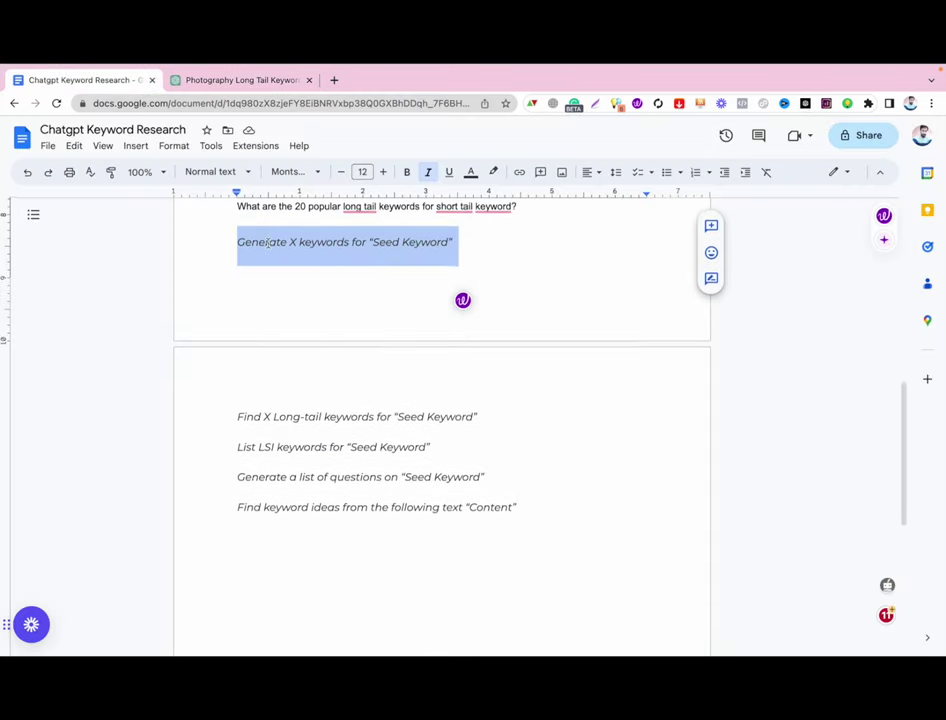
double_click(314, 415)
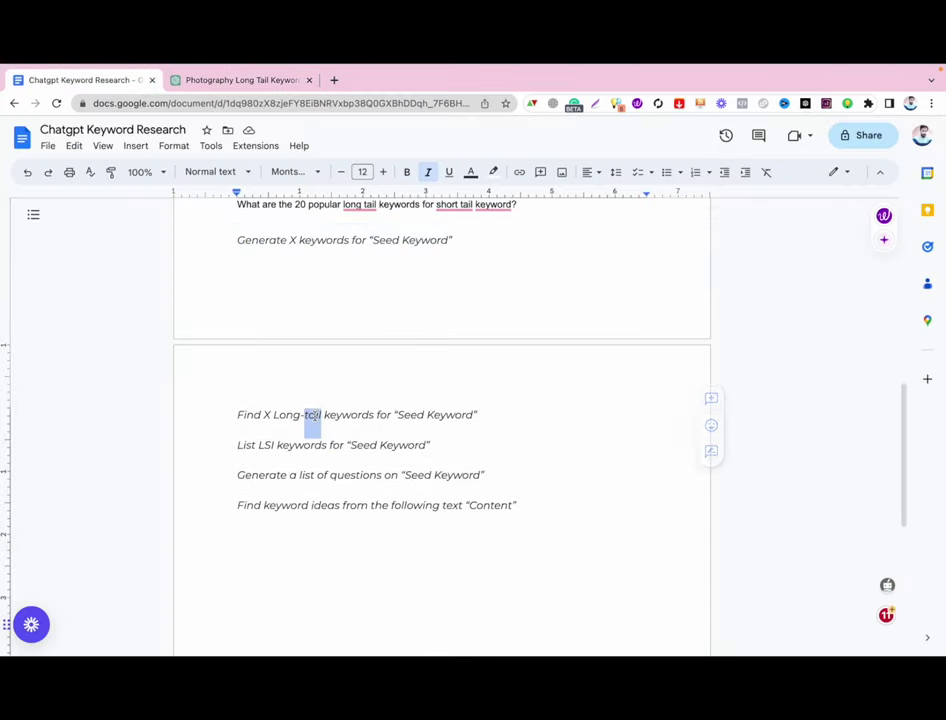
triple_click(314, 415)
key(super+c)
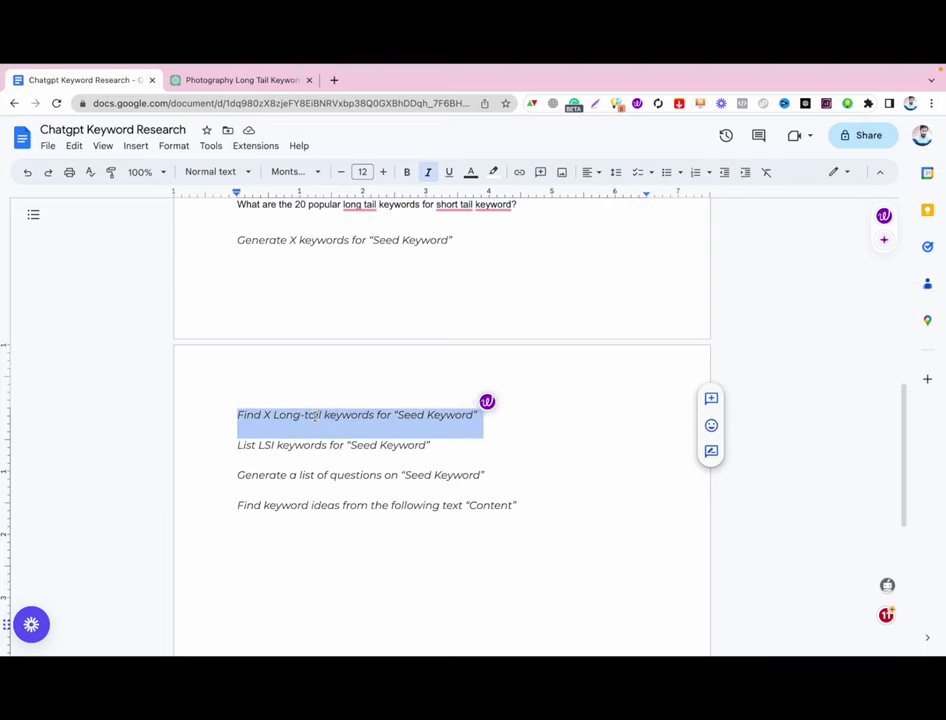
click(264, 78)
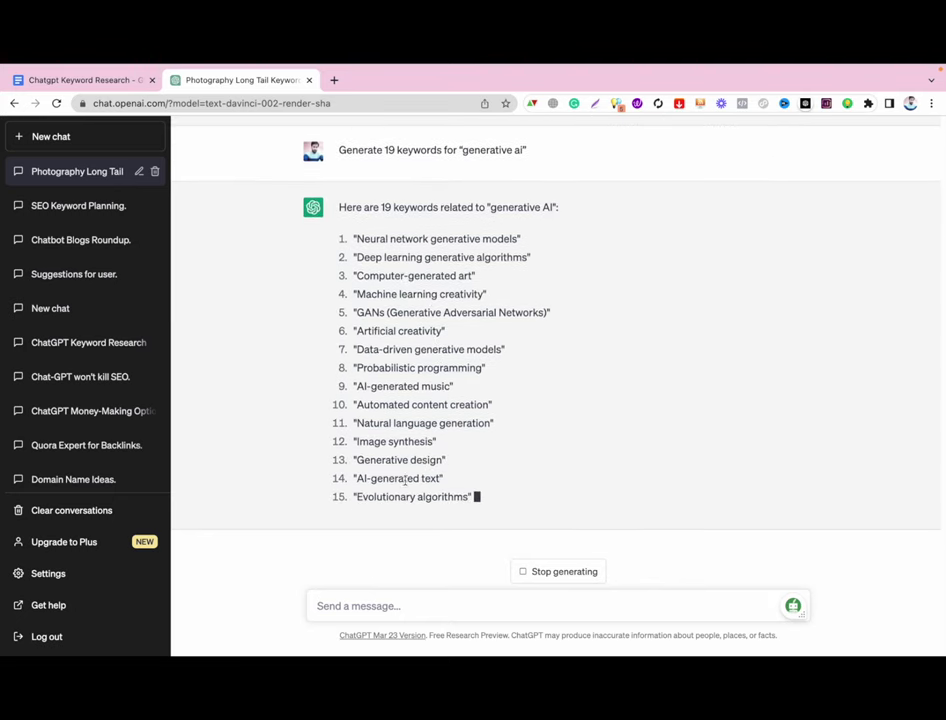
scroll(409, 240, up, 2)
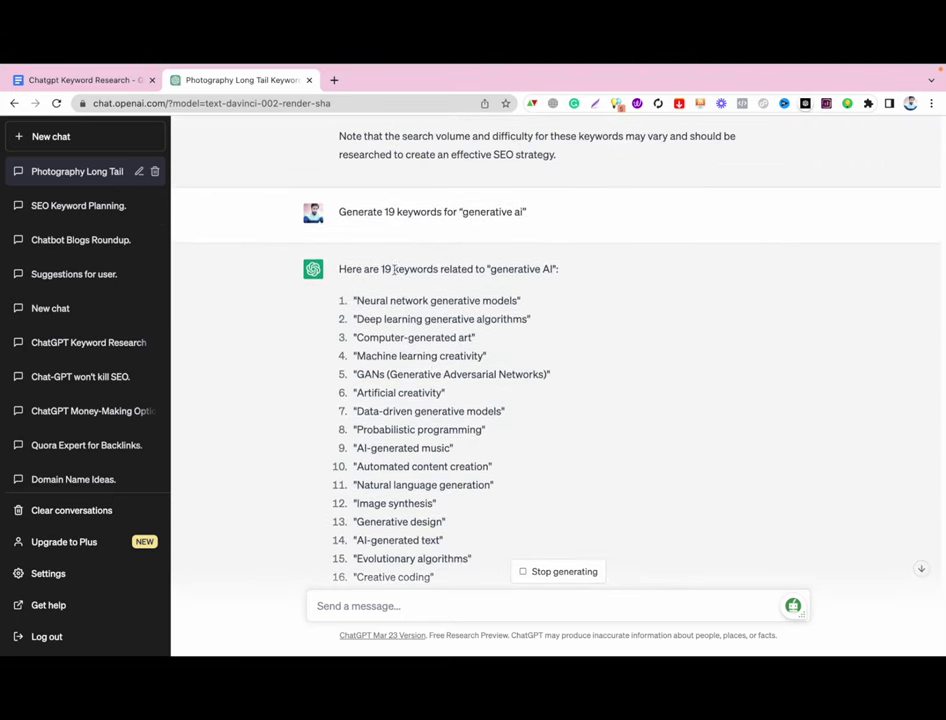
scroll(397, 226, up, 1)
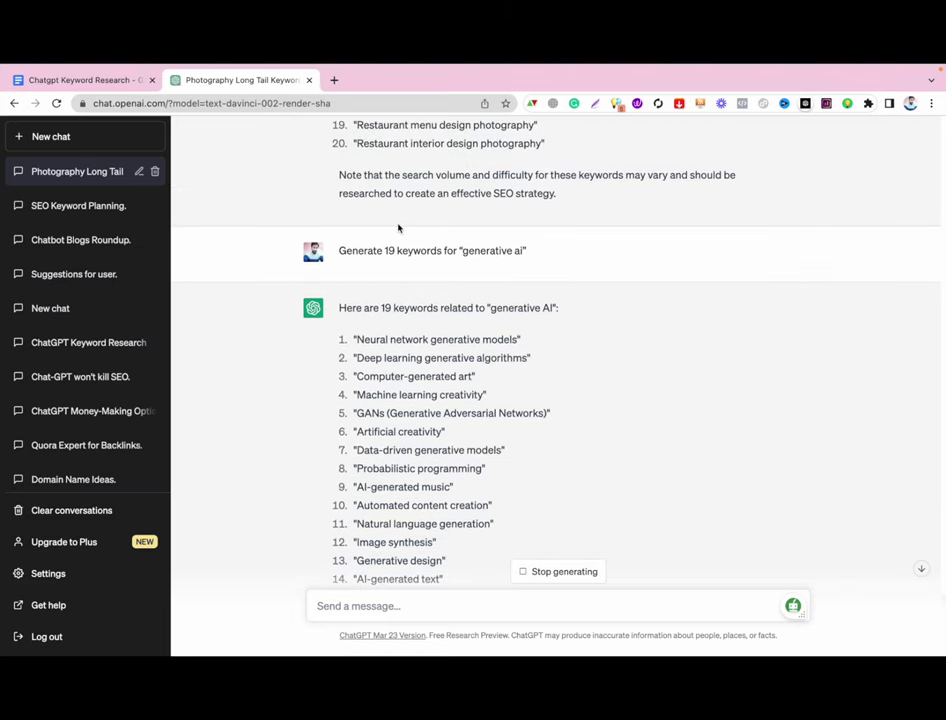
scroll(397, 226, down, 5)
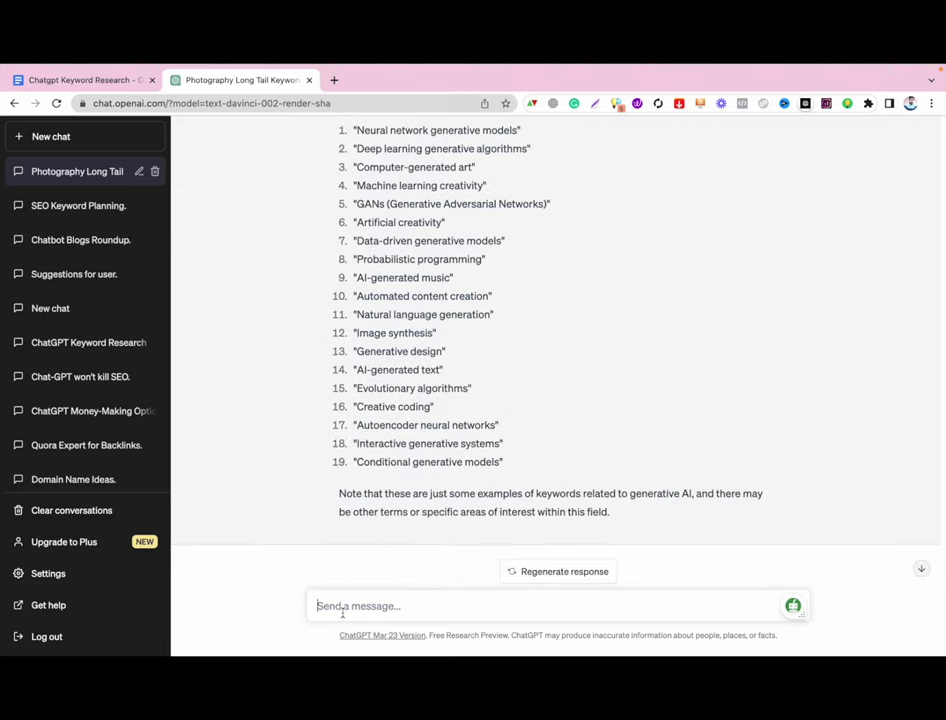
key(super+v)
- Change the prompt to ask for 10 long-tail keywords for "generative ai" and send it
double_click(343, 590)
key(BackSpace)
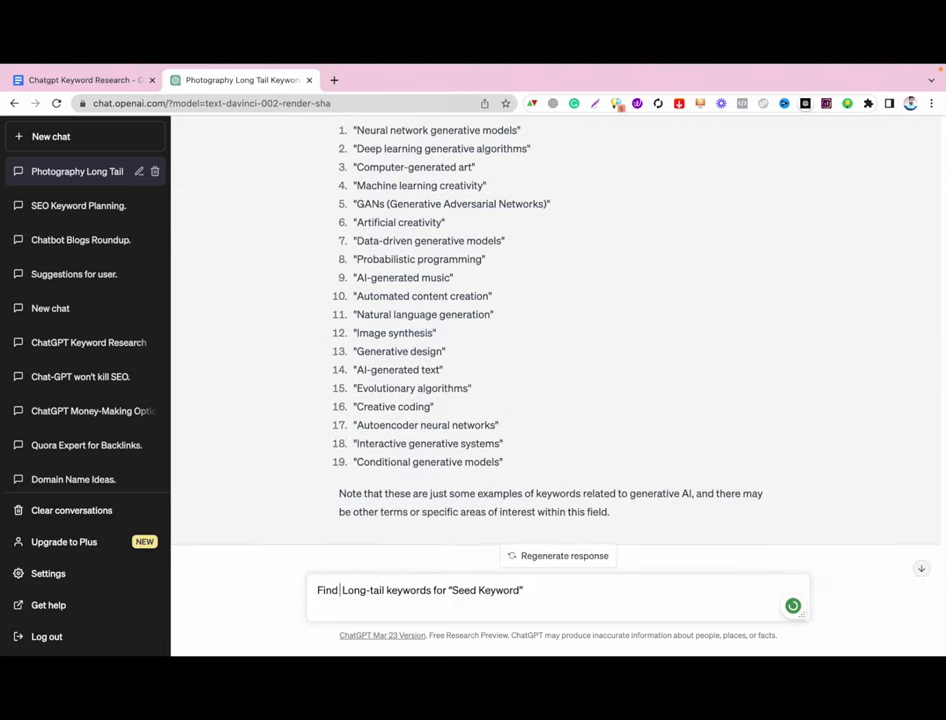
text(10)
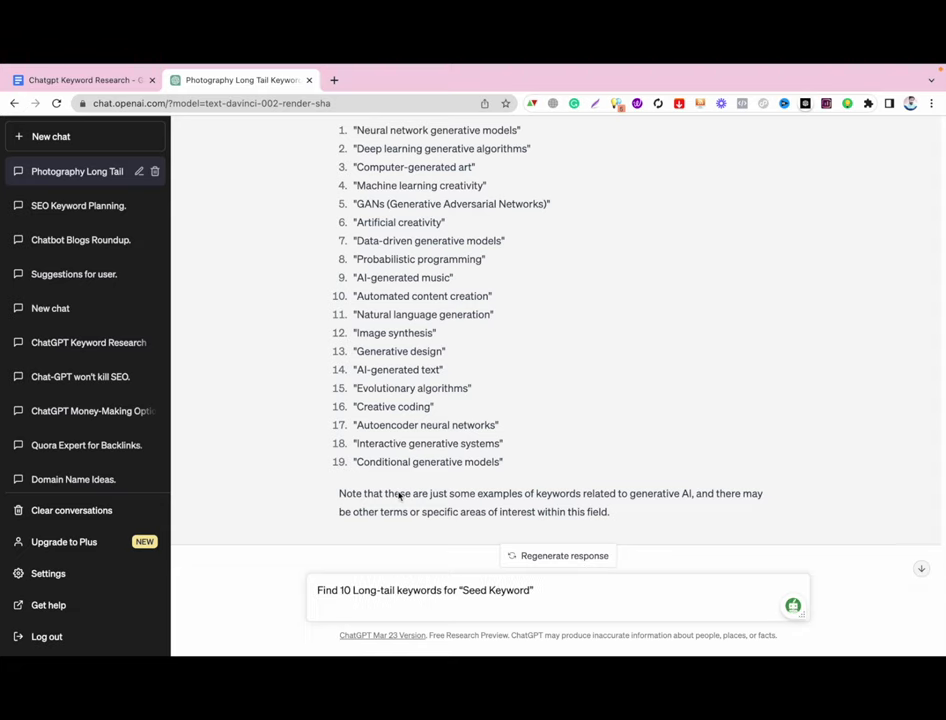
drag(463, 591, 529, 594)
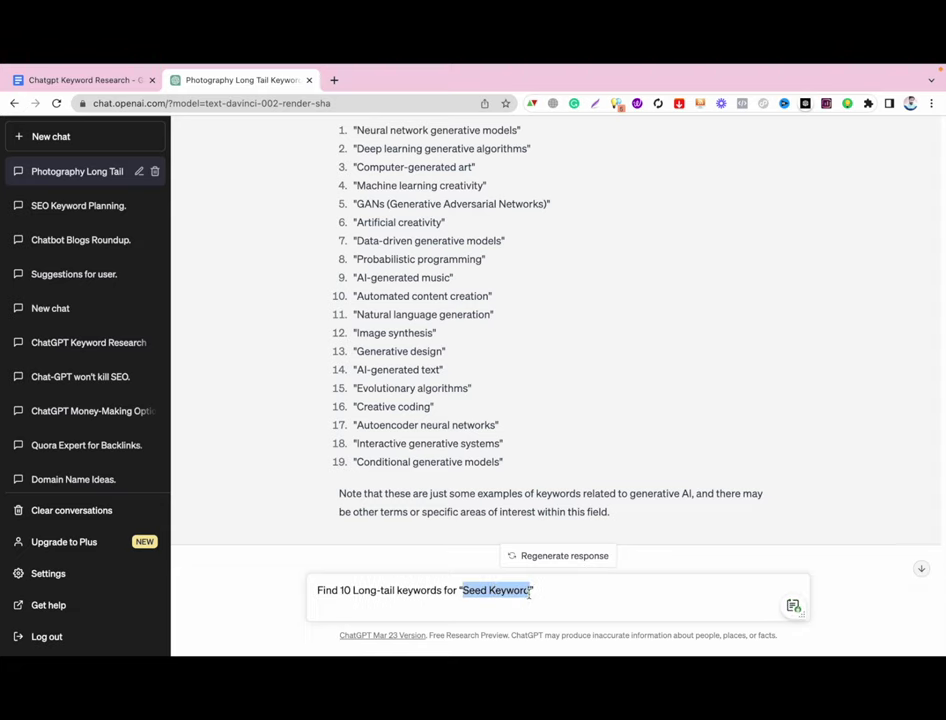
text(generative)
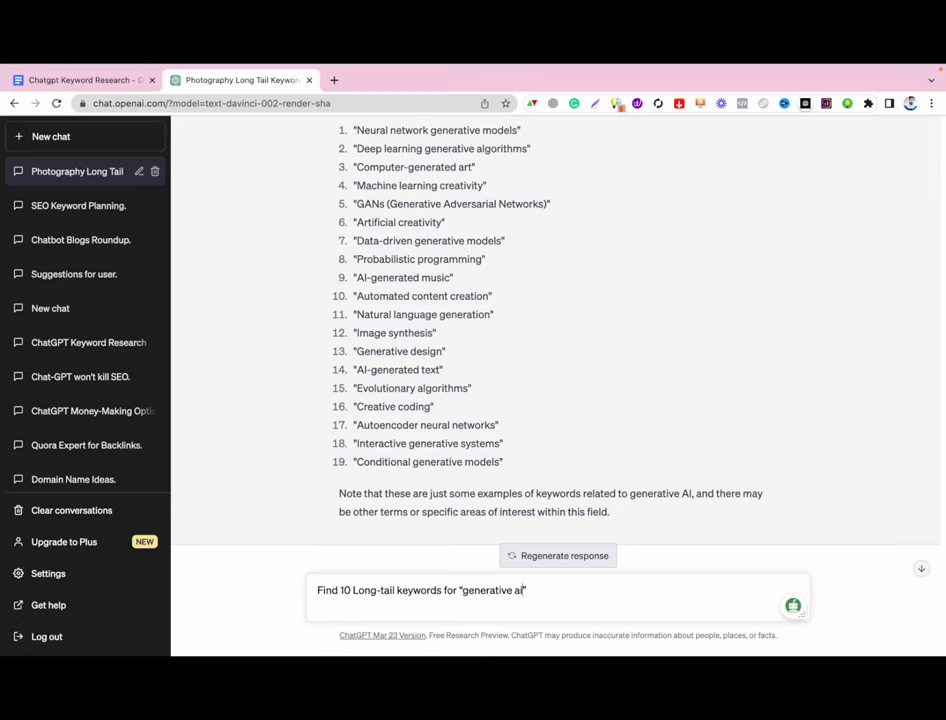
text( ai)
key(Return)
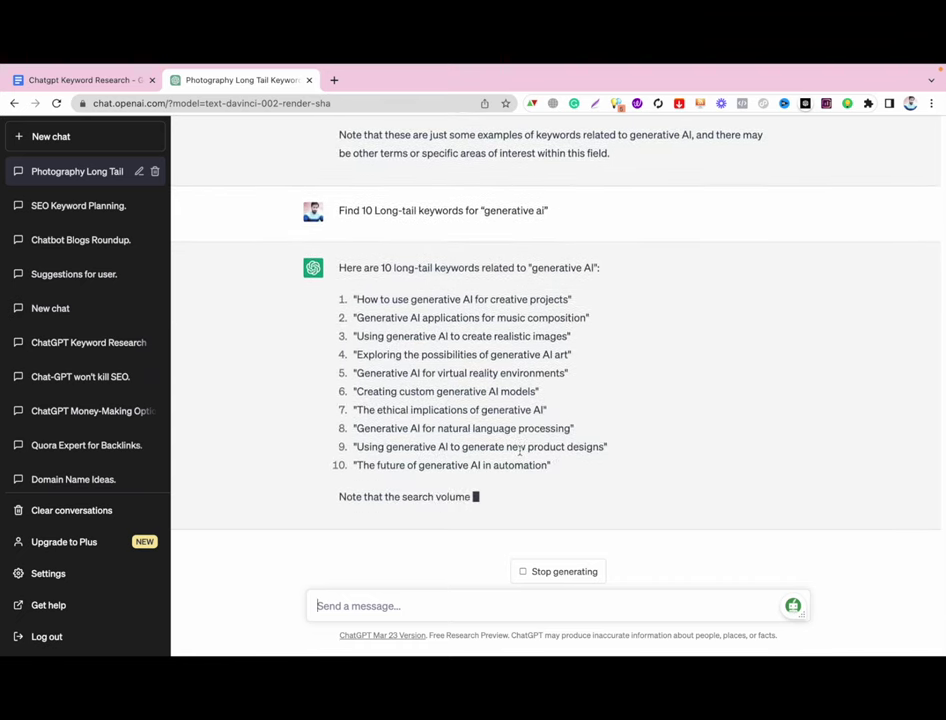
- Copy the sent "Find 10 Long-tail keywords for “generative ai”" prompt and look through its reply
scroll(484, 250, up, 2)
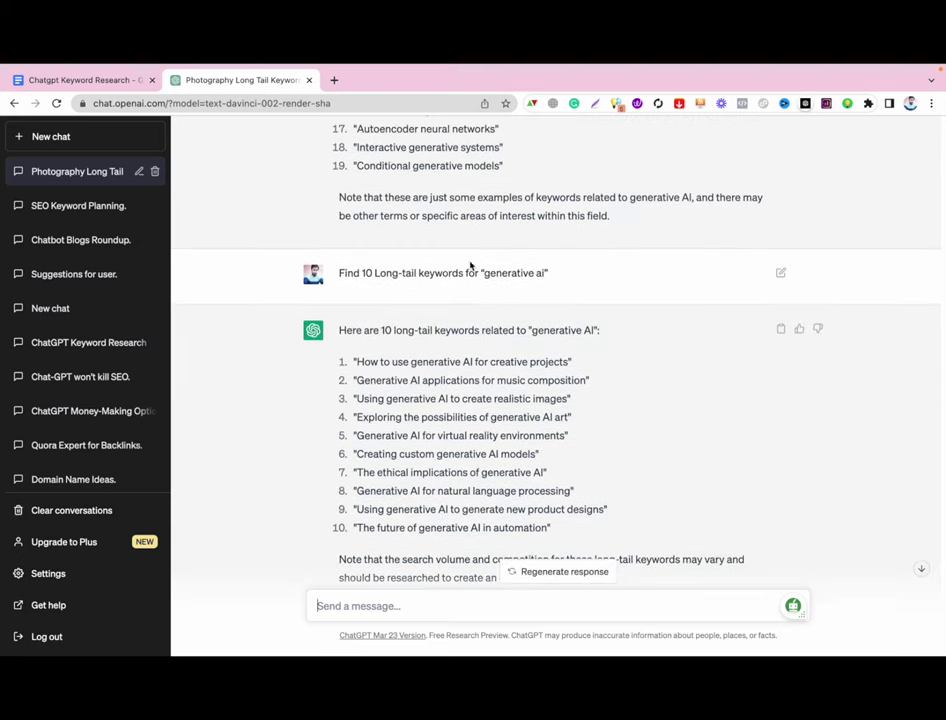
triple_click(438, 268)
key(ctrl+c)
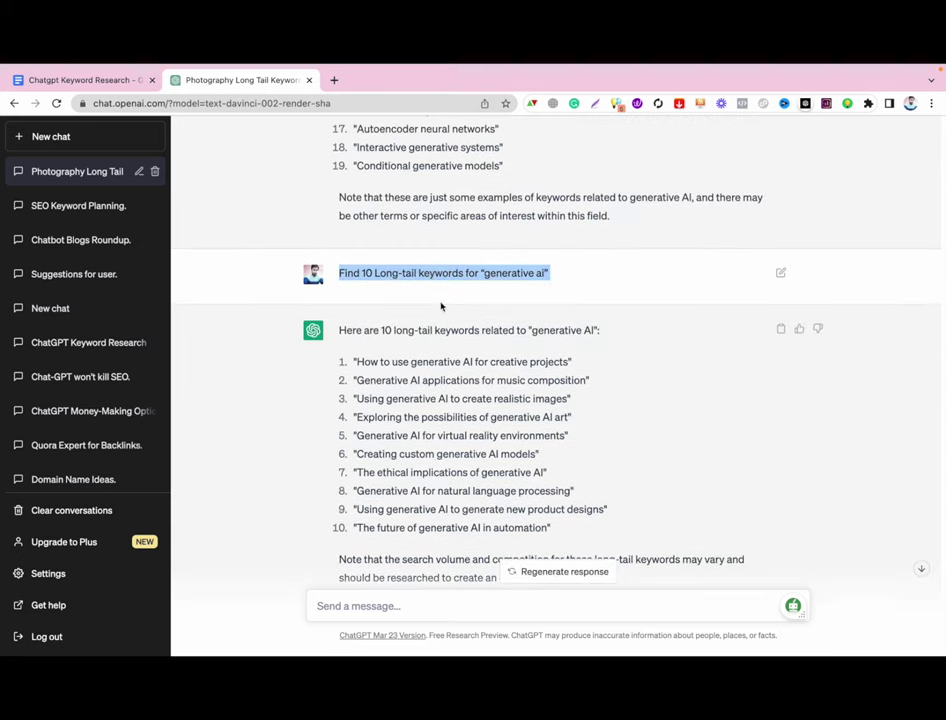
scroll(441, 306, down, 2)
drag(565, 457, 414, 397)
scroll(414, 397, down, 1)
click(357, 501)
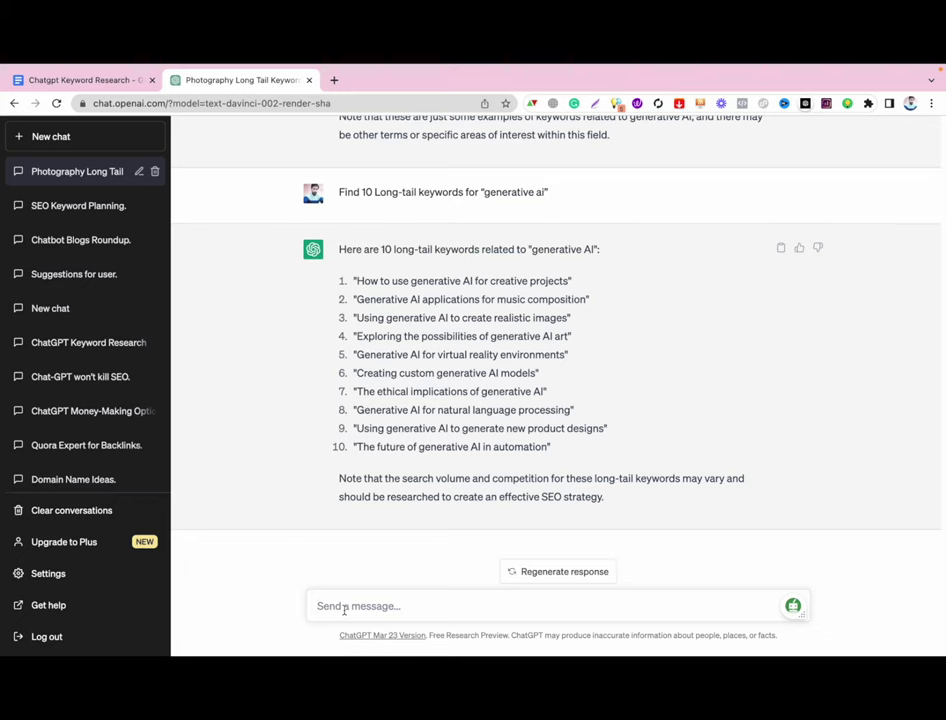
- Reuse the copied 10 long-tail keywords prompt, add "List keywords in a column. Show search volume and difficulty level for each keyword.", and send it
click(344, 609)
key(ctrl+v)
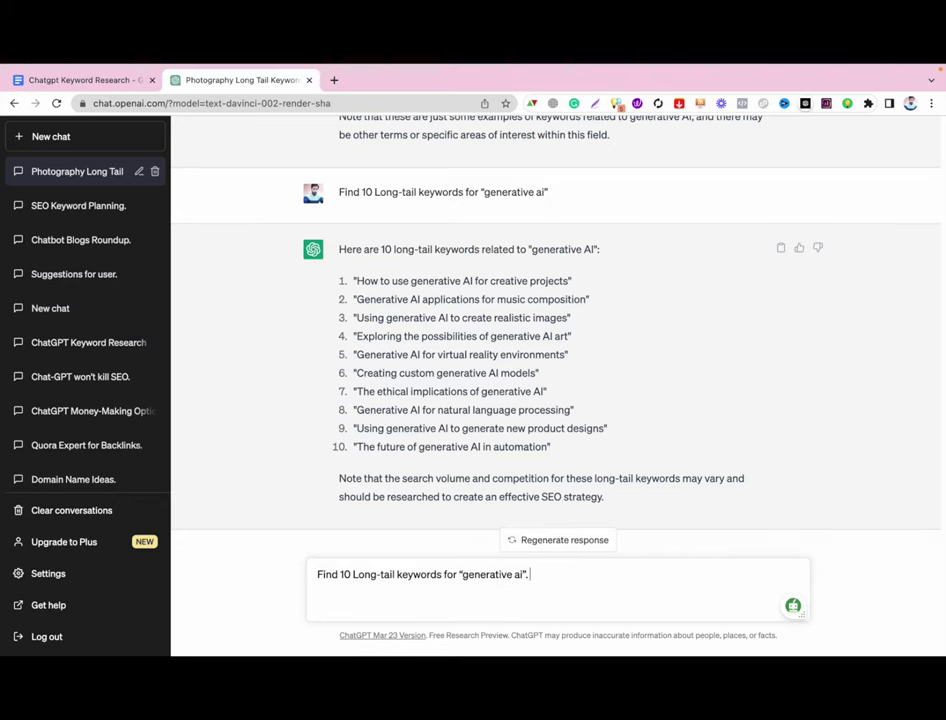
text(OList keyword)
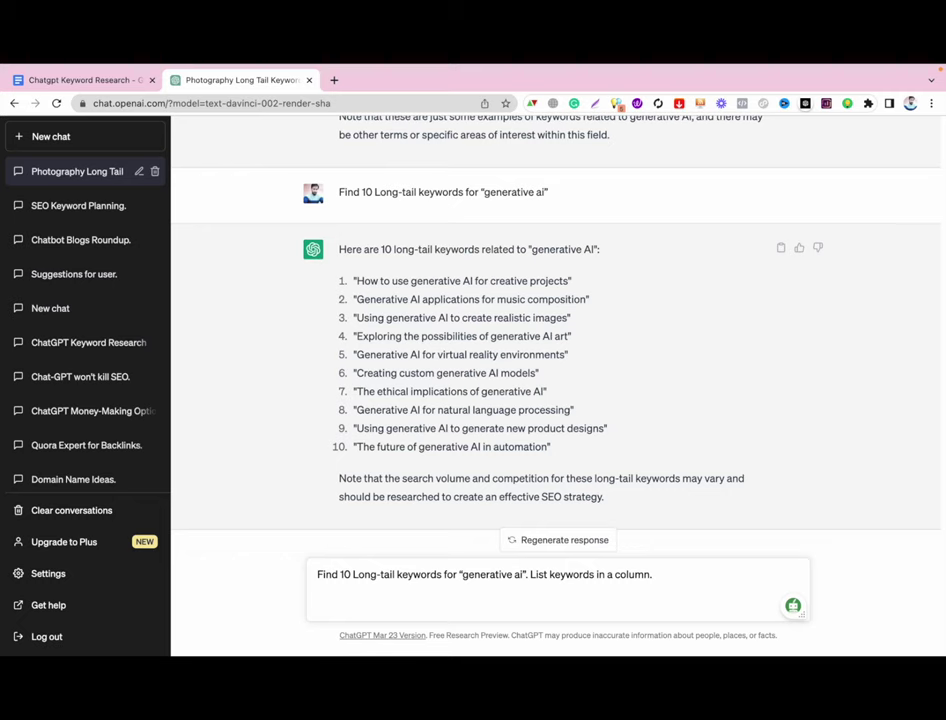
text(Show search volume annd di)
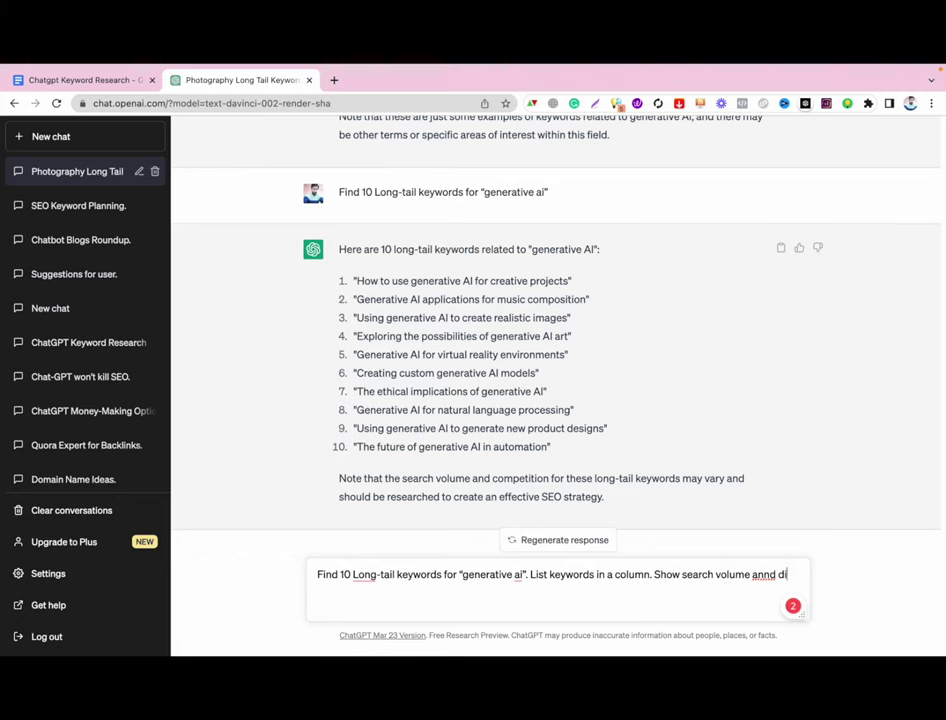
key(BackSpace)
key(BackSpace)
text(d difficult)
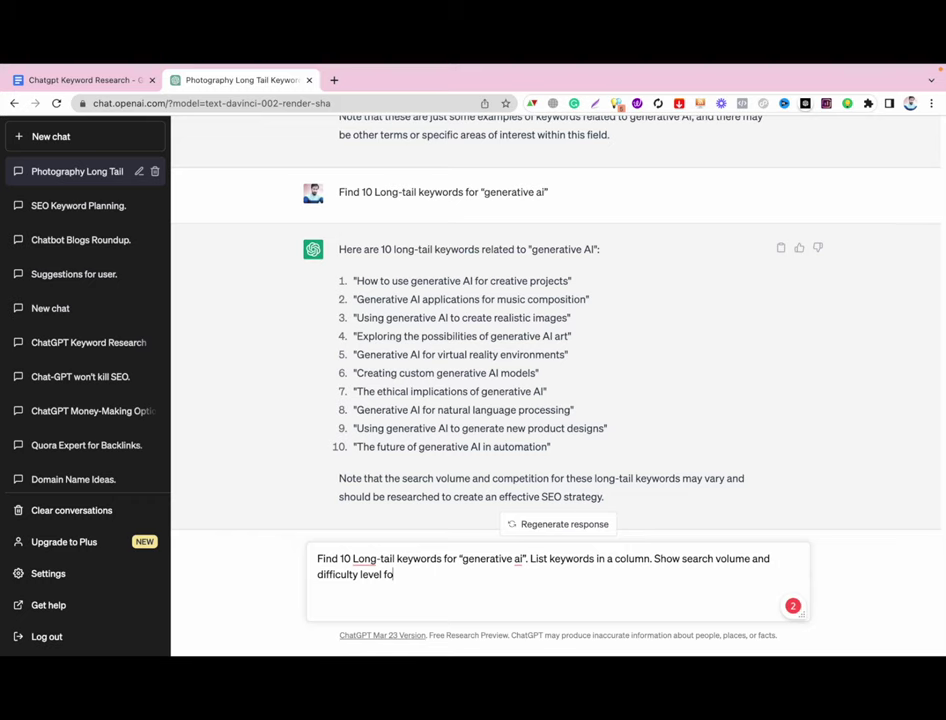
text(y level for each keyword.)
key(Return)
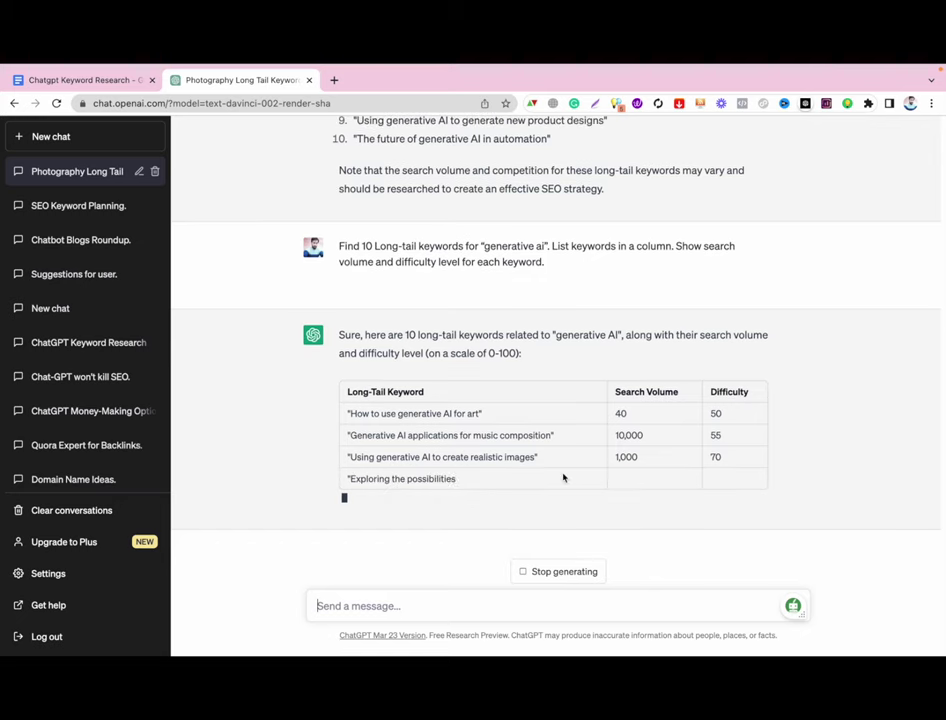
- Copy the keyword "Generative AI applications for music composition" from the reply's table and open Semrush in a new browser tab
drag(551, 433, 359, 437)
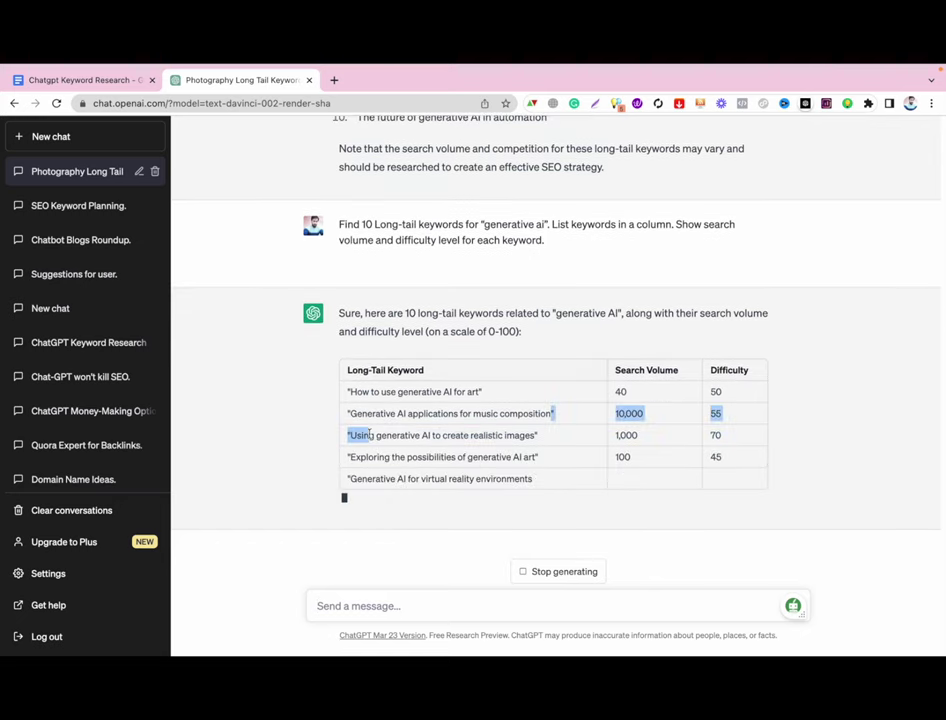
triple_click(372, 414)
key(super+c)
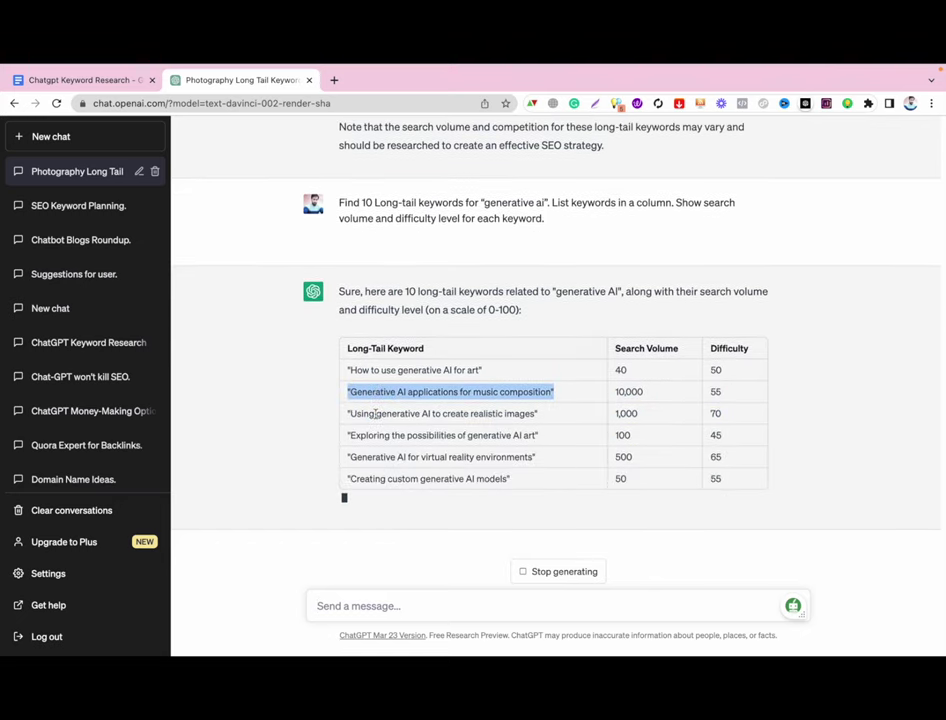
click(336, 81)
text(sem)
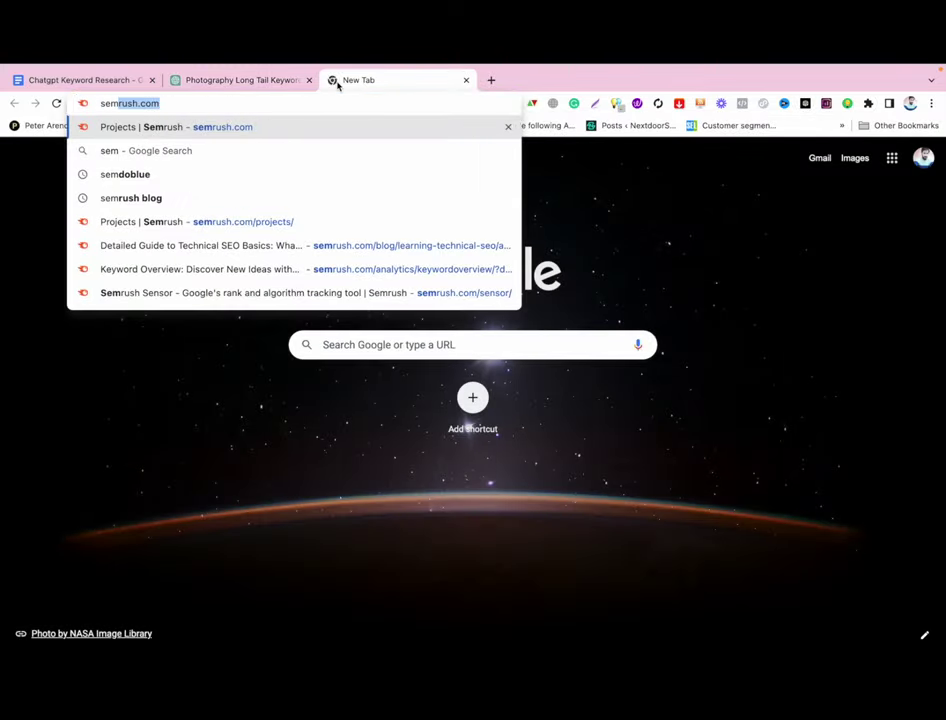
key(Return)
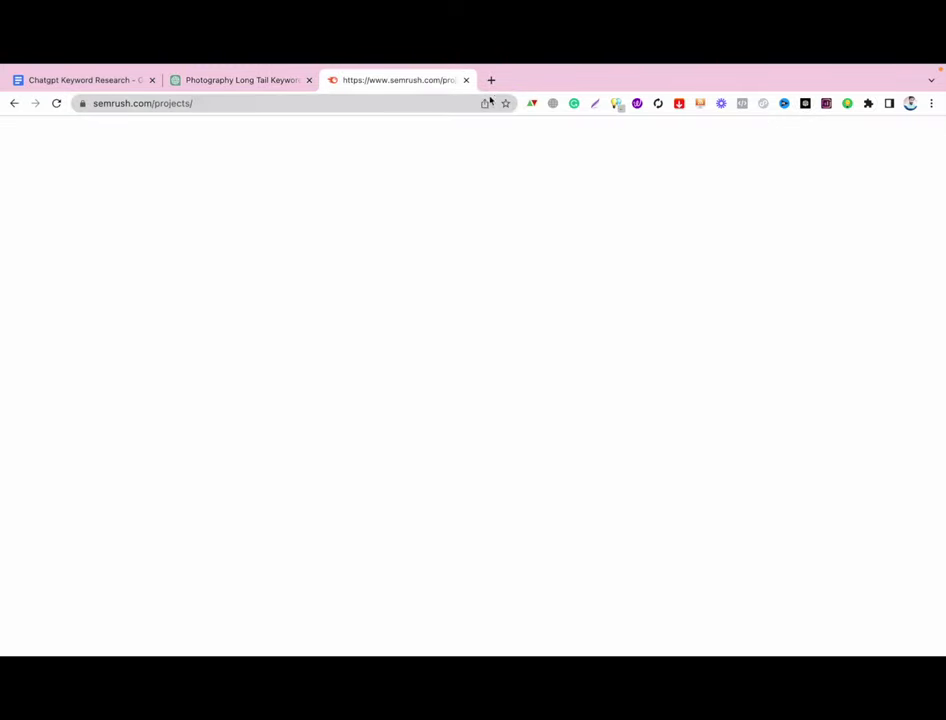
- Search Google in another new tab for Generative AI applications for music composition, without the quotation marks
click(491, 80)
key(super+v)
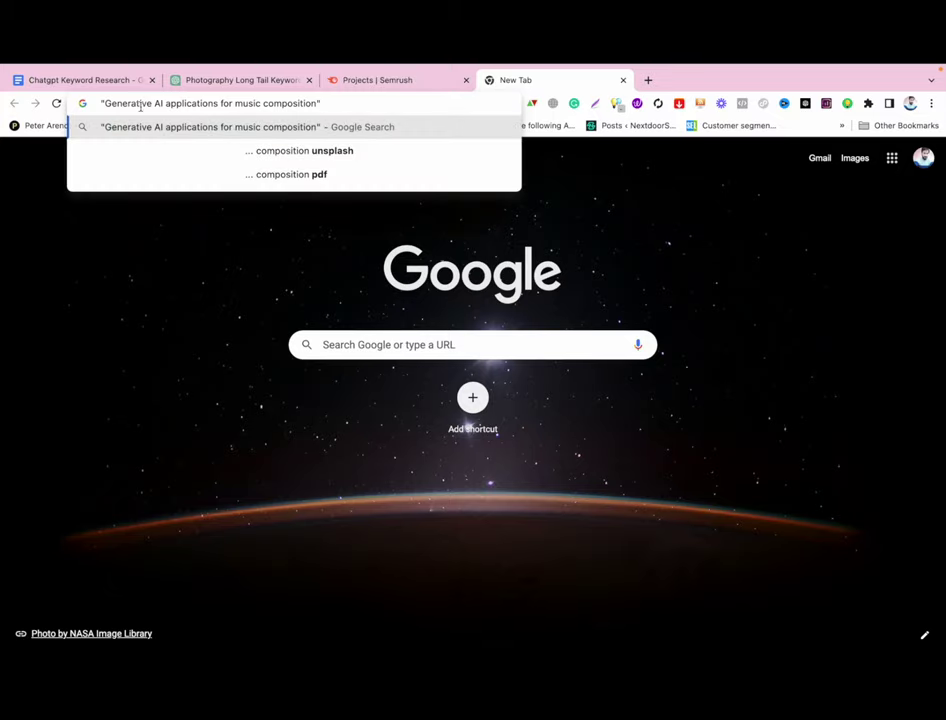
click(102, 104)
key(BackSpace)
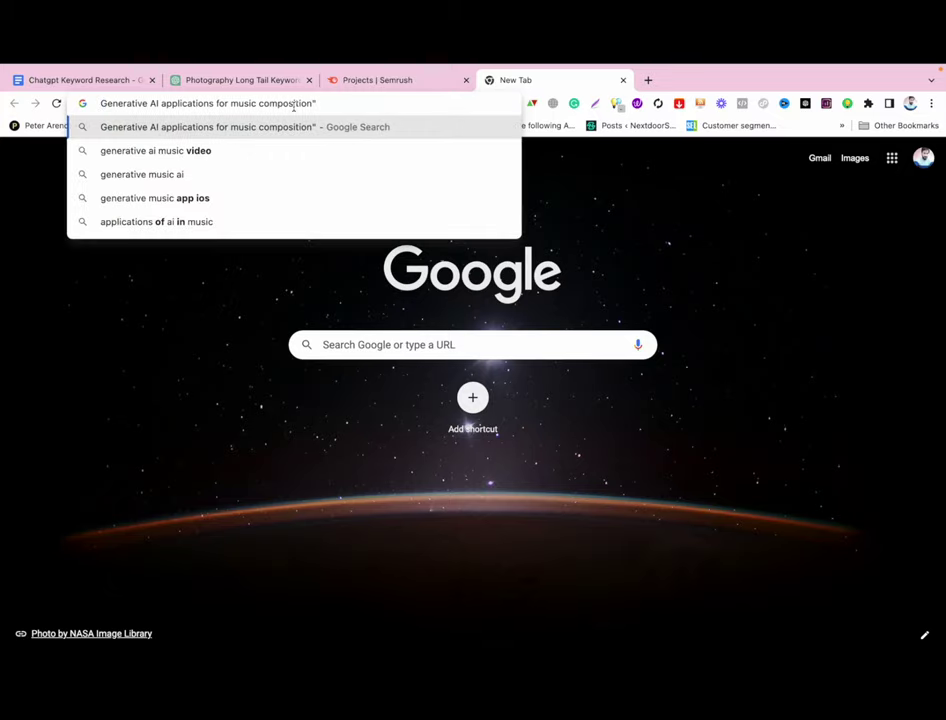
click(322, 103)
key(BackSpace)
key(Return)
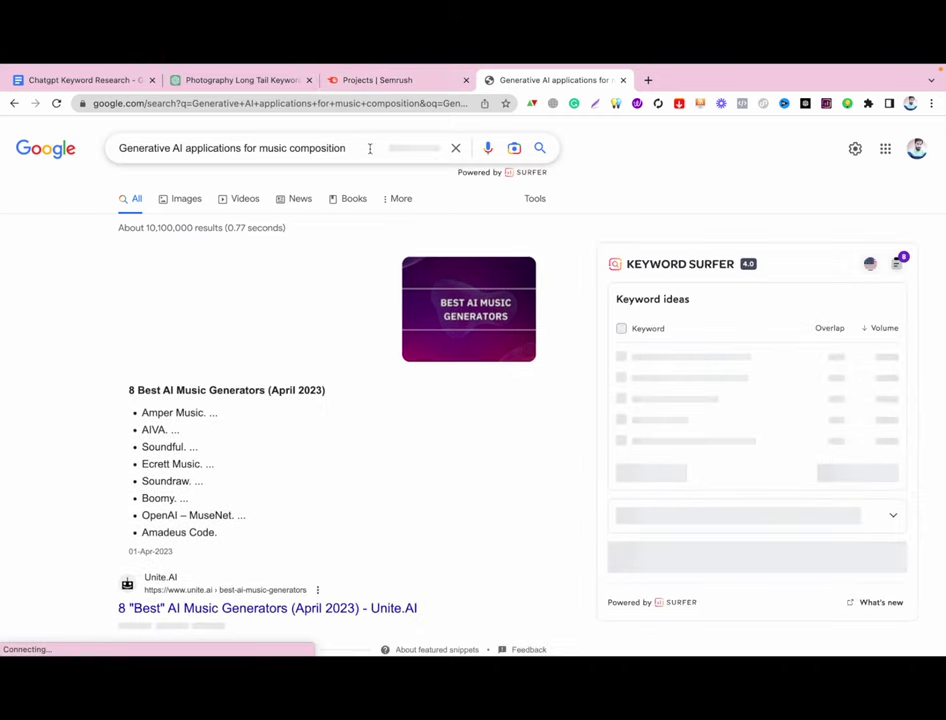
- Look up Generative AI applications for music composition in Semrush, without the quotation marks
click(411, 81)
click(363, 160)
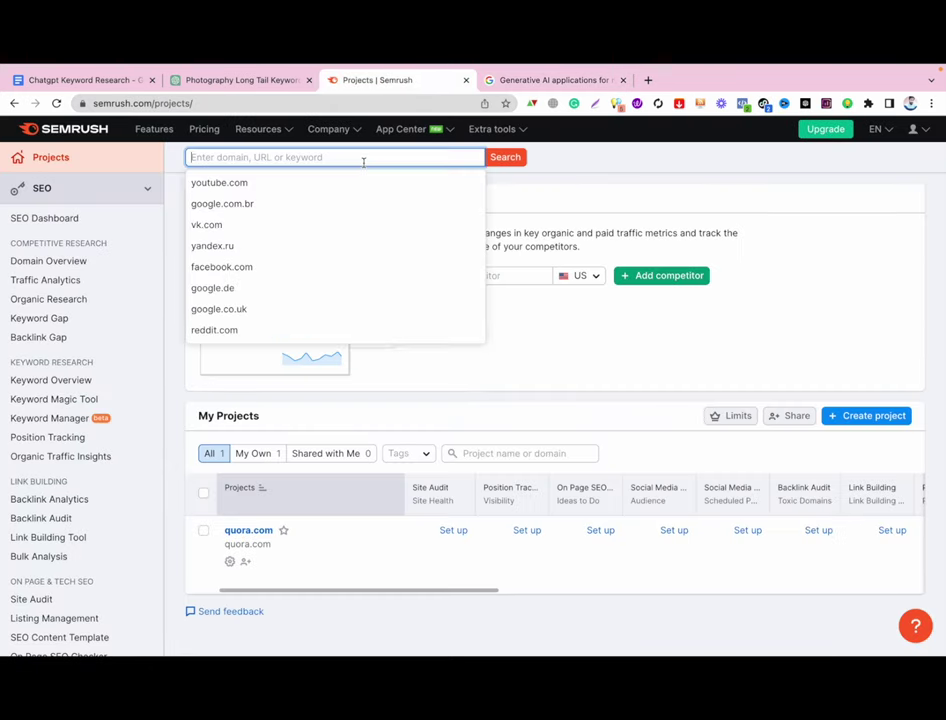
key(ctrl+v)
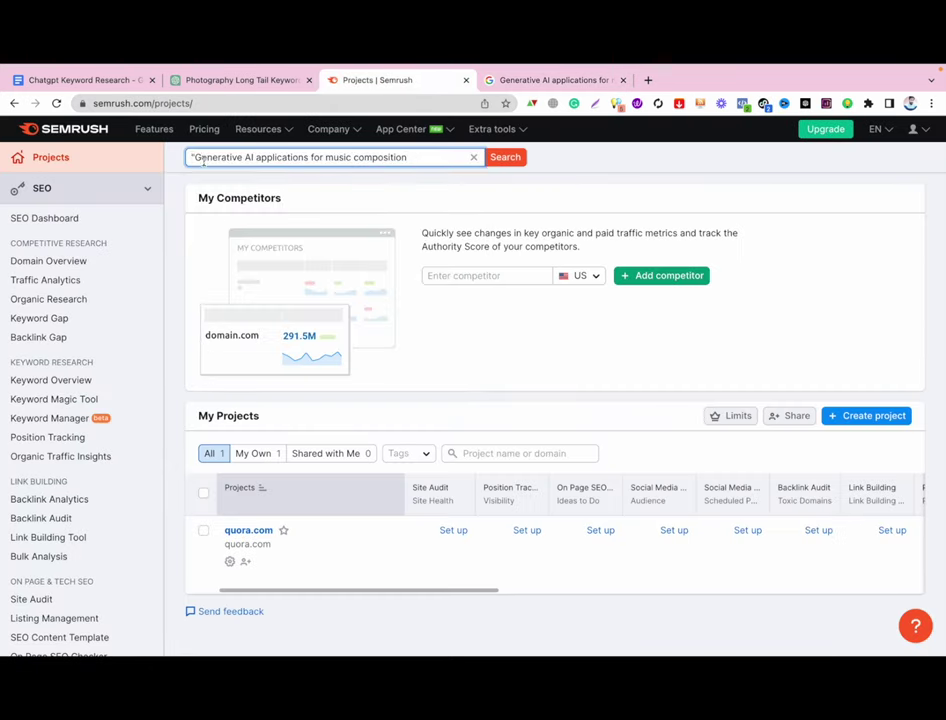
click(193, 157)
key(BackSpace)
click(505, 158)
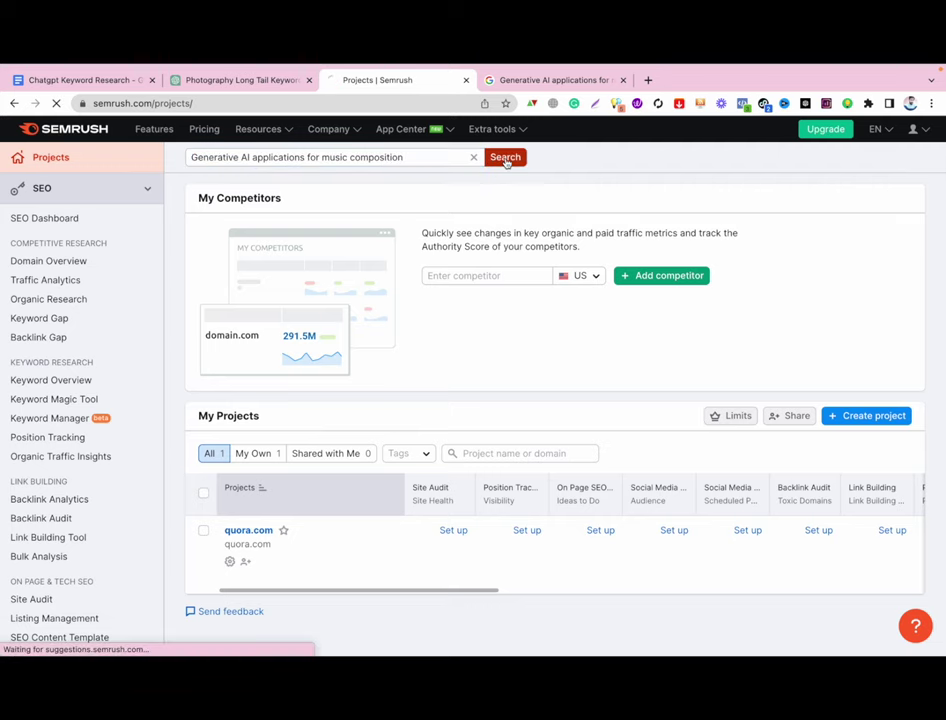
- Compare the search volume and difficulty in ChatGPT's table with the Semrush and Google data for the music composition keyword
click(247, 81)
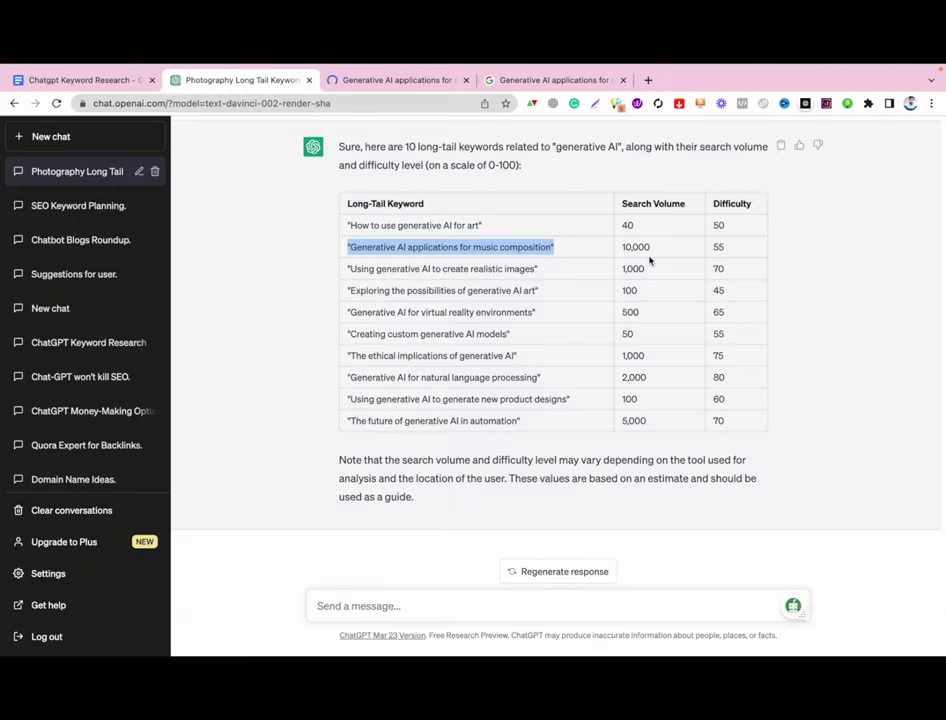
double_click(718, 247)
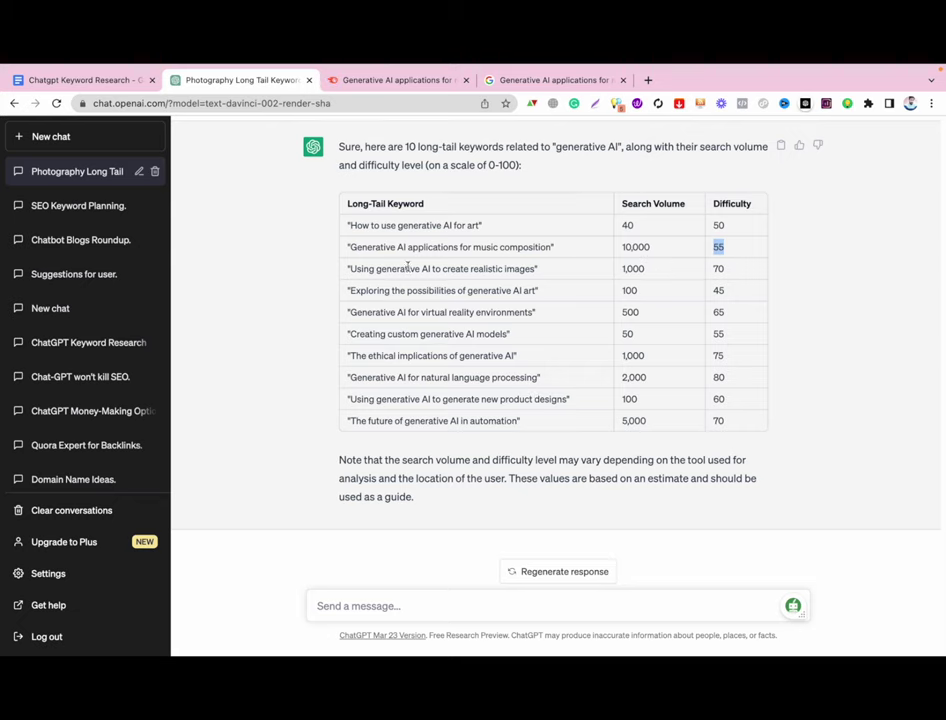
triple_click(502, 268)
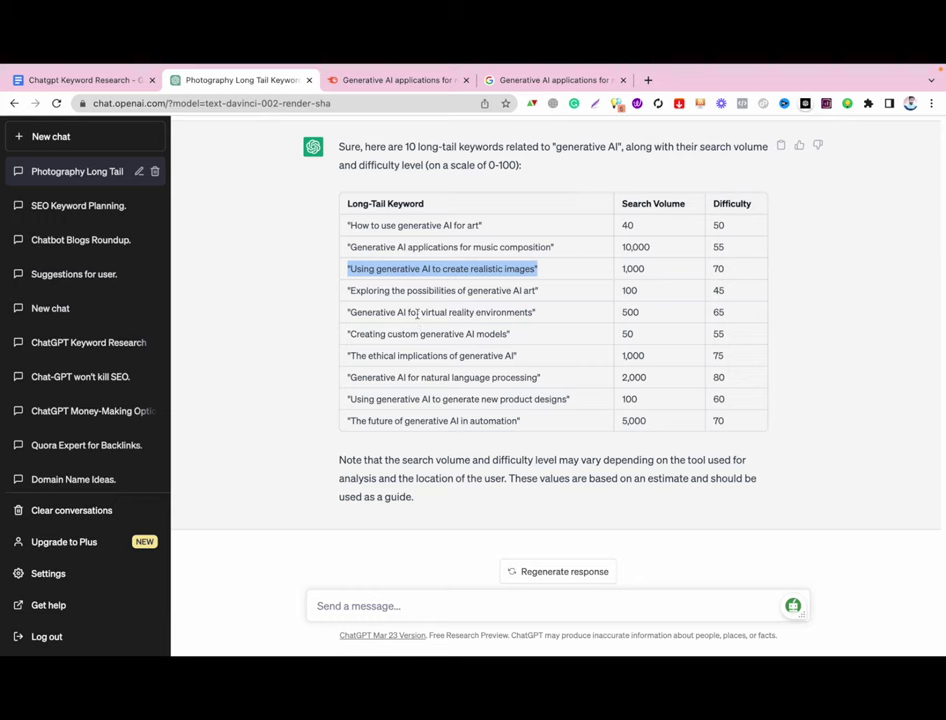
triple_click(393, 402)
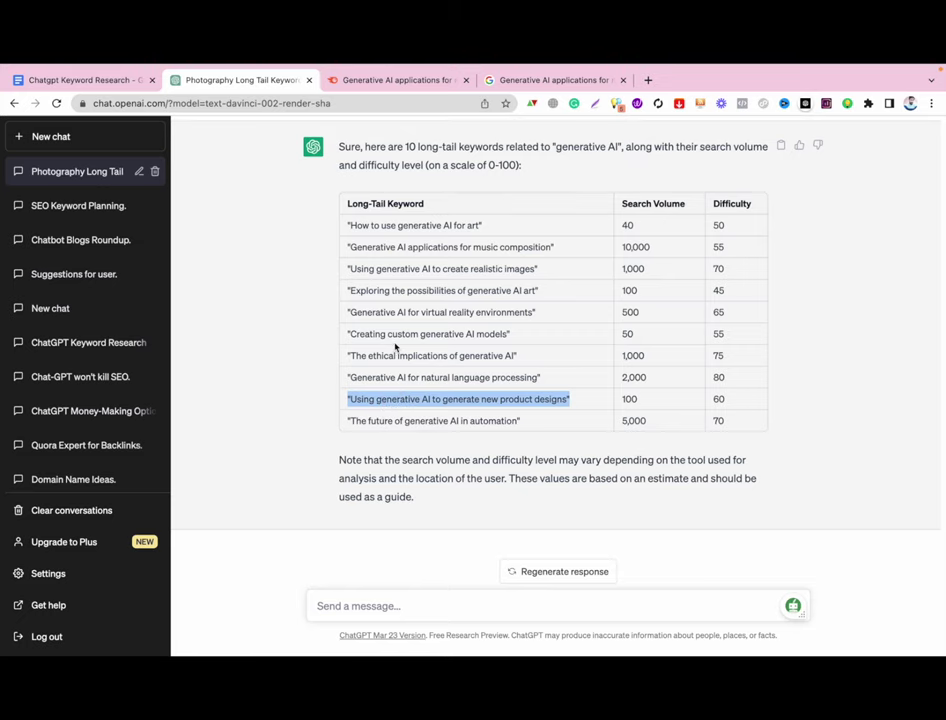
click(405, 80)
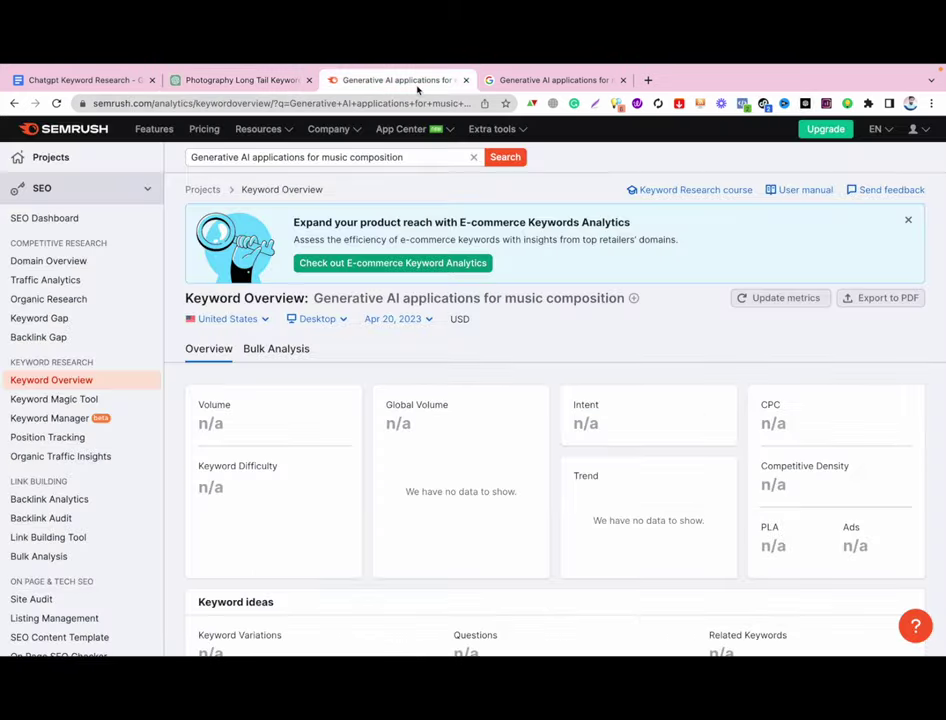
click(416, 158)
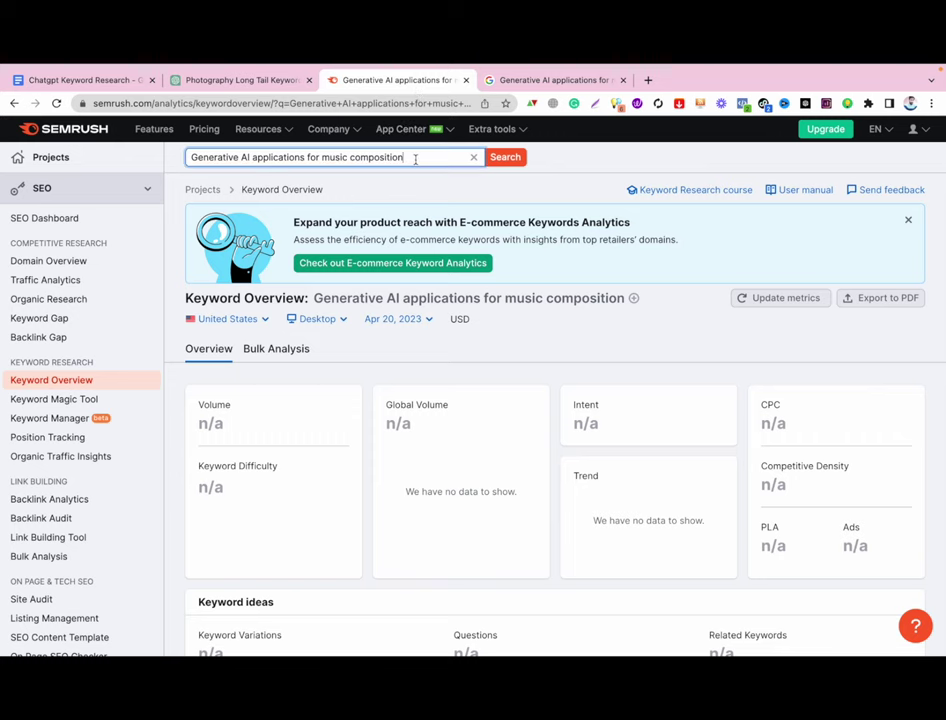
click(546, 82)
click(251, 82)
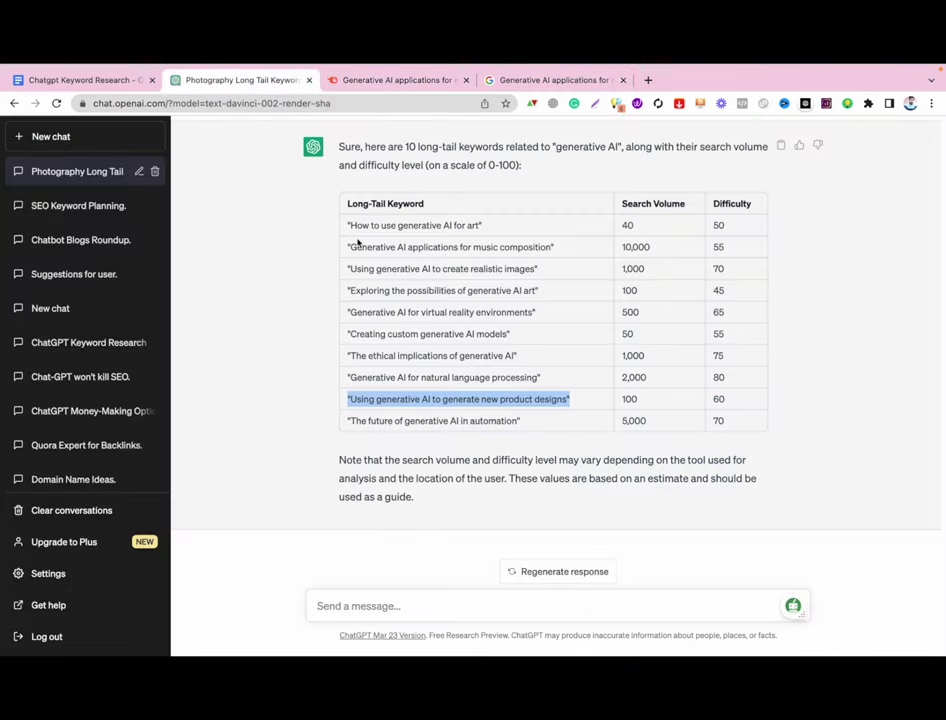
double_click(633, 247)
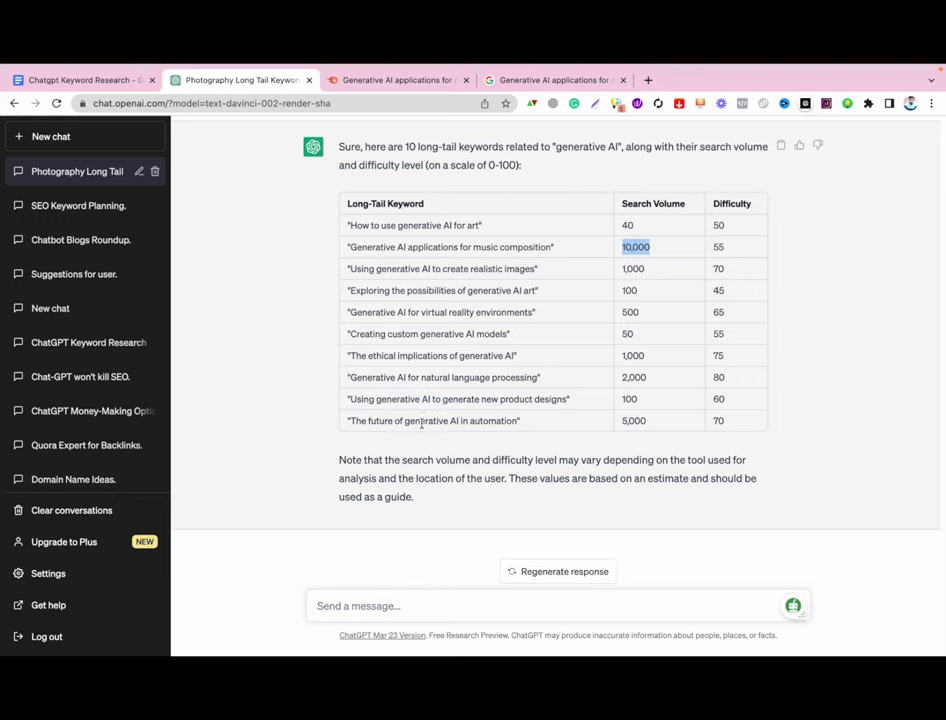
- Copy the keyword "The future of generative AI in automation" from ChatGPT's table and search Google for it without the quotation mark
drag(517, 420, 345, 426)
key(ctrl+c)
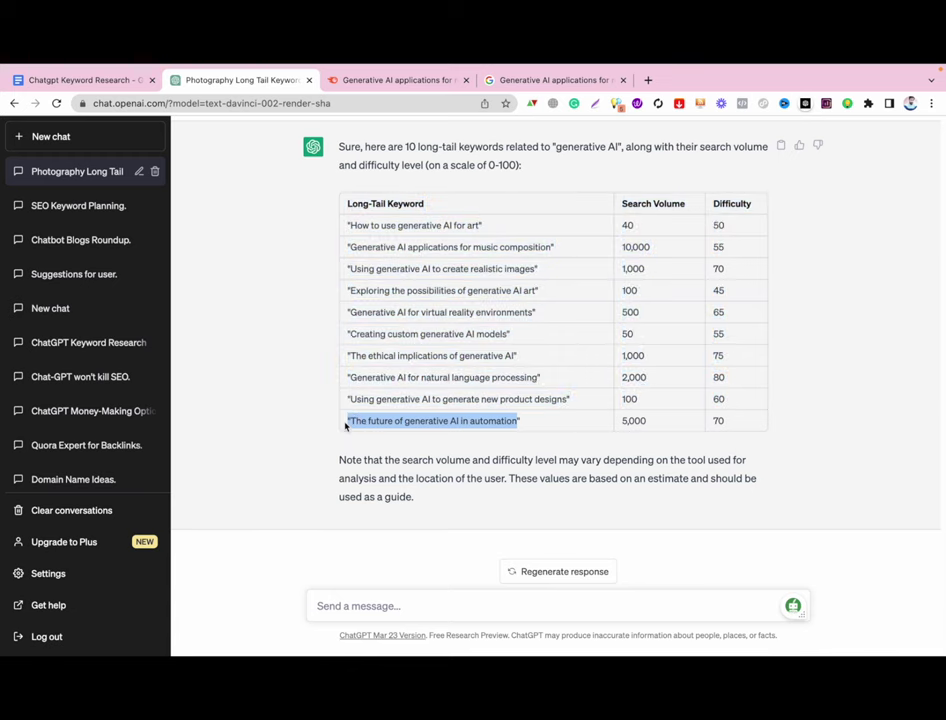
click(537, 77)
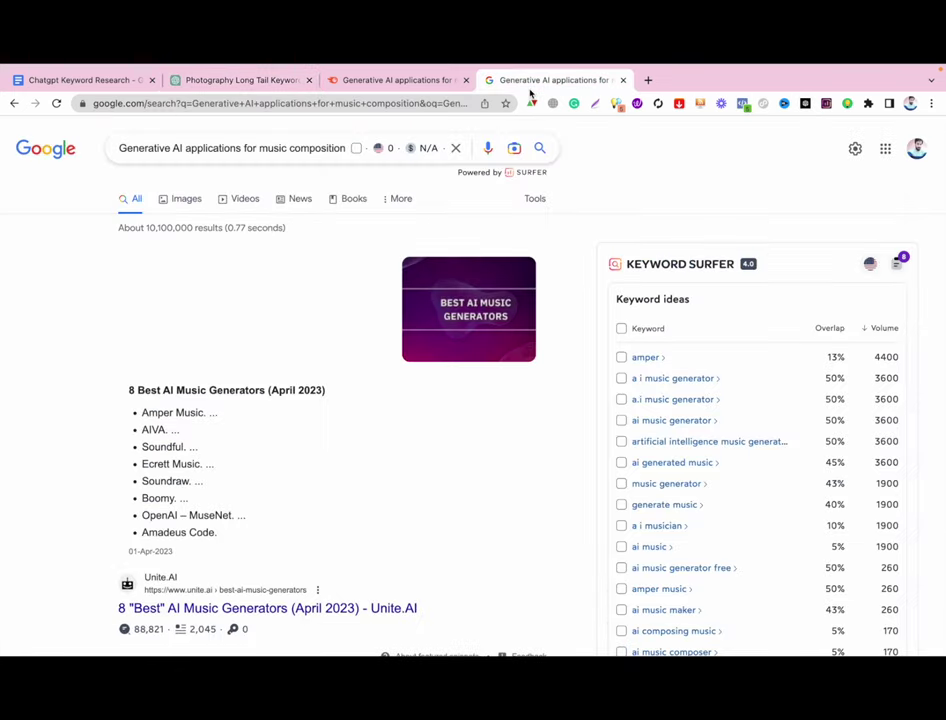
click(298, 150)
key(ctrl+a)
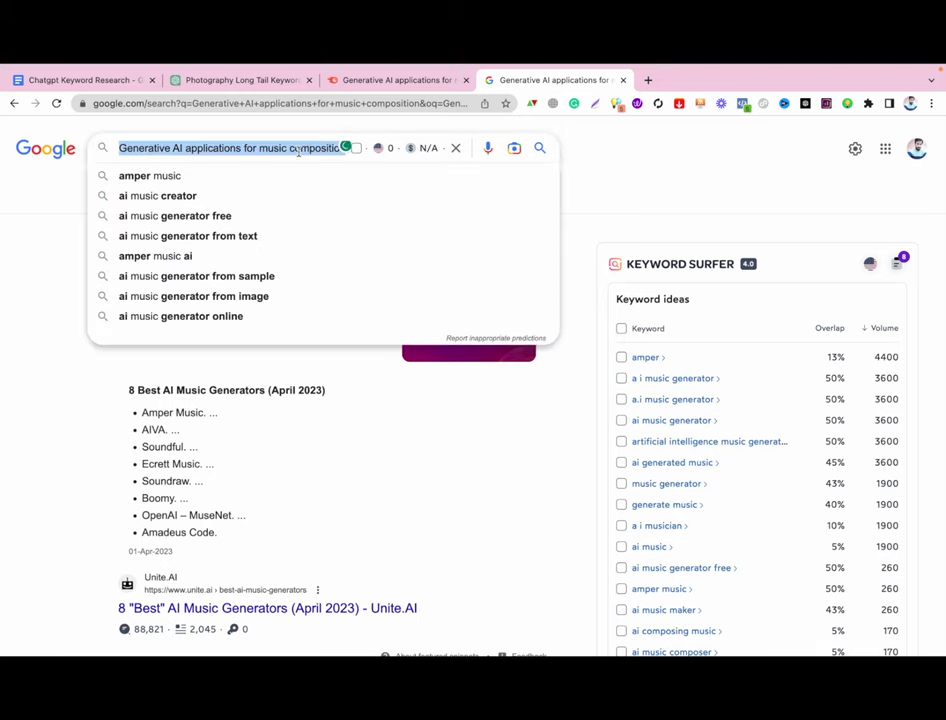
key(ctrl+v)
key(Return)
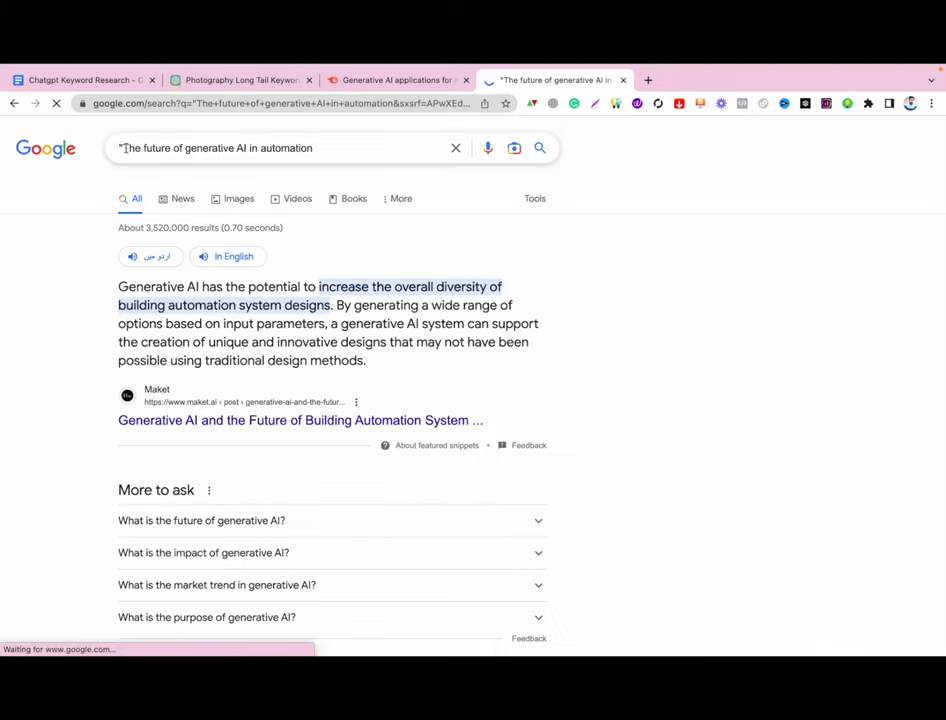
click(124, 148)
key(BackSpace)
key(Return)
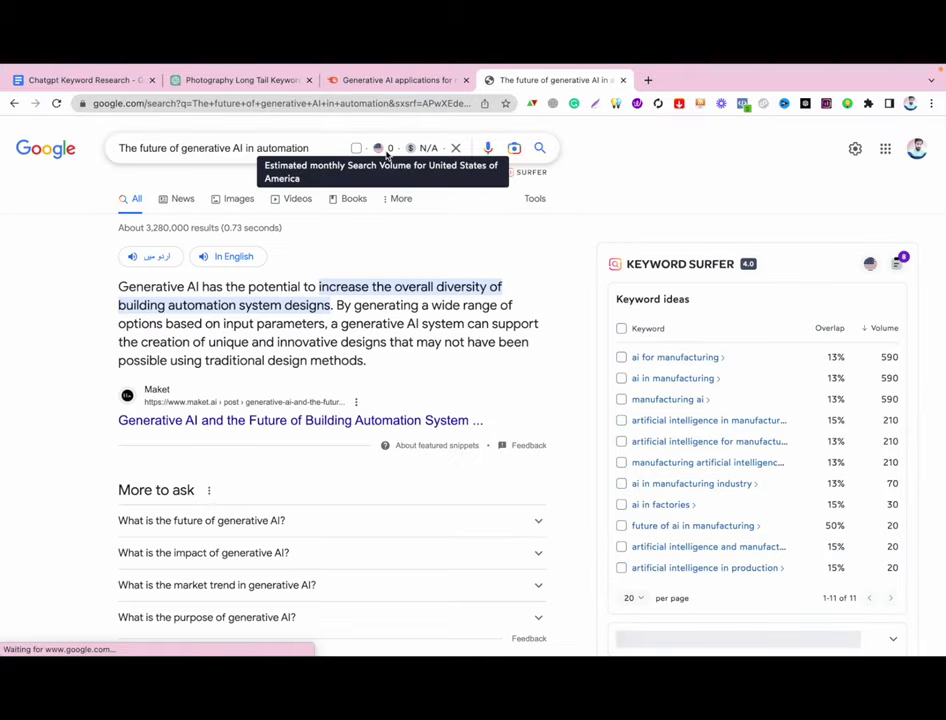
- Look up The future of generative AI in automation in Semrush's Keyword Overview, without the quotation mark
click(400, 80)
triple_click(329, 152)
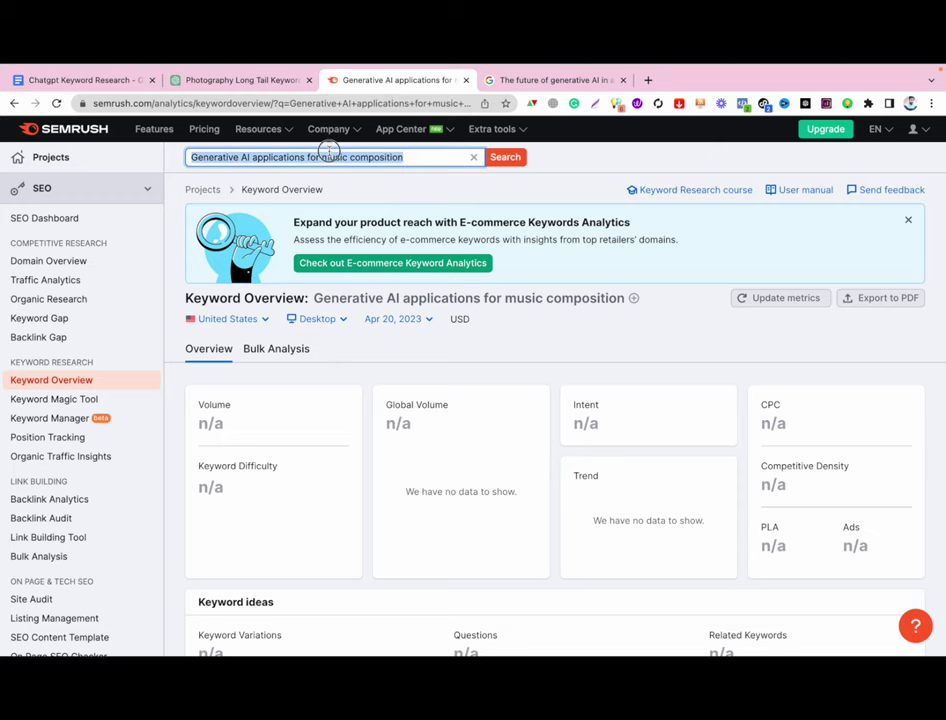
key(ctrl+v)
key(Return)
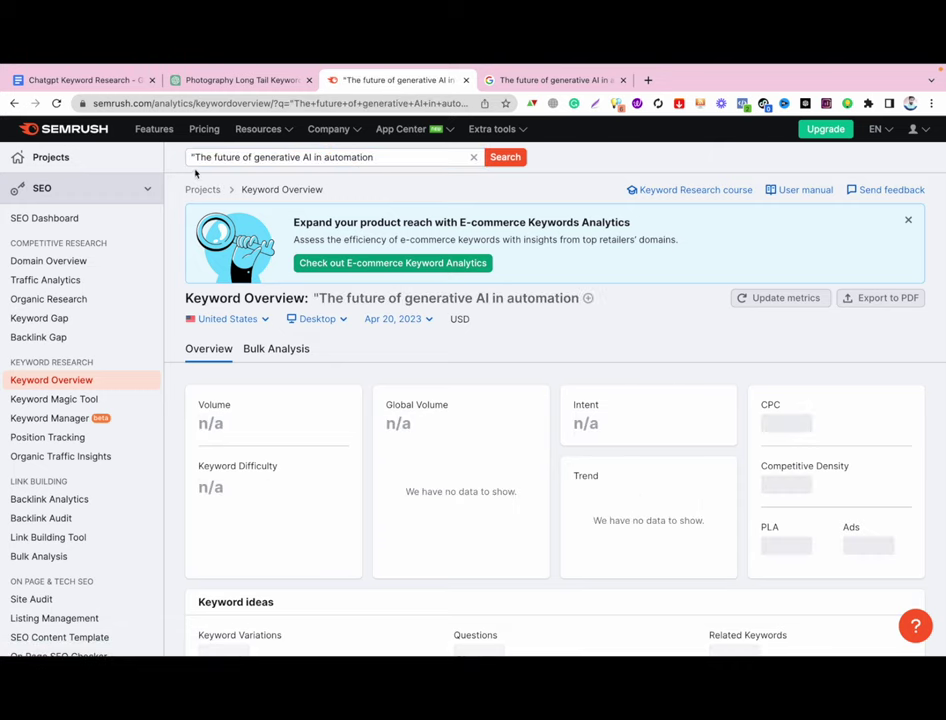
click(195, 158)
key(BackSpace)
key(Return)
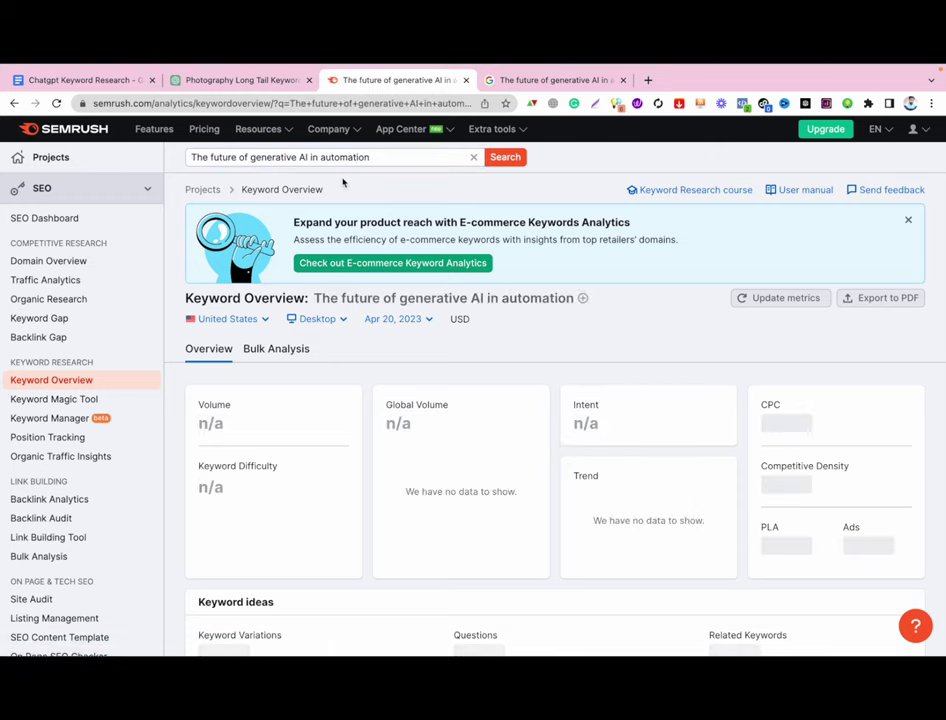
- Copy the keyword "How to capture motion blur in photography" from ChatGPT's earlier table of how/why photography keywords
click(233, 81)
scroll(357, 373, up, 15)
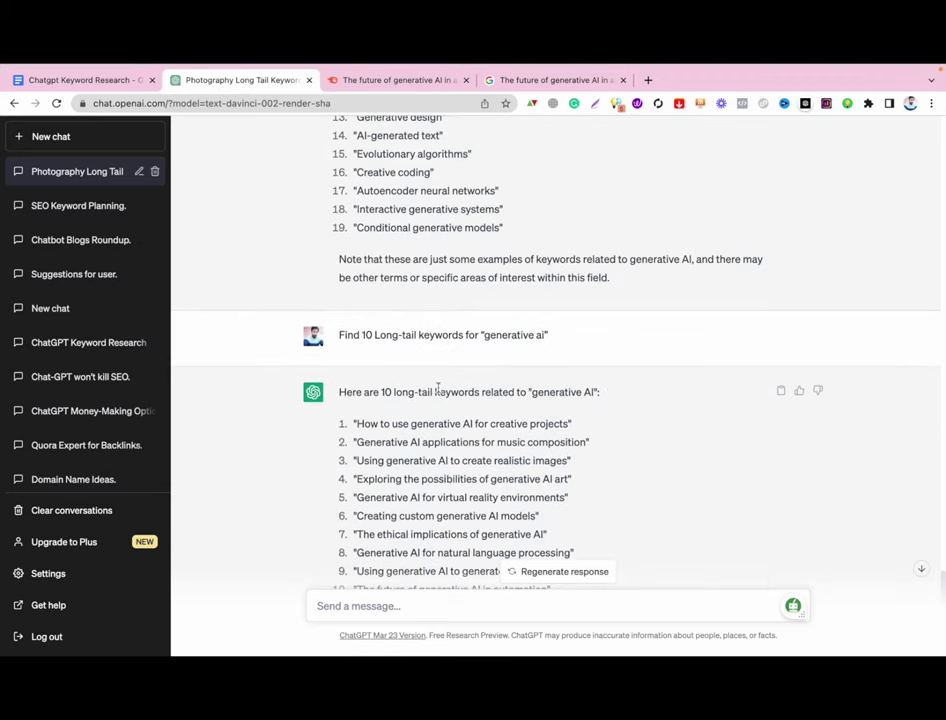
scroll(437, 388, up, 15)
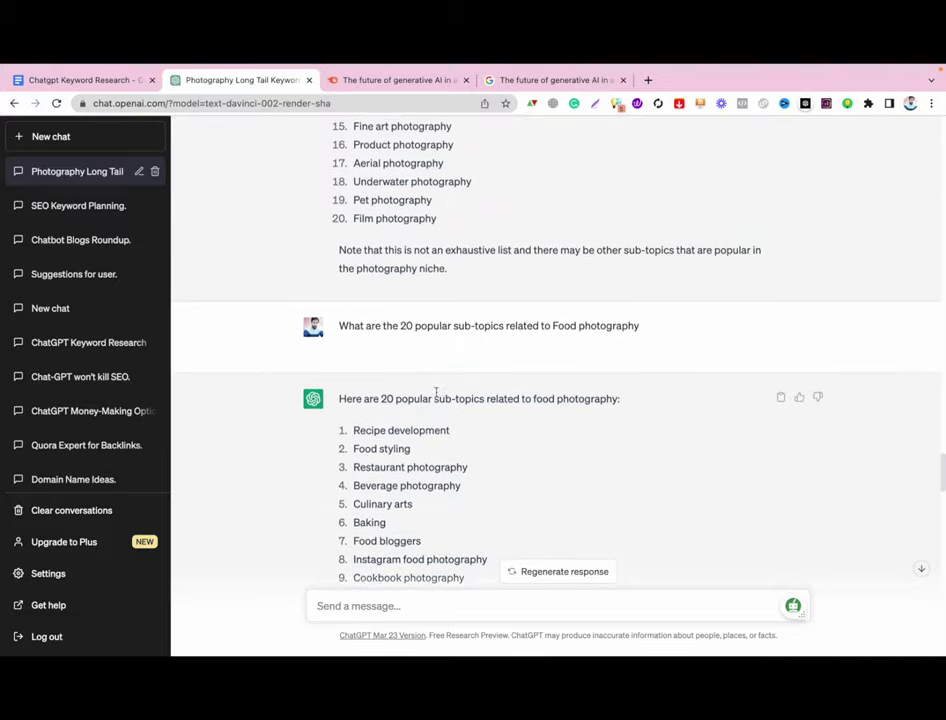
scroll(436, 392, up, 15)
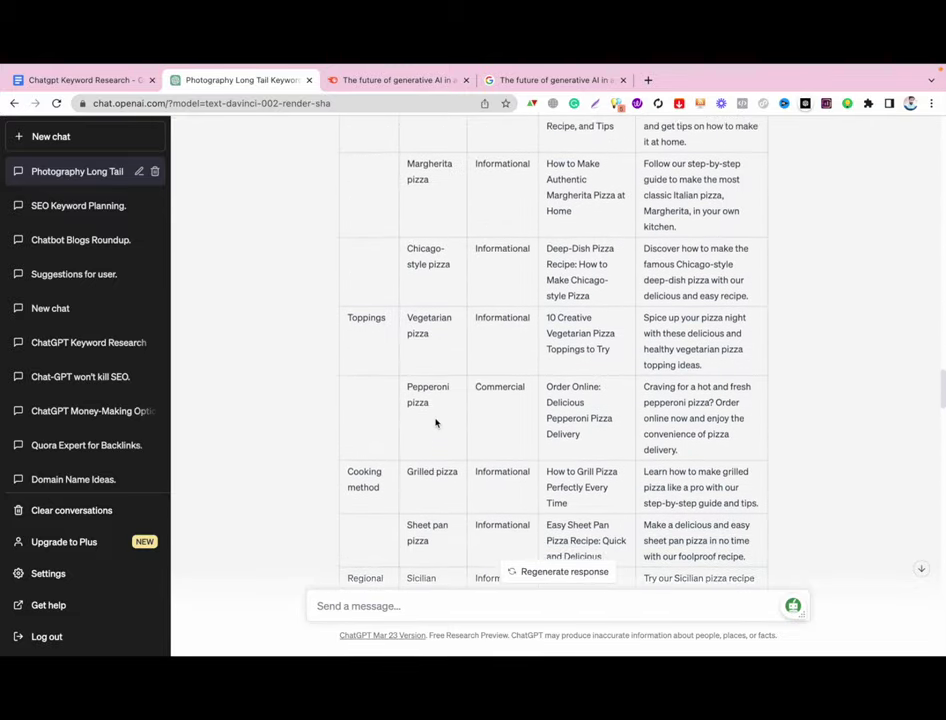
scroll(436, 419, up, 10)
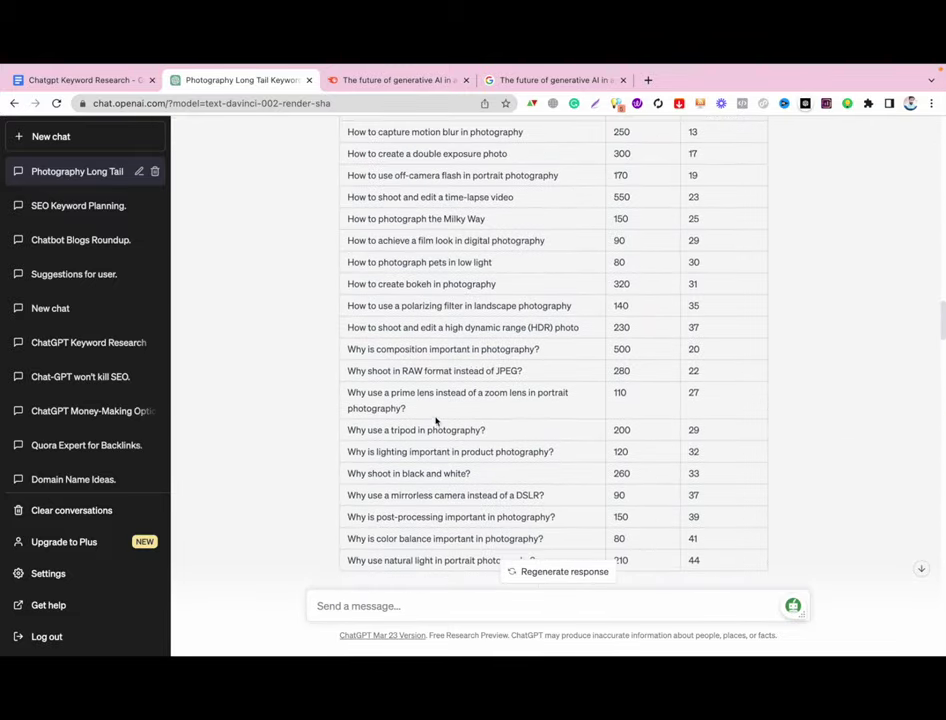
scroll(455, 371, up, 6)
scroll(455, 376, down, 2)
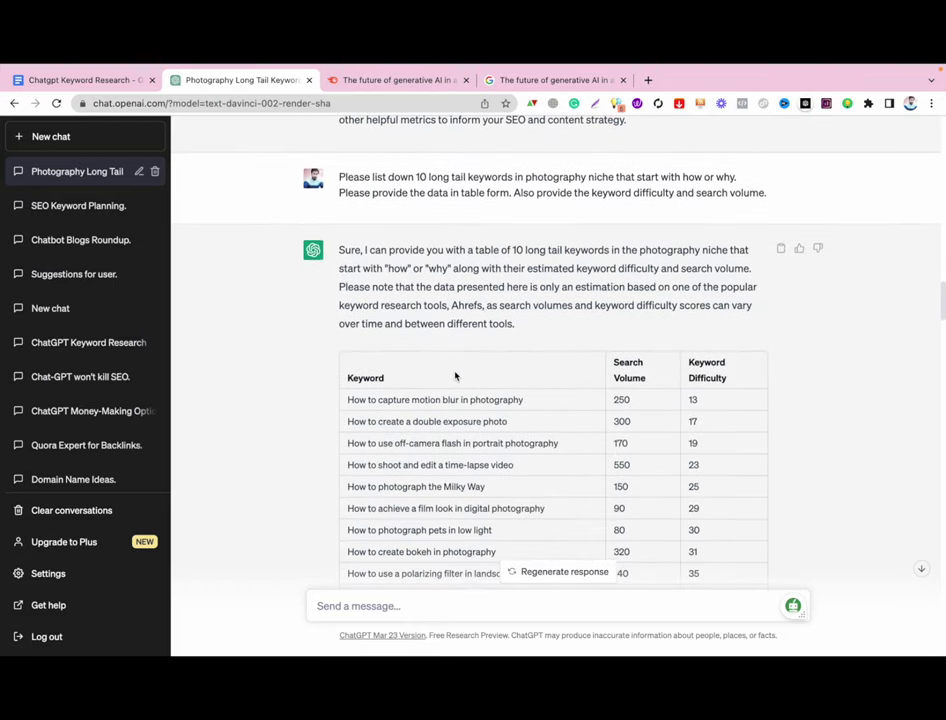
triple_click(418, 399)
key(super+c)
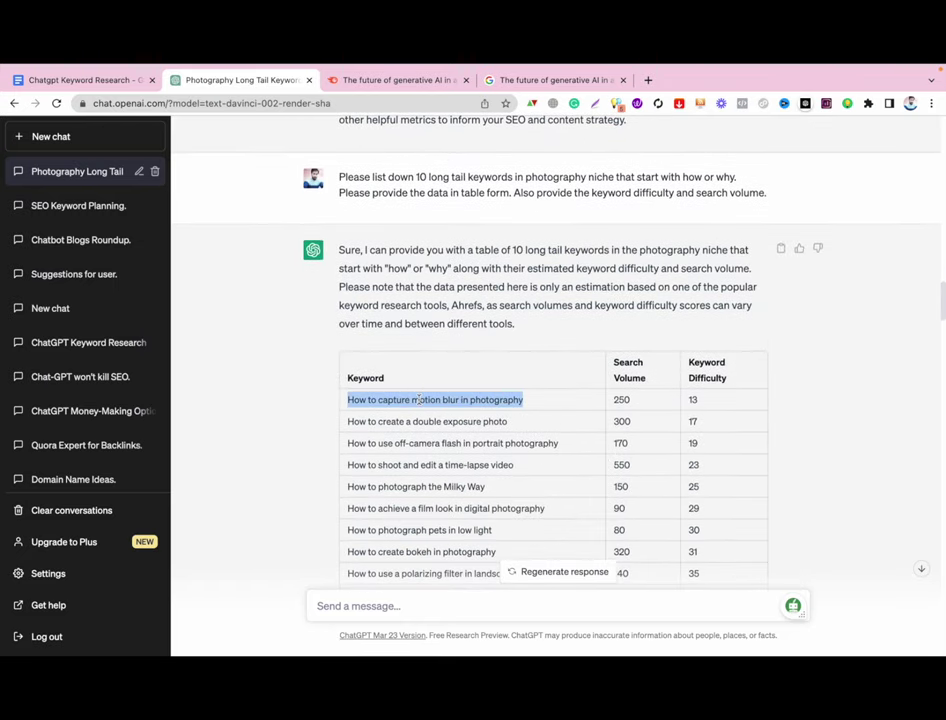
- Look up How to capture motion blur in photography in Semrush's Keyword Overview
click(460, 80)
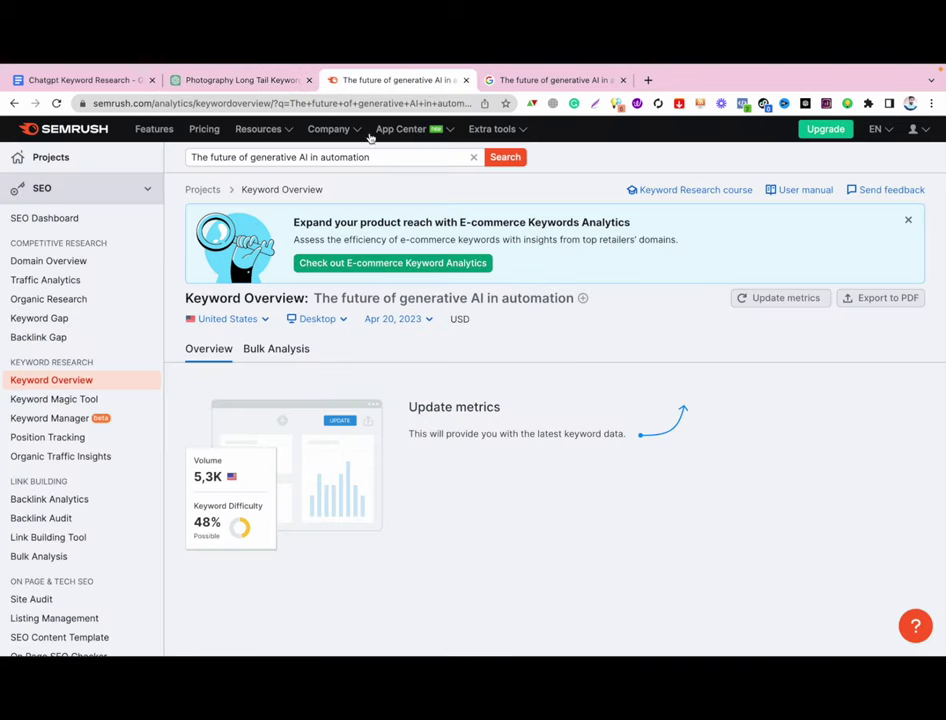
click(315, 162)
key(super+a)
key(super+v)
click(500, 158)
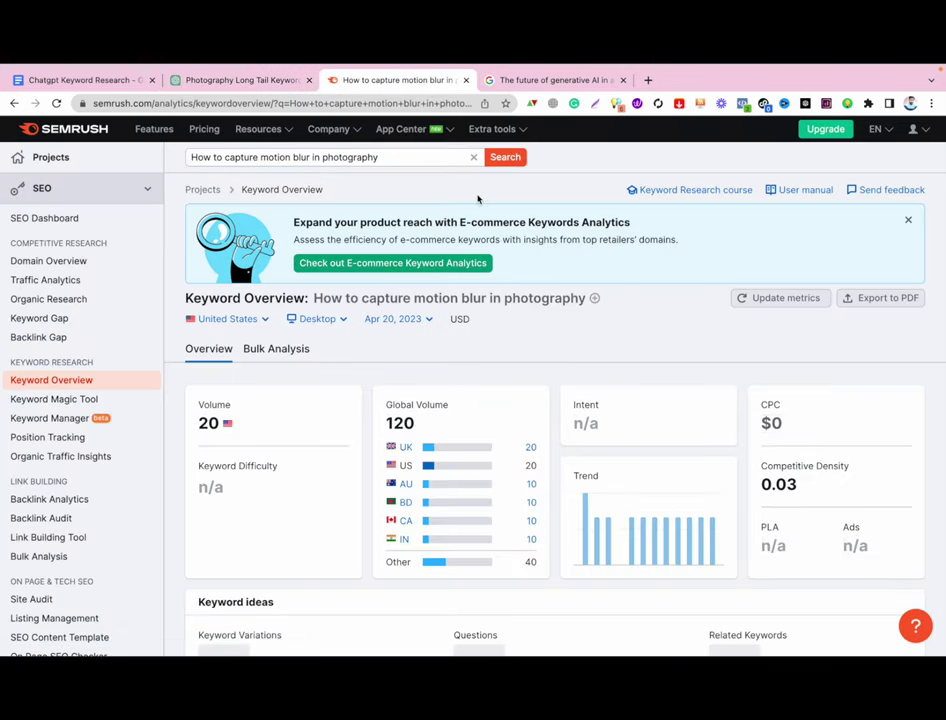
- Copy "How to use off-camera flash in portrait photography" from ChatGPT's how/why table and look it up in Semrush's Keyword Overview
click(251, 84)
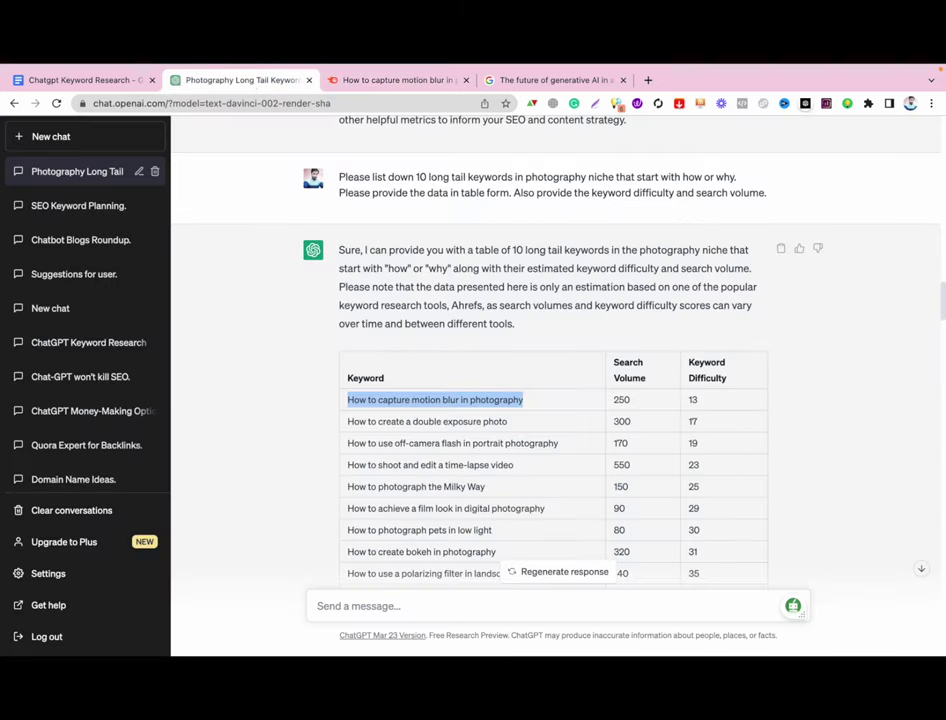
triple_click(413, 422)
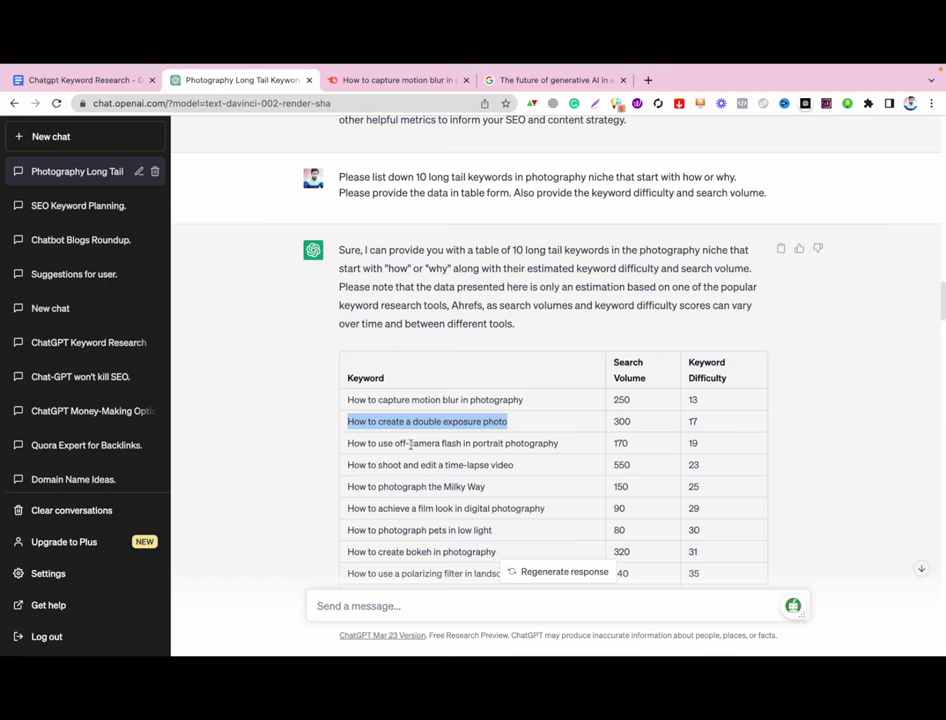
triple_click(410, 444)
key(ctrl+c)
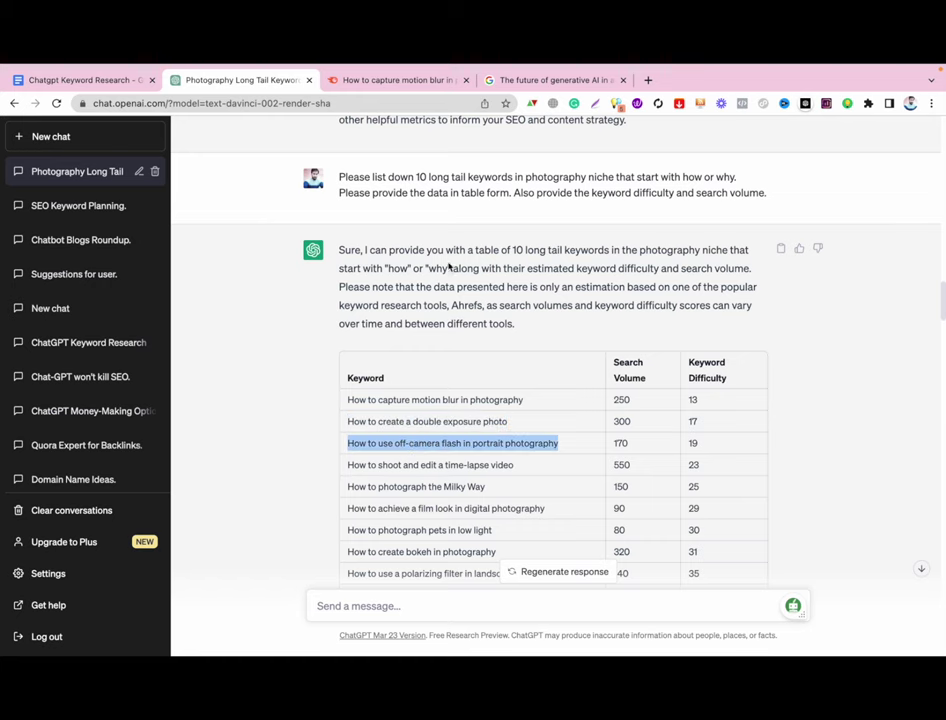
click(400, 82)
double_click(352, 157)
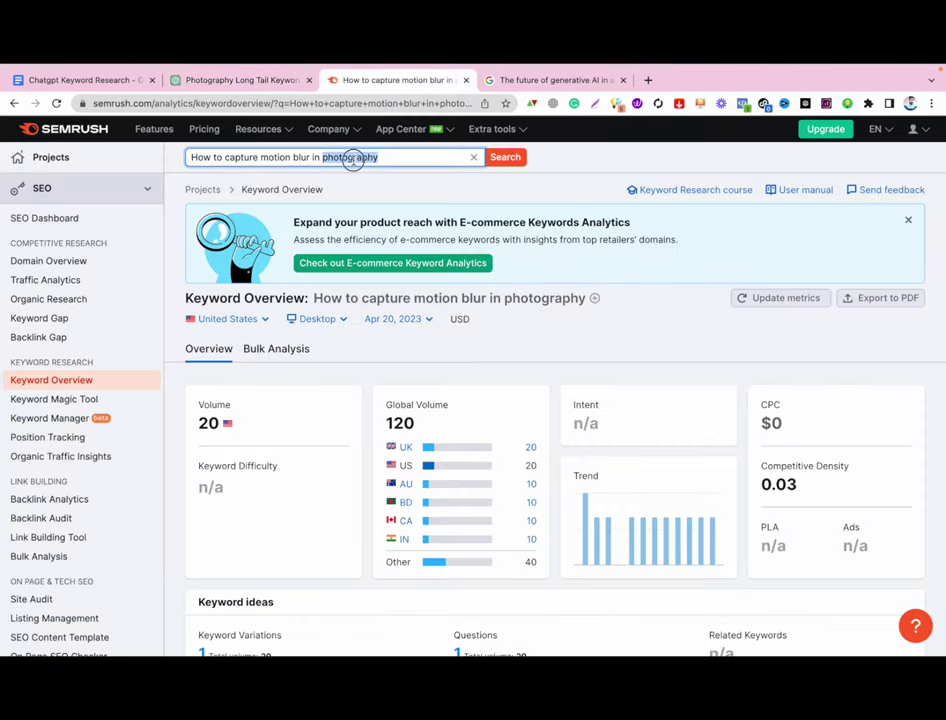
key(ctrl+a)
key(ctrl+v)
click(501, 157)
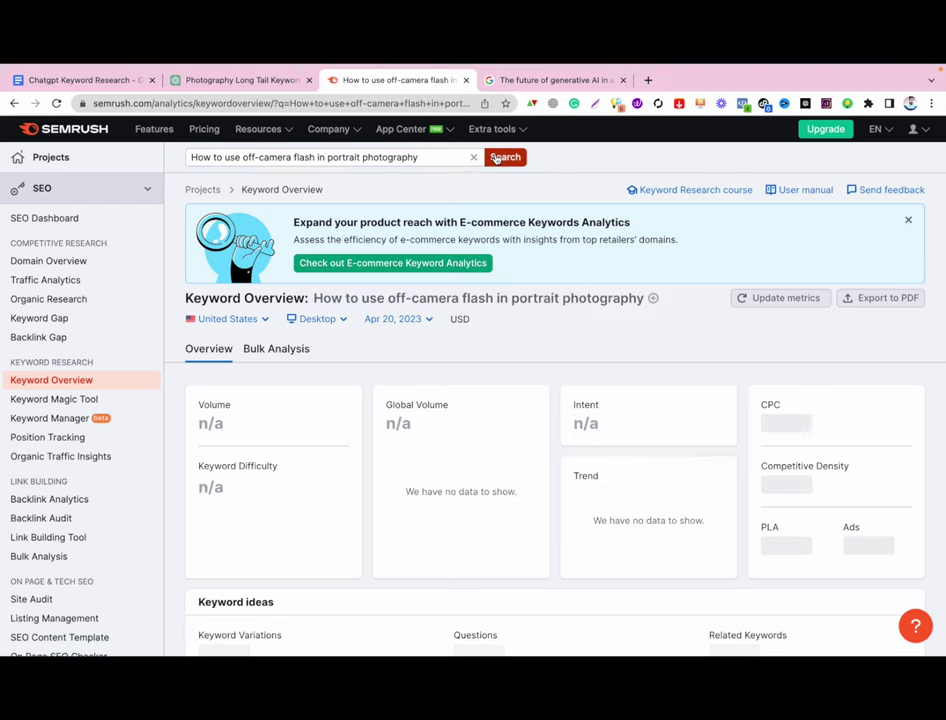
- Copy "How to photograph the Milky Way" from ChatGPT's how/why table and look it up in Semrush's Keyword Overview
click(240, 80)
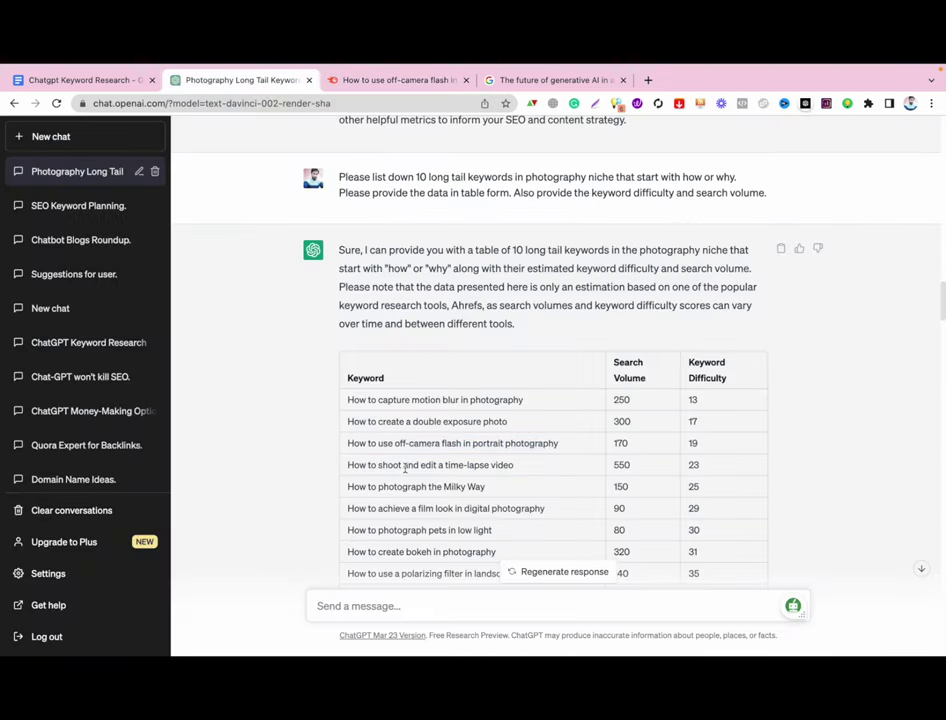
triple_click(405, 468)
triple_click(399, 488)
key(super+c)
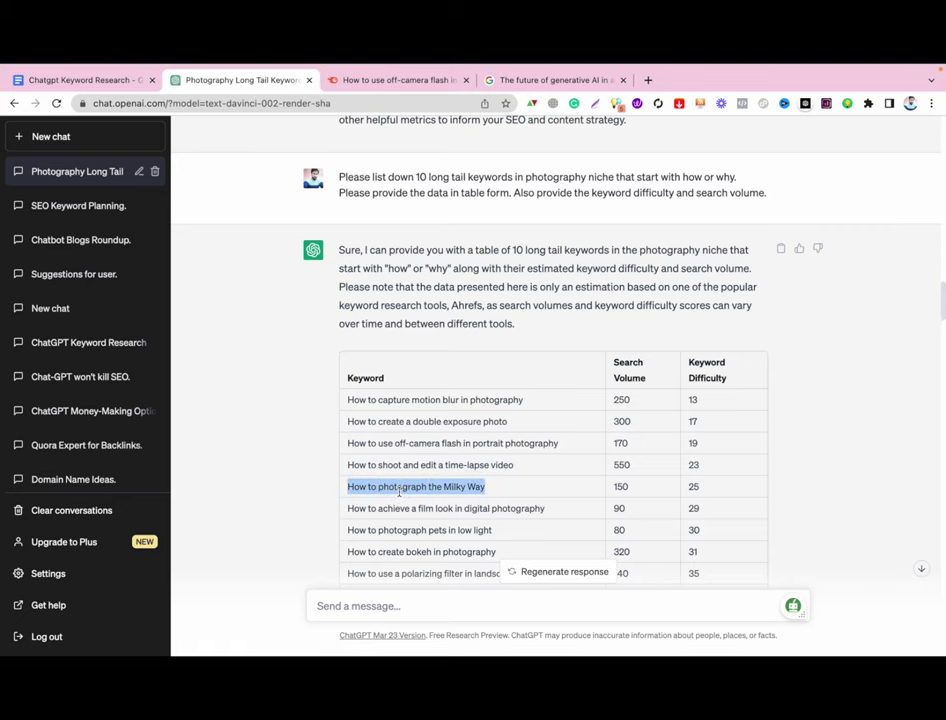
click(401, 80)
triple_click(337, 156)
key(super+v)
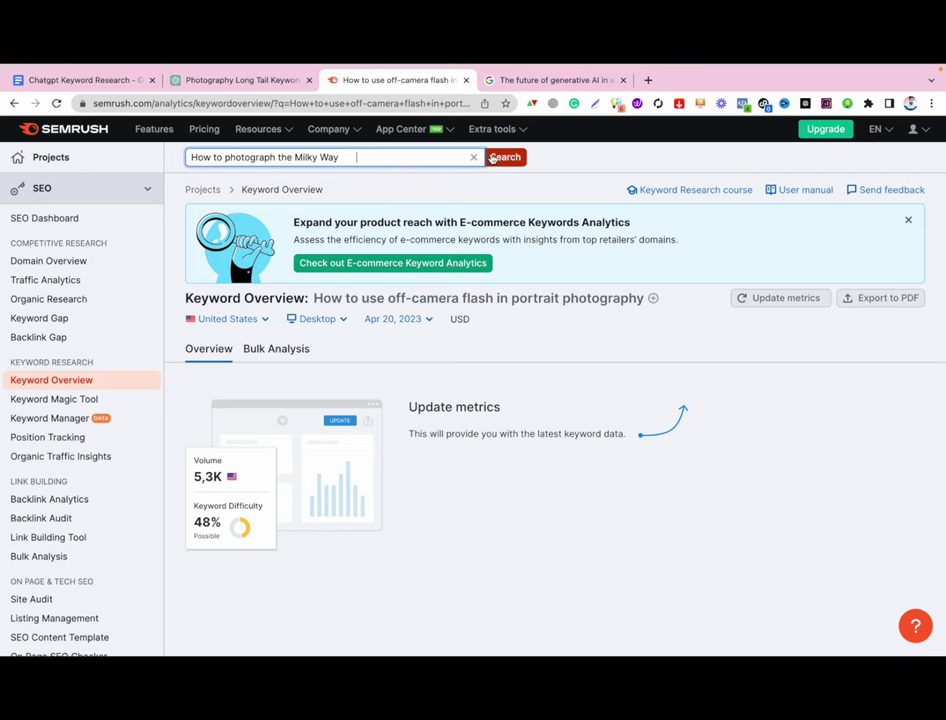
click(504, 157)
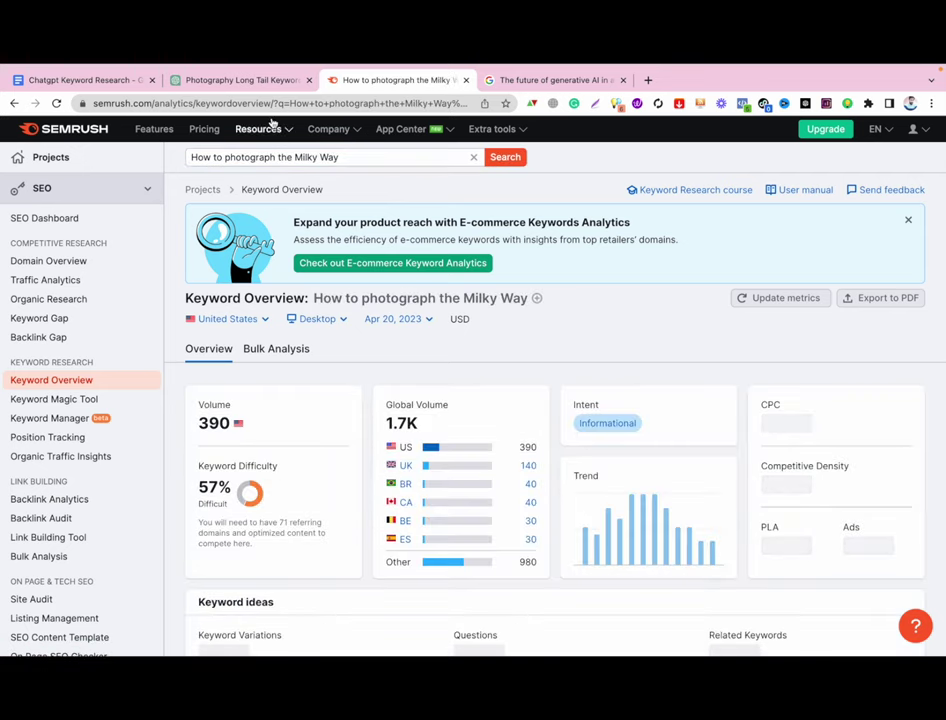
- Compare ChatGPT's search volume for the Milky Way keyword with the US and global volumes in Semrush
click(256, 84)
click(361, 78)
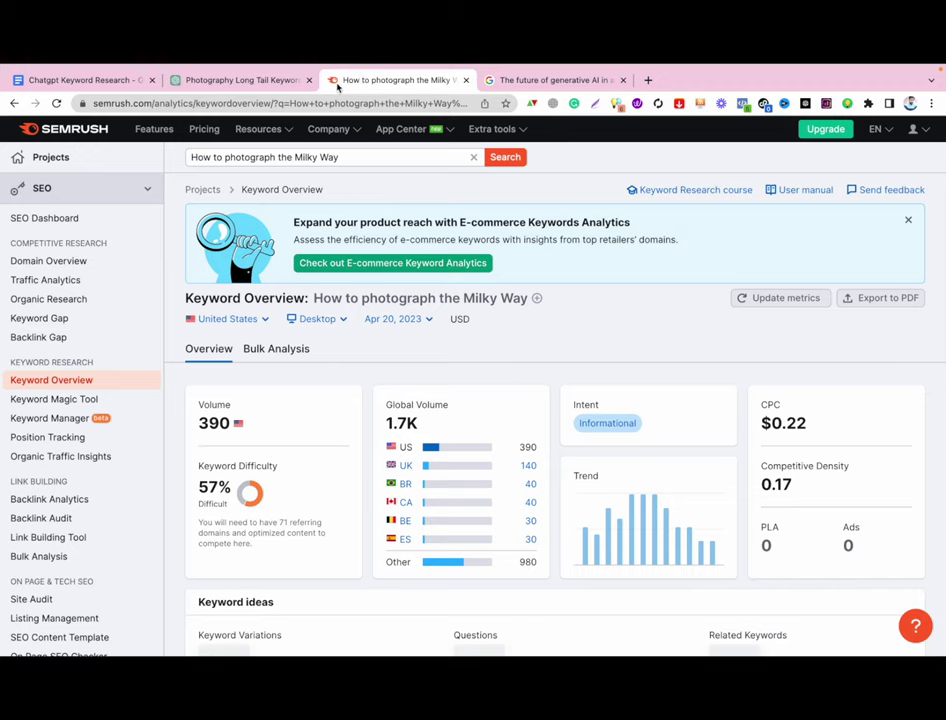
click(262, 84)
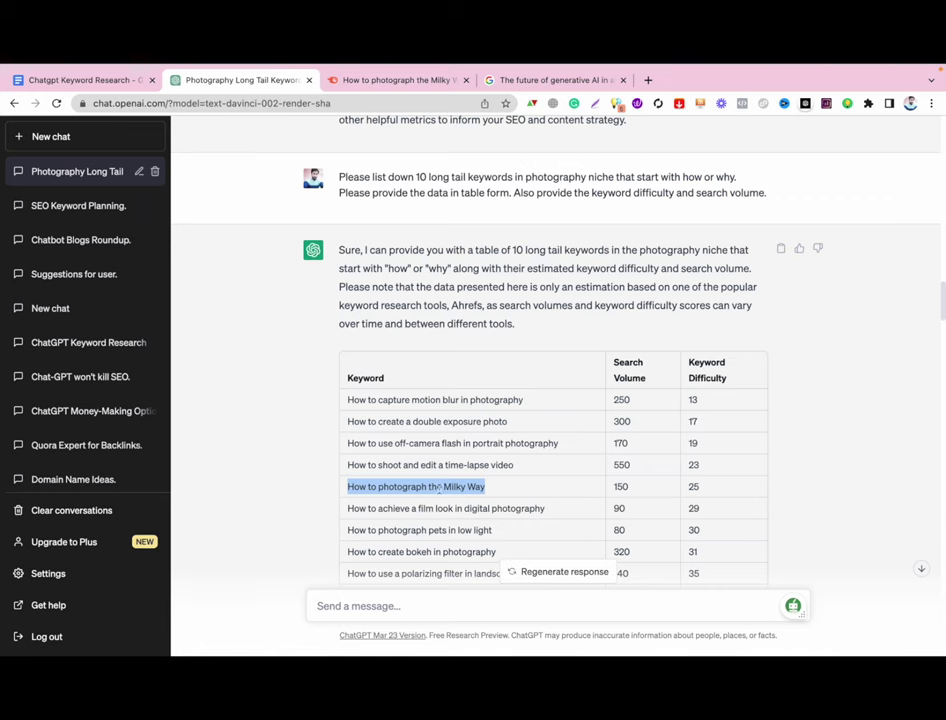
double_click(614, 485)
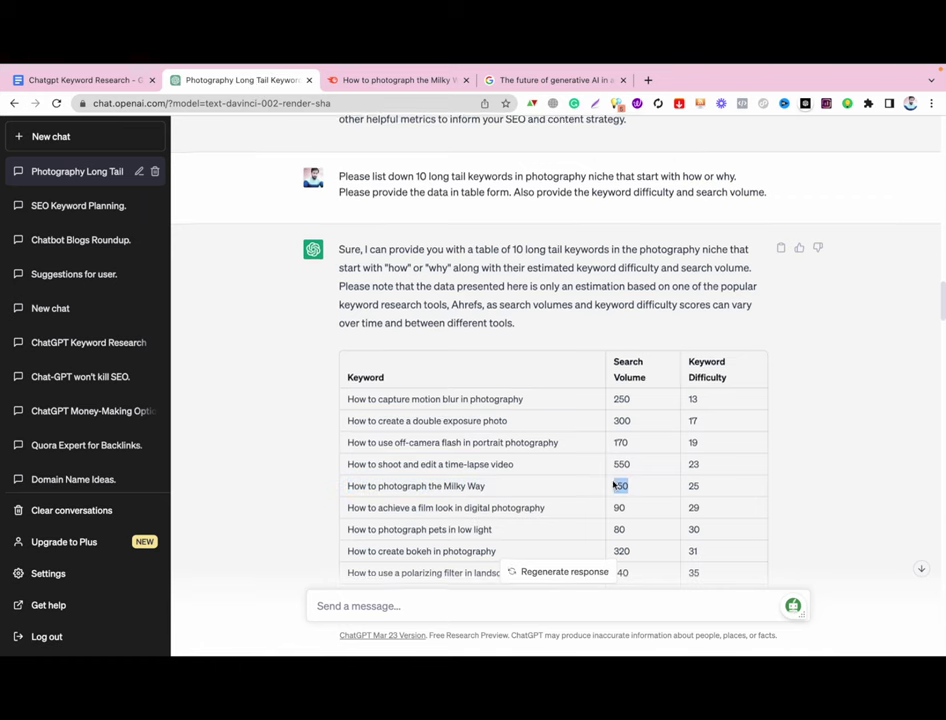
scroll(614, 485, down, 20)
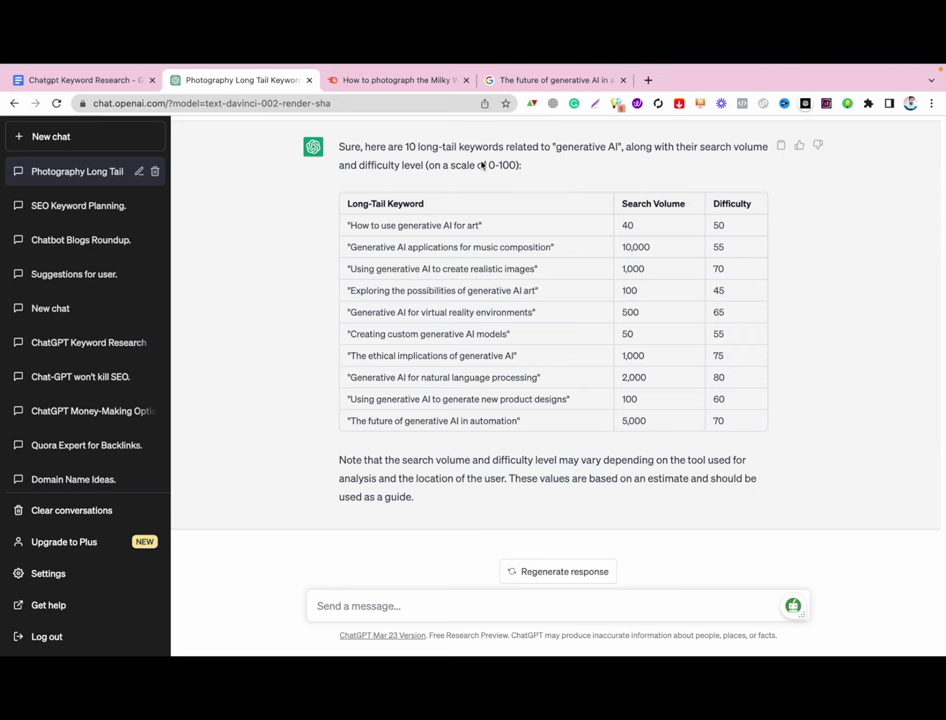
click(425, 80)
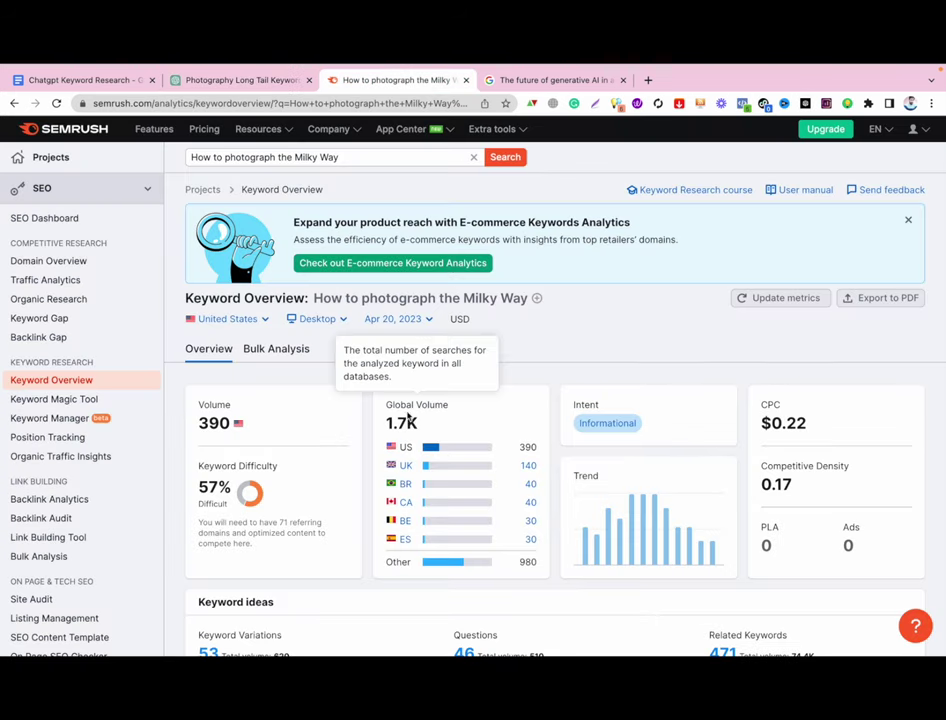
double_click(401, 423)
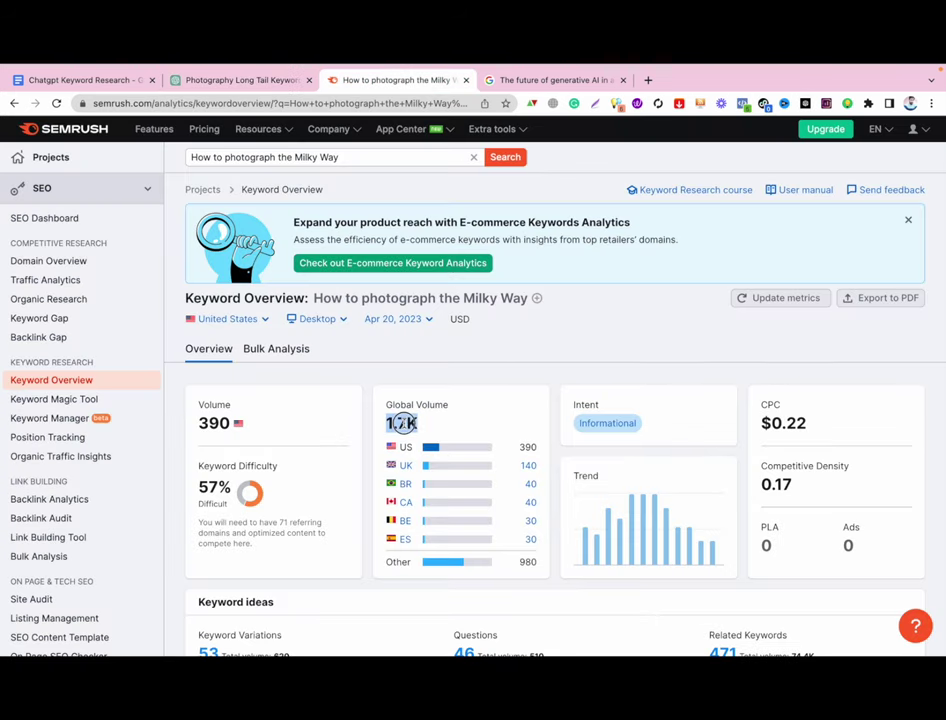
double_click(213, 423)
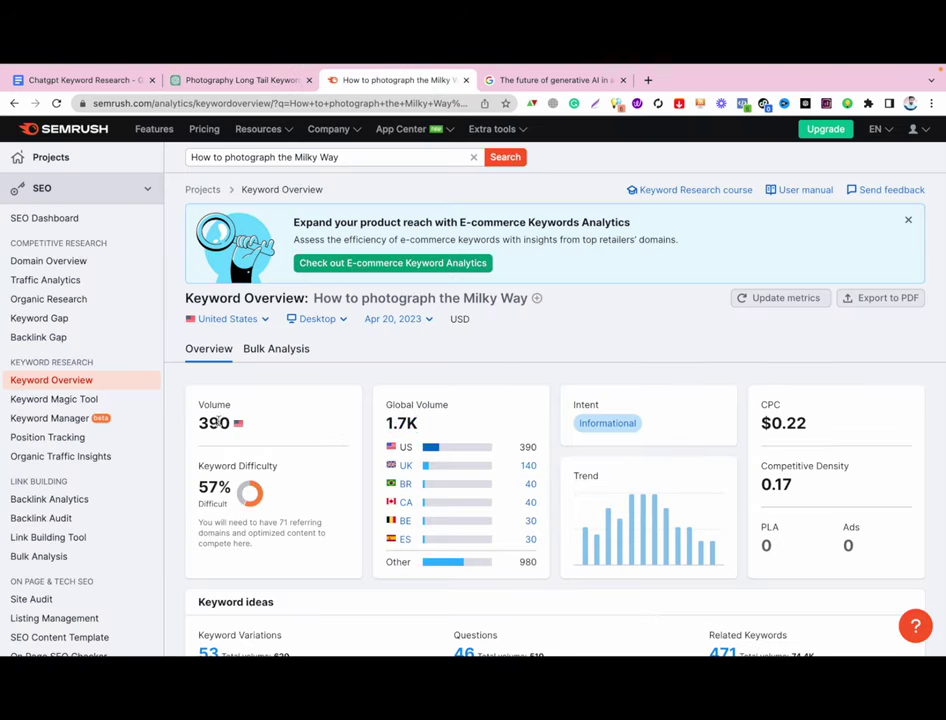
- Search Google for How to photograph the Milky Way, and return to the keyword's Semrush overview
click(505, 82)
click(386, 103)
key(ctrl+v)
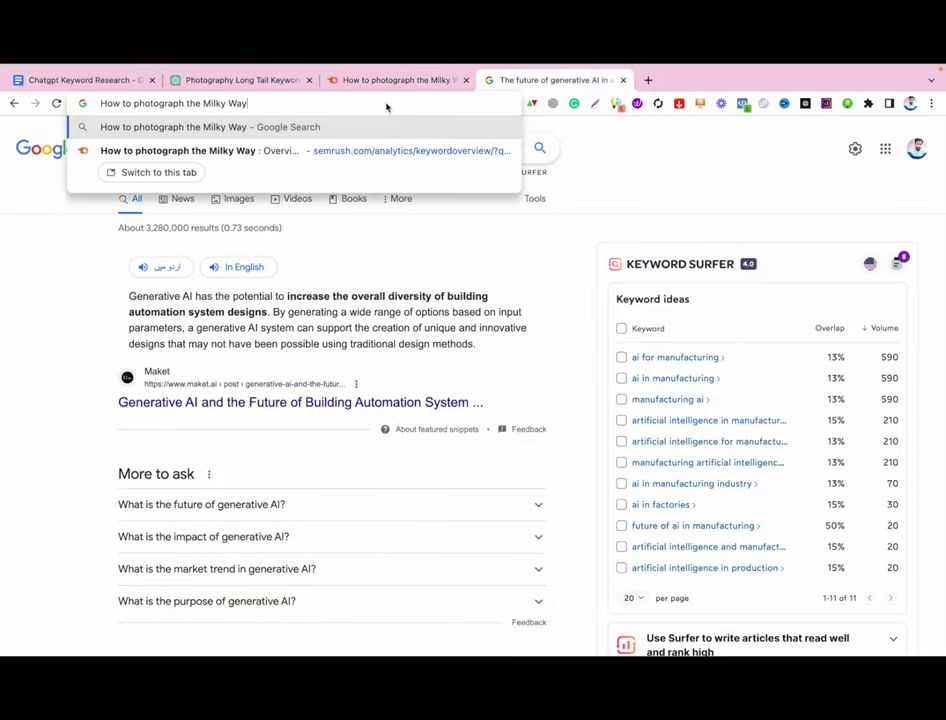
key(Return)
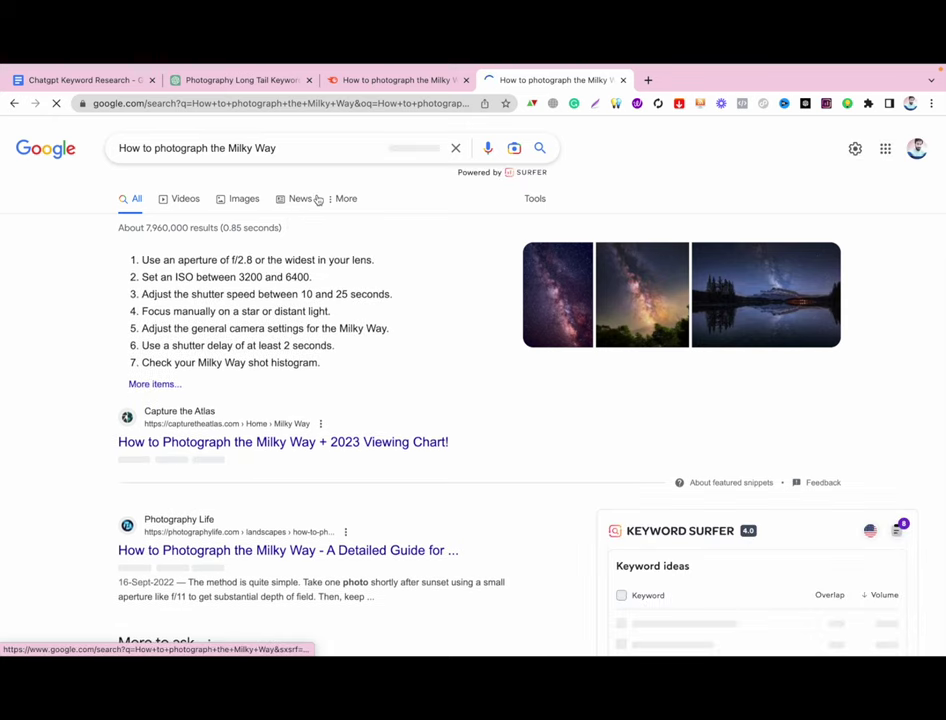
click(424, 80)
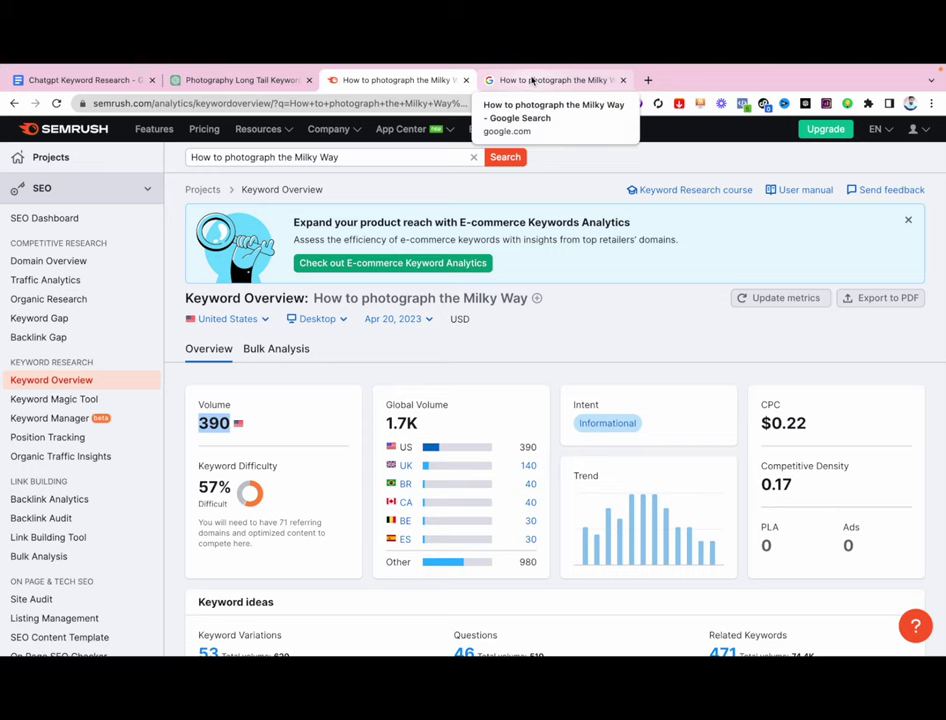
- Review the prompts for LSI keywords and a list of questions in the Chatgpt Keyword Research Google Doc
click(45, 79)
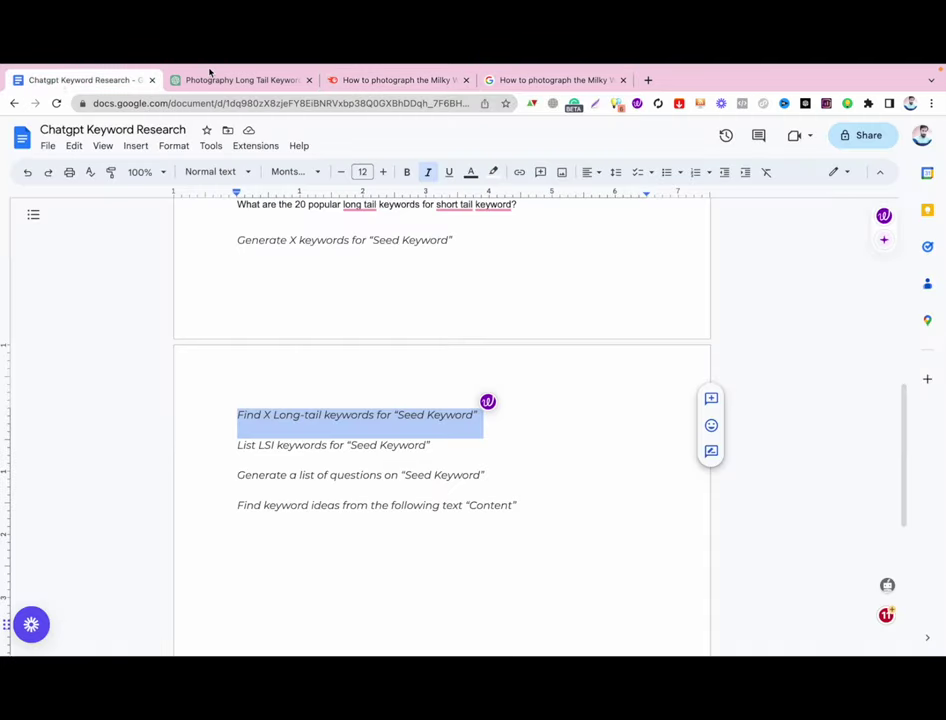
scroll(225, 339, down, 2)
triple_click(264, 368)
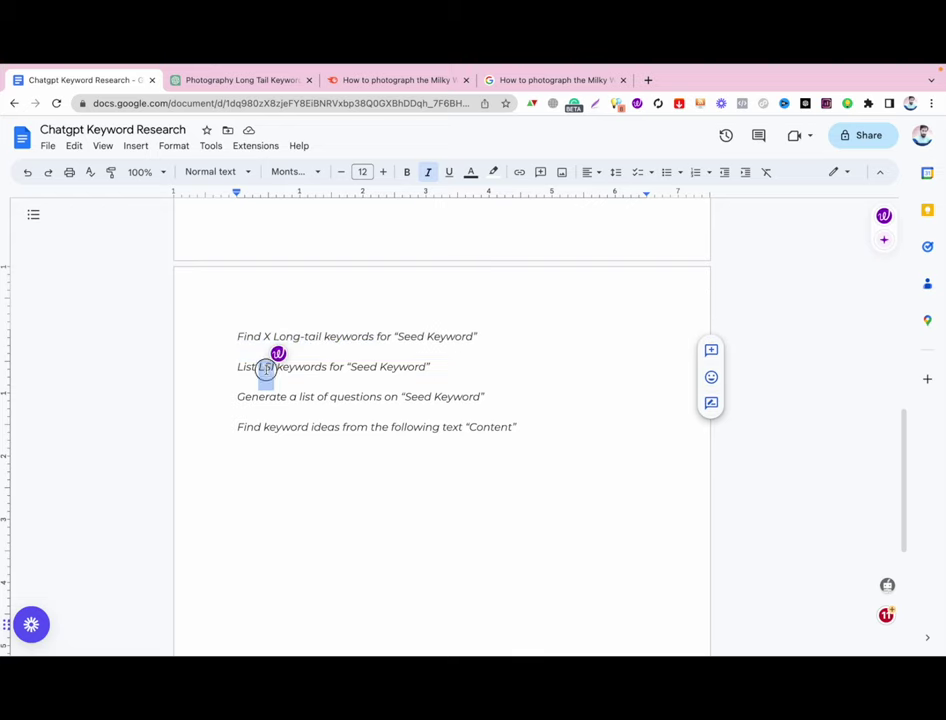
click(265, 368)
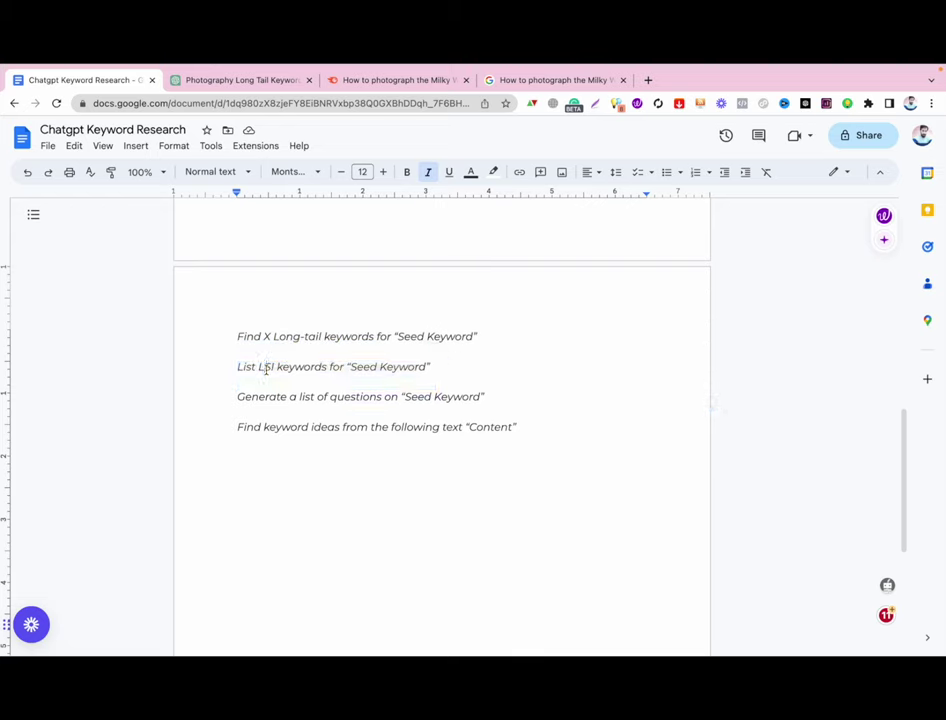
drag(265, 403, 494, 382)
- Switch to the ChatGPT conversation and return to the earlier list of 10 long-tail keywords for generative AI
click(238, 79)
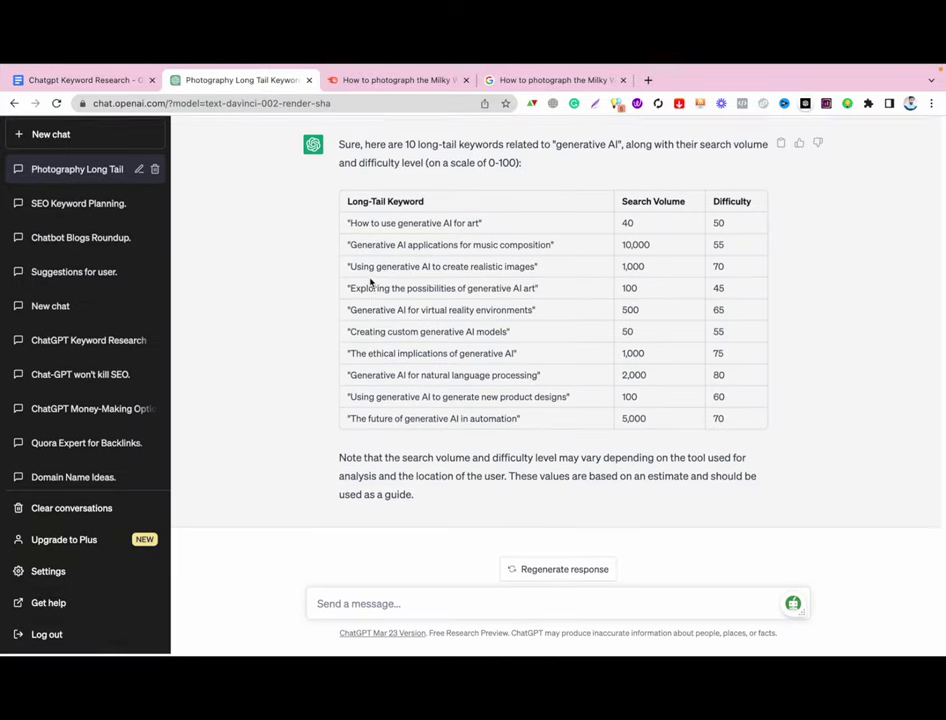
scroll(453, 205, up, 3)
scroll(453, 205, up, 5)
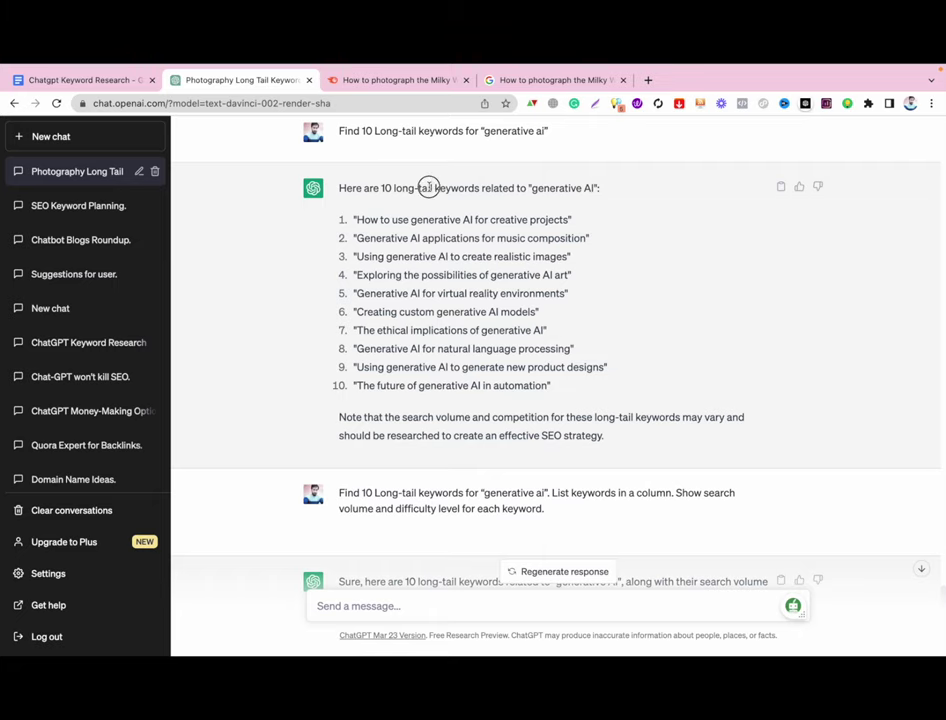
triple_click(428, 187)
key(super+c)
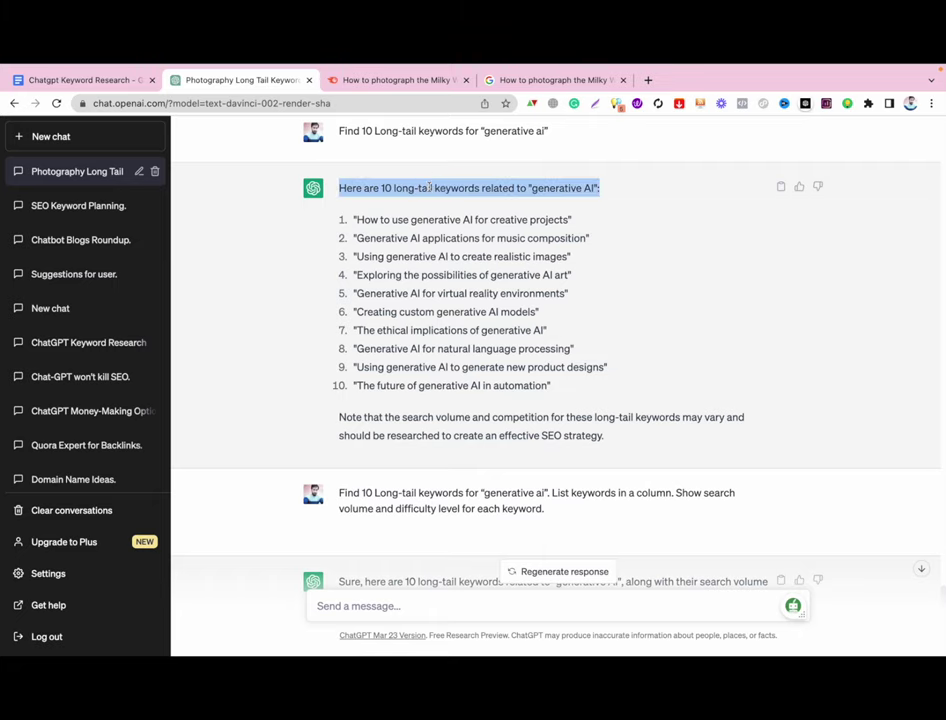
click(396, 598)
key(super+v)
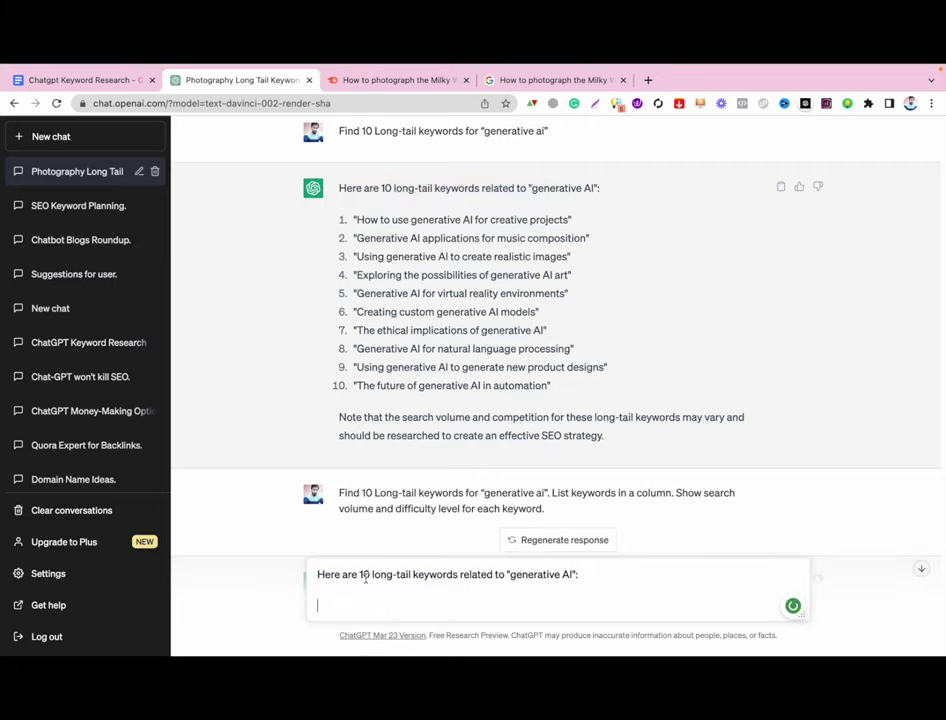
- Copy the earlier prompt Find 10 Long-tail keywords for “generative ai” and put it in the message box in place of the drafted text
scroll(464, 344, up, 5)
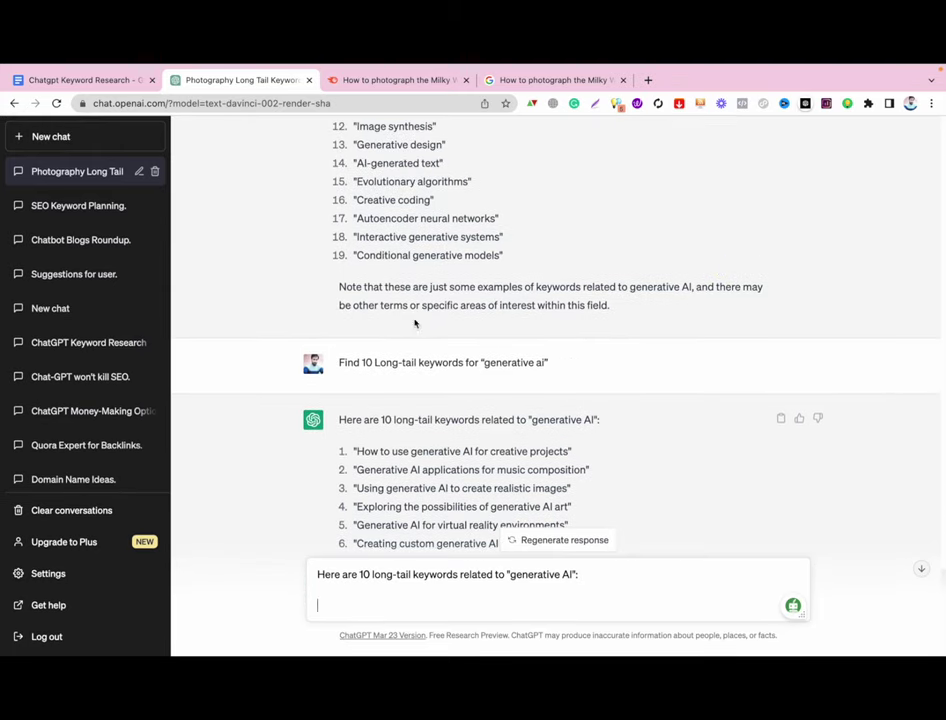
triple_click(402, 362)
key(ctrl+c)
scroll(397, 446, down, 10)
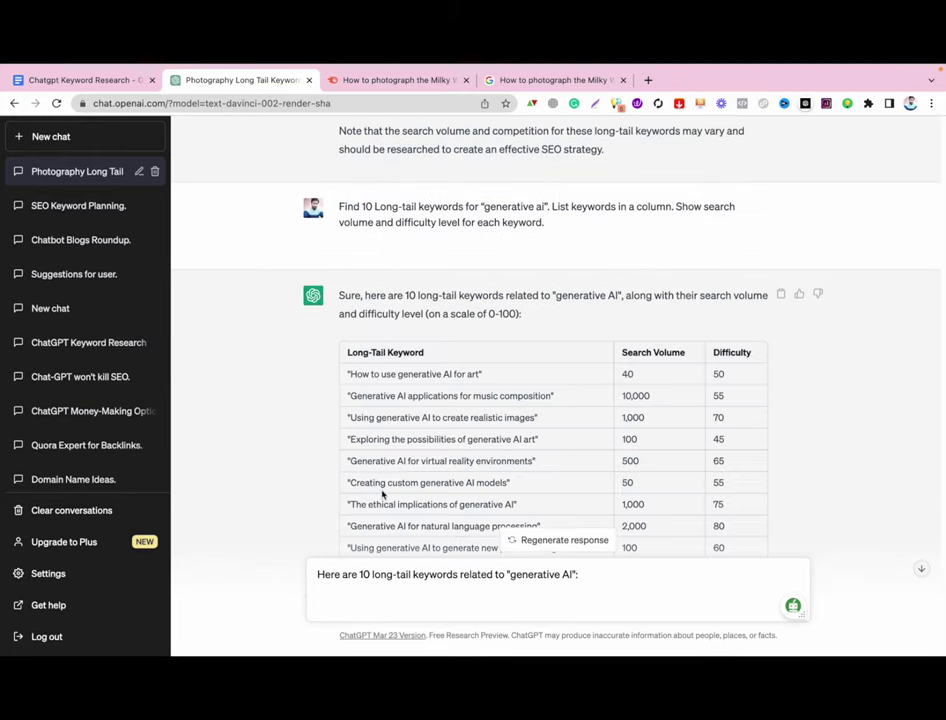
triple_click(369, 577)
key(ctrl+v)
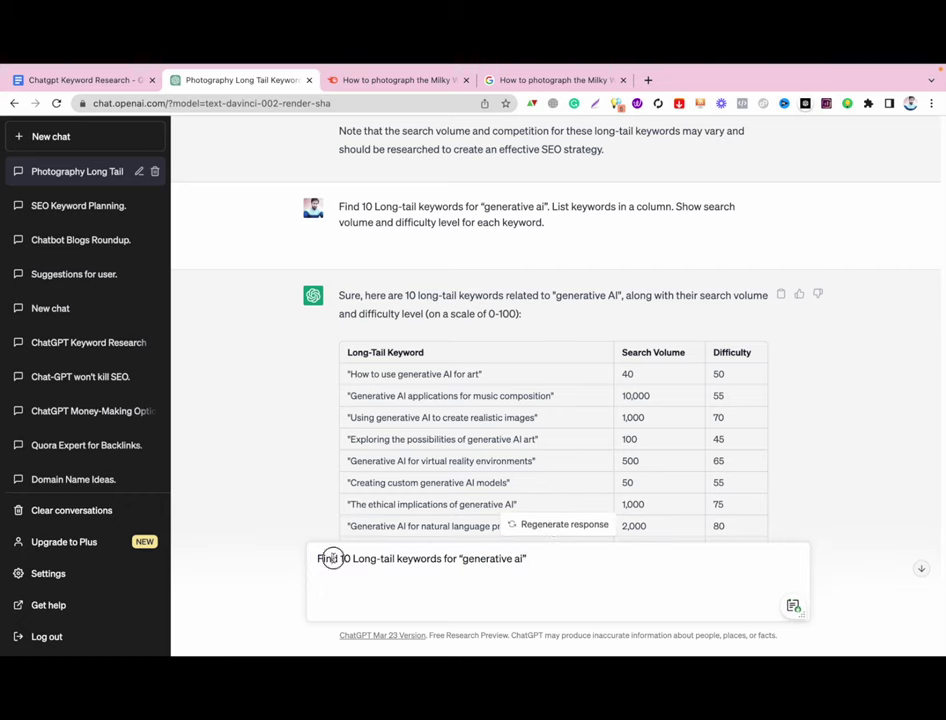
- Reword the prompt to List down 10 FAQs with answer for “generative ai” topic, and send it
mouse_move(333, 558)
mouse_down()
mouse_move(284, 562)
mouse_move(340, 560)
mouse_up()
text(List dow)
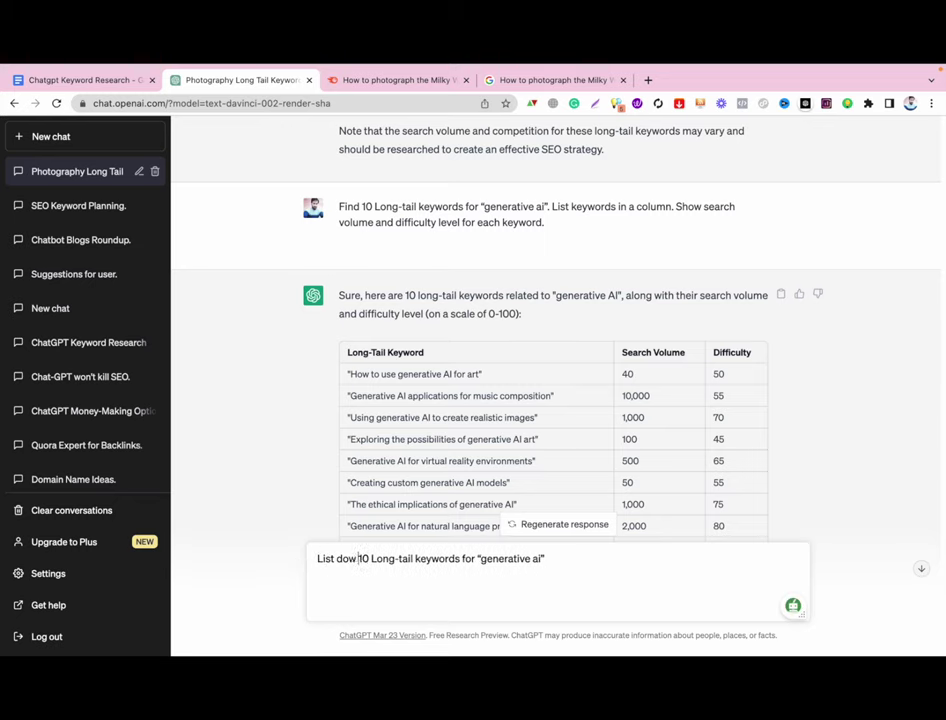
text(n)
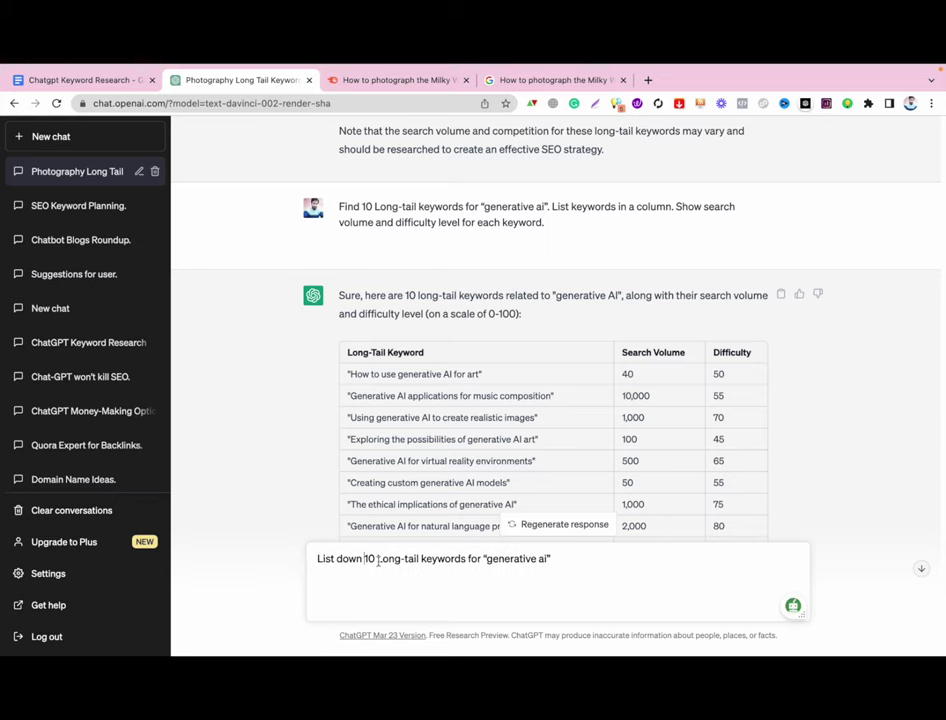
drag(377, 562, 467, 559)
key(BackSpace)
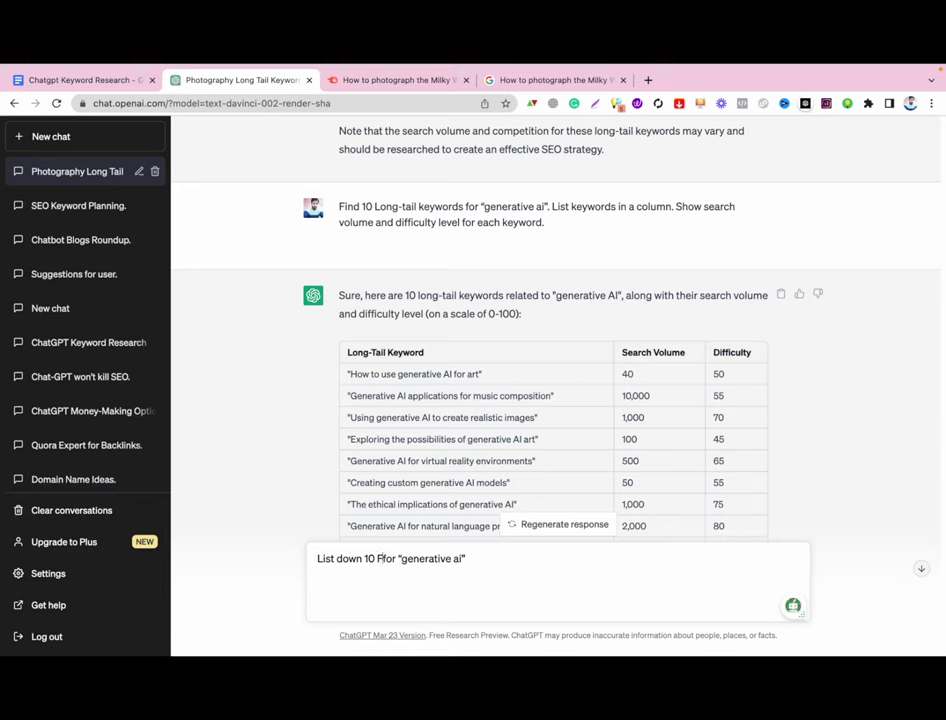
text(FAQs with ans)
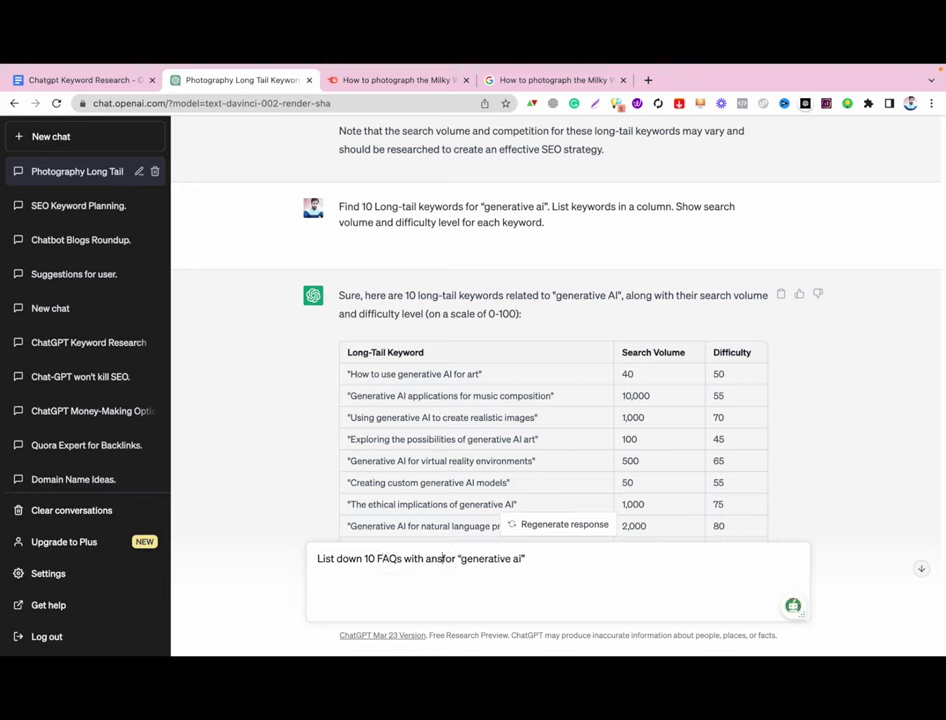
text(wer)
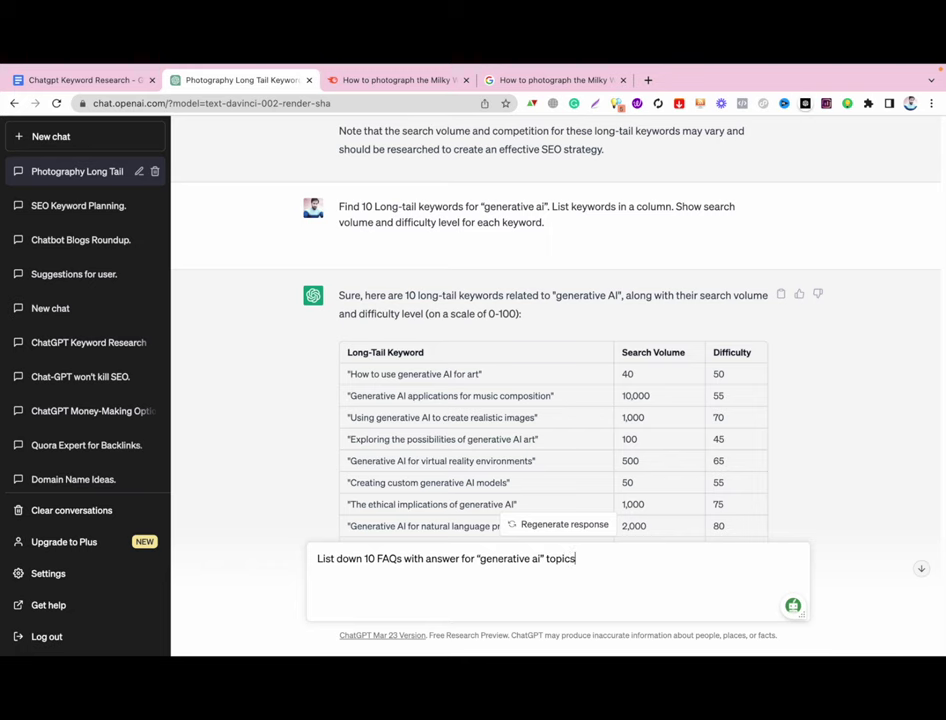
key(Return)
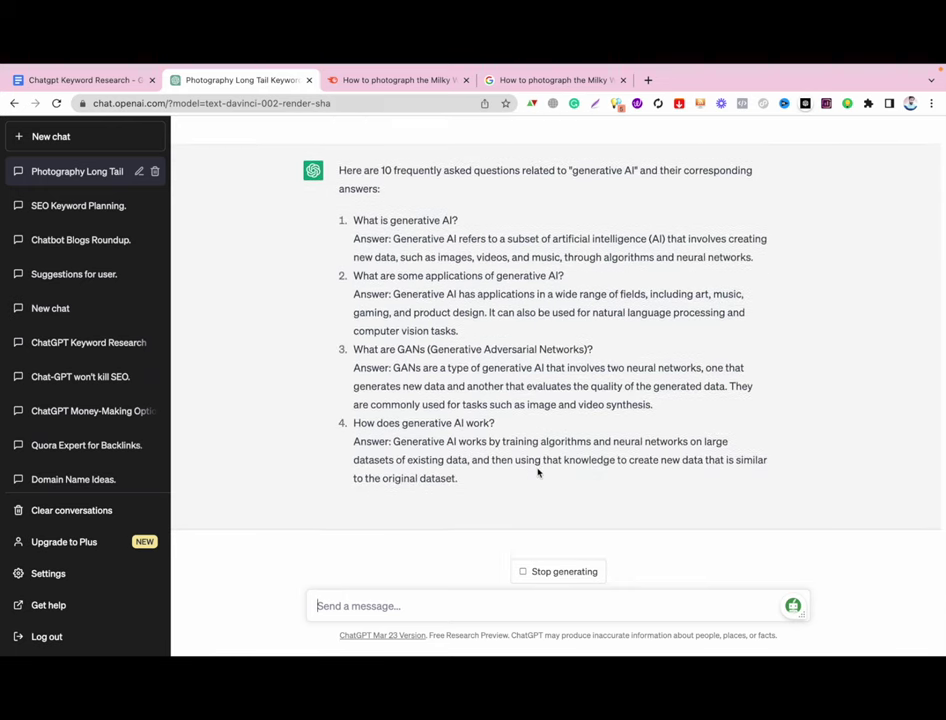
scroll(547, 428, up, 20)
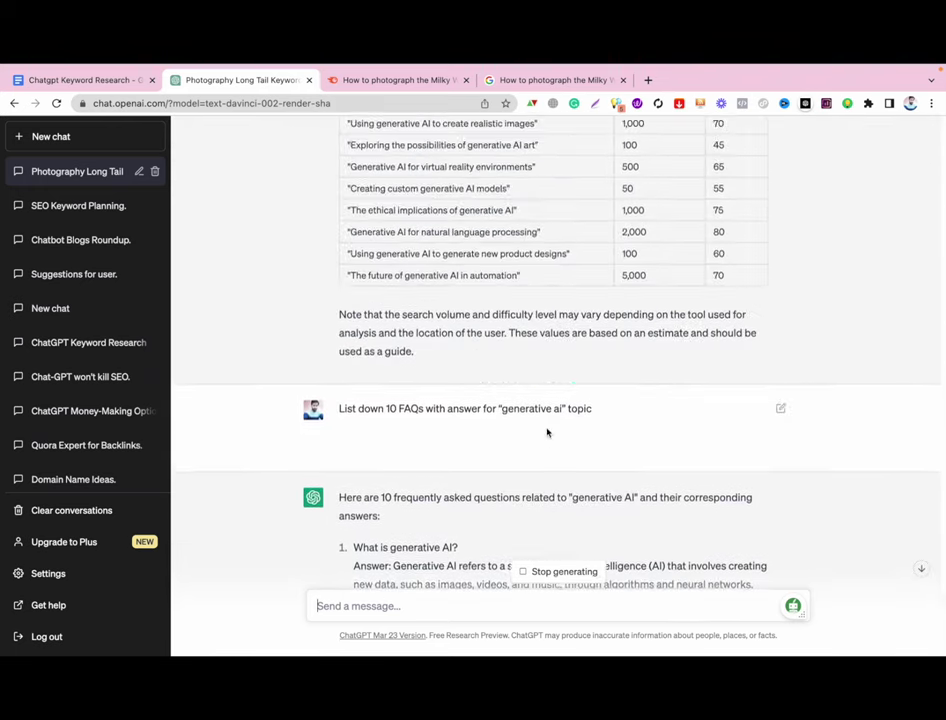
scroll(547, 432, down, 20)
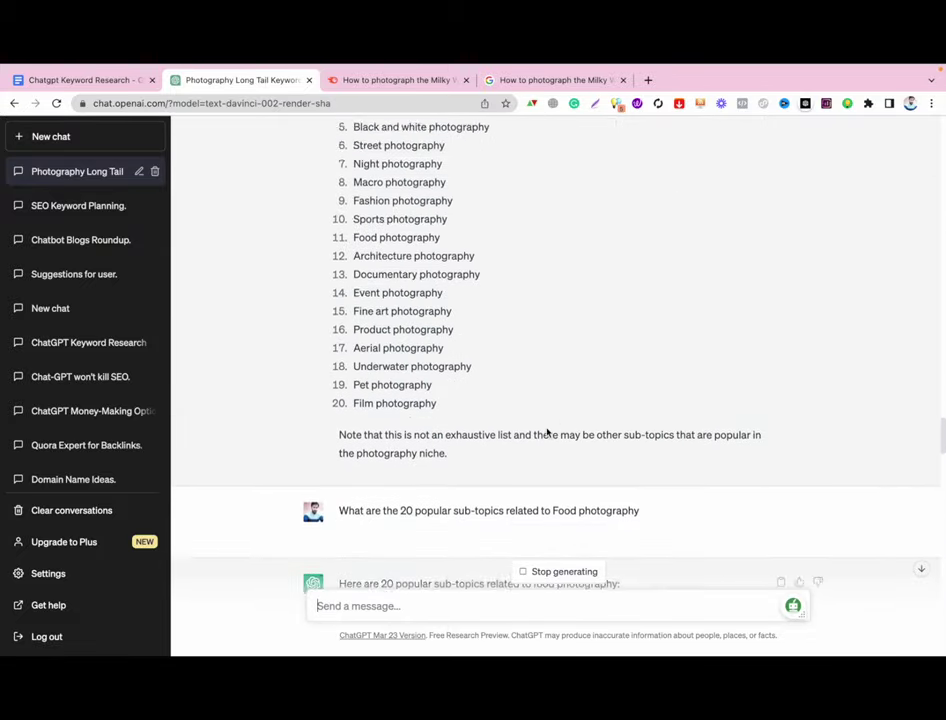
click(430, 607)
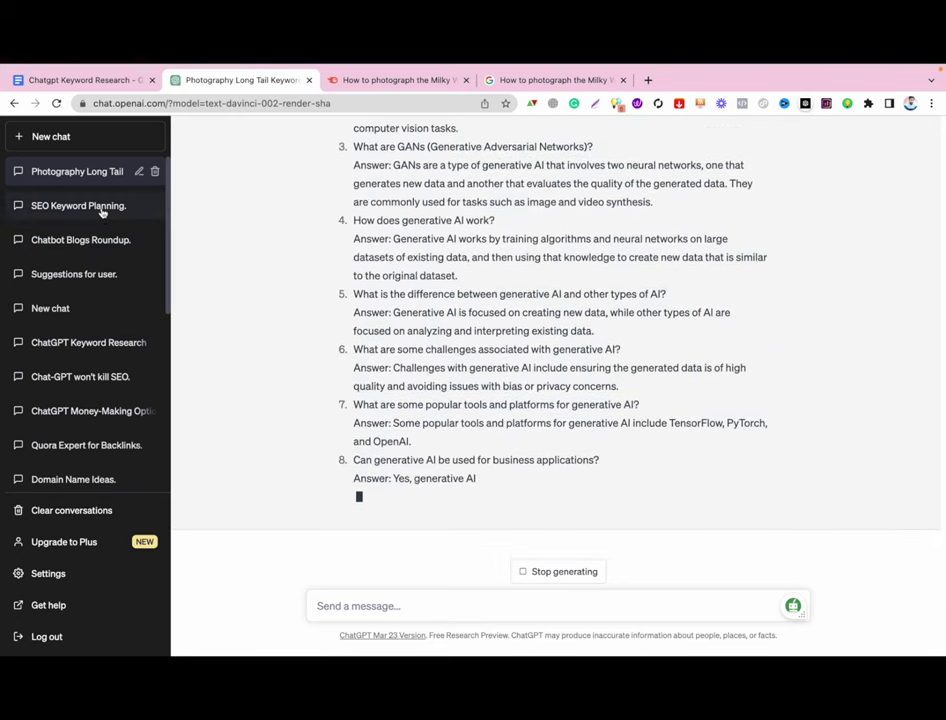
- Open the SEO Keyword Planning chat and review its market research specialist prompts and the keyword cluster tables for content SEO plans
click(101, 208)
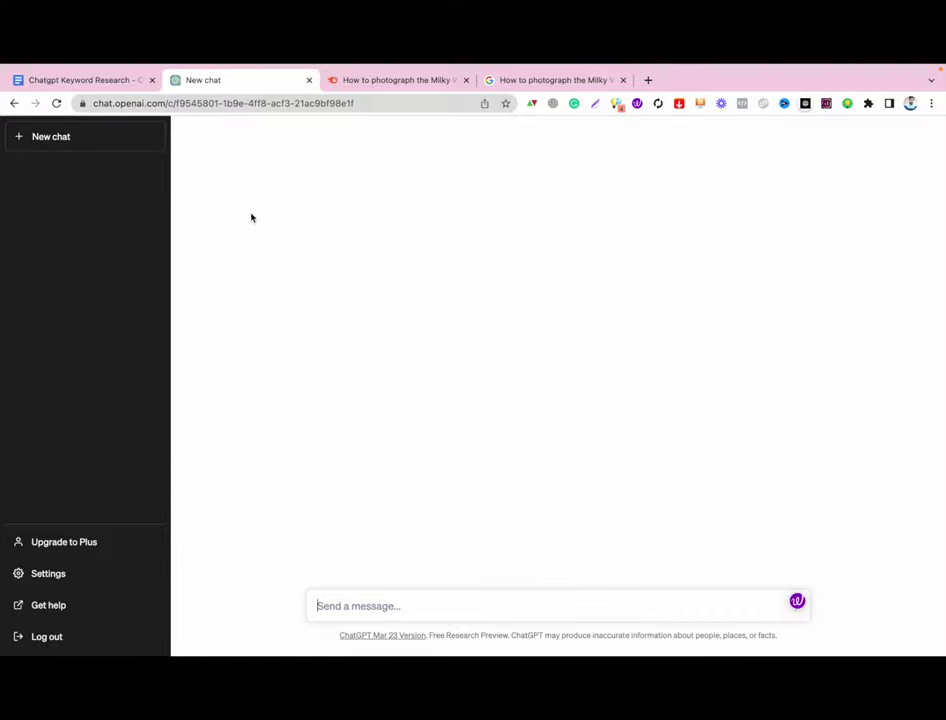
scroll(268, 290, up, 10)
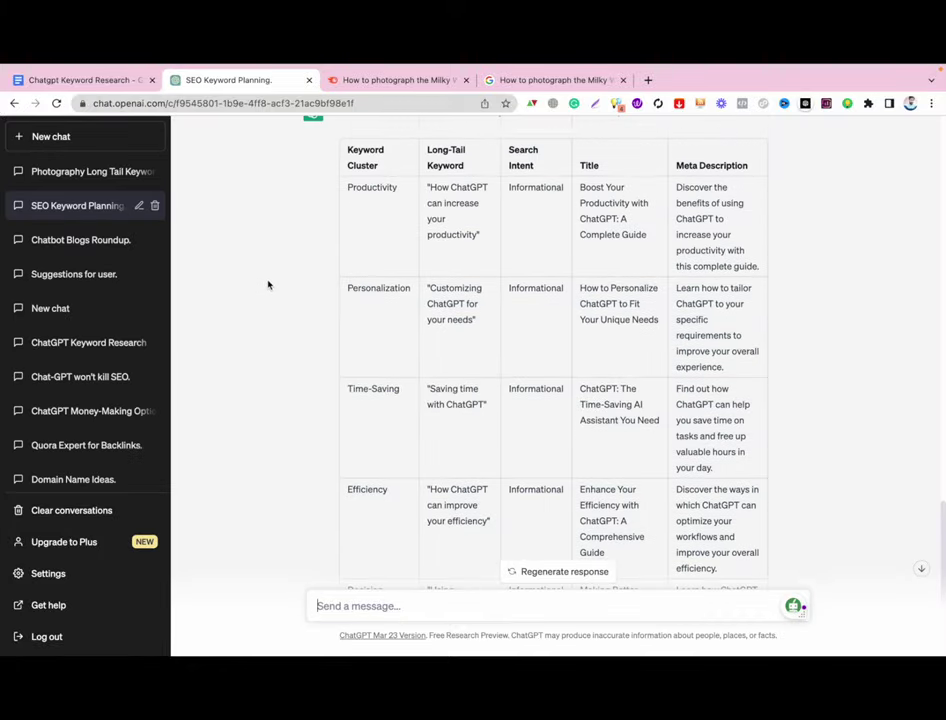
scroll(268, 310, up, 8)
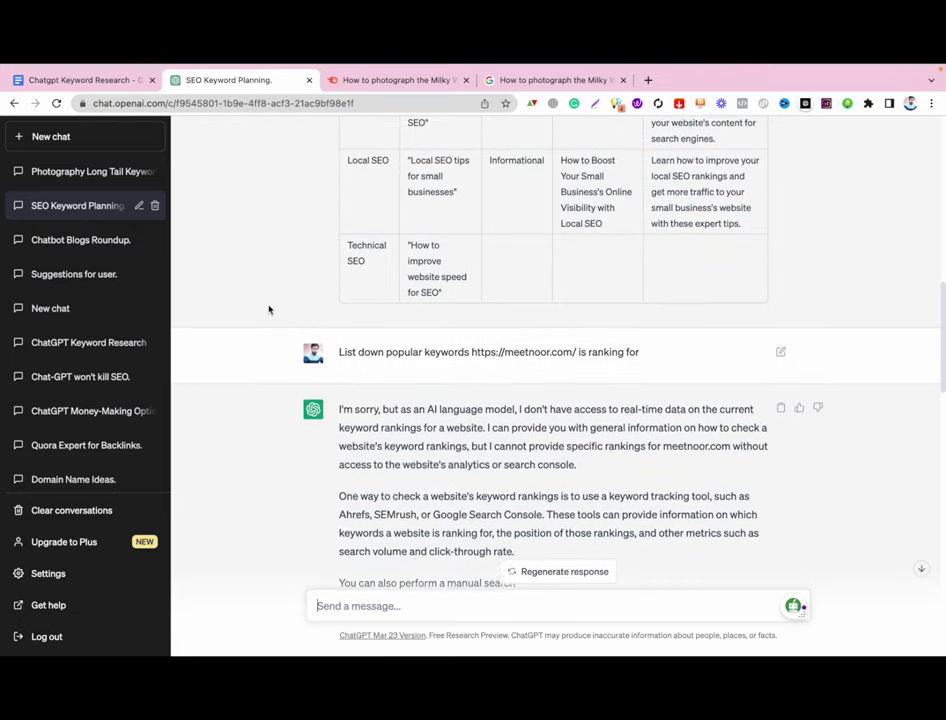
scroll(268, 310, down, 5)
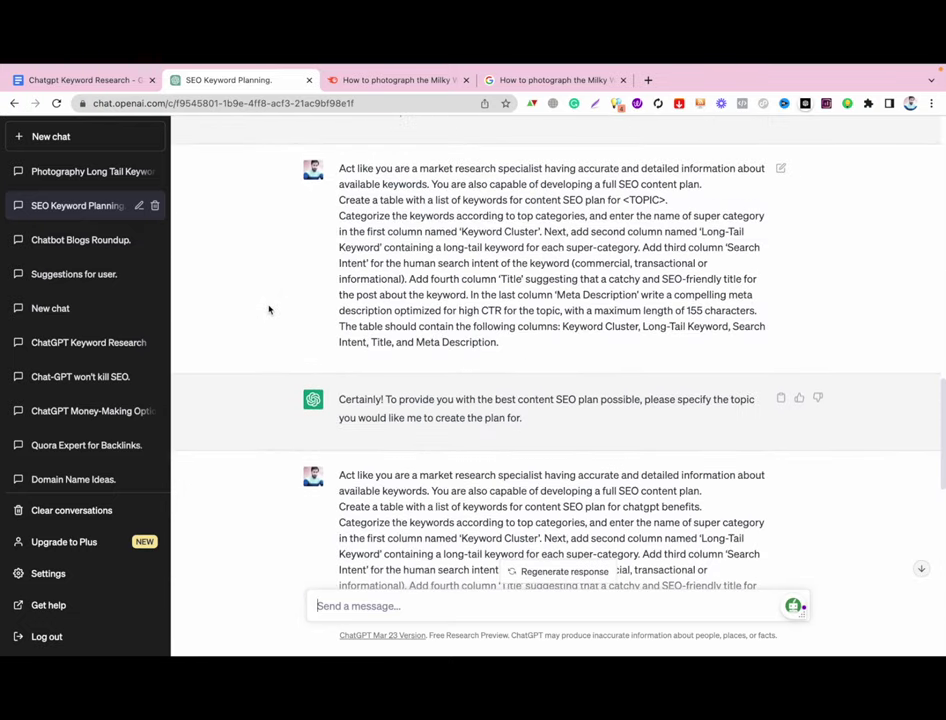
scroll(268, 310, up, 15)
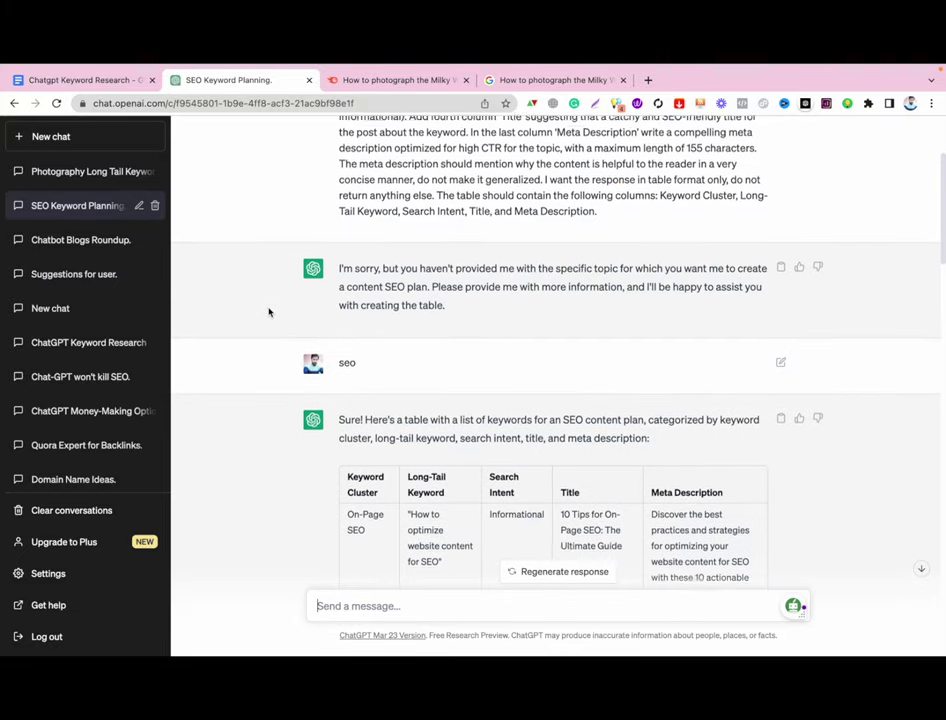
scroll(268, 312, up, 3)
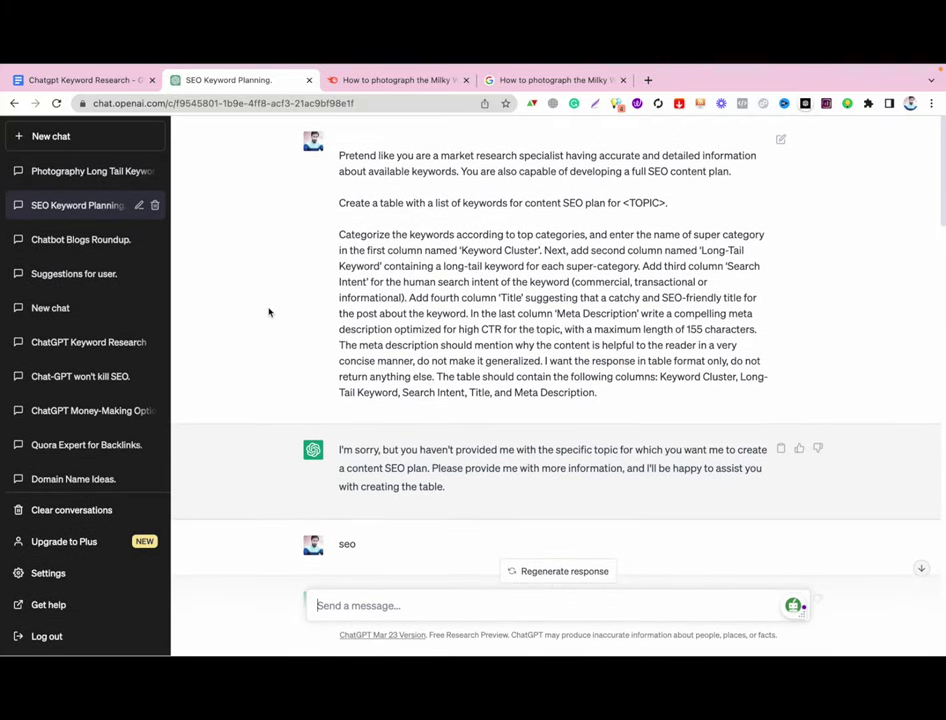
scroll(268, 312, down, 10)
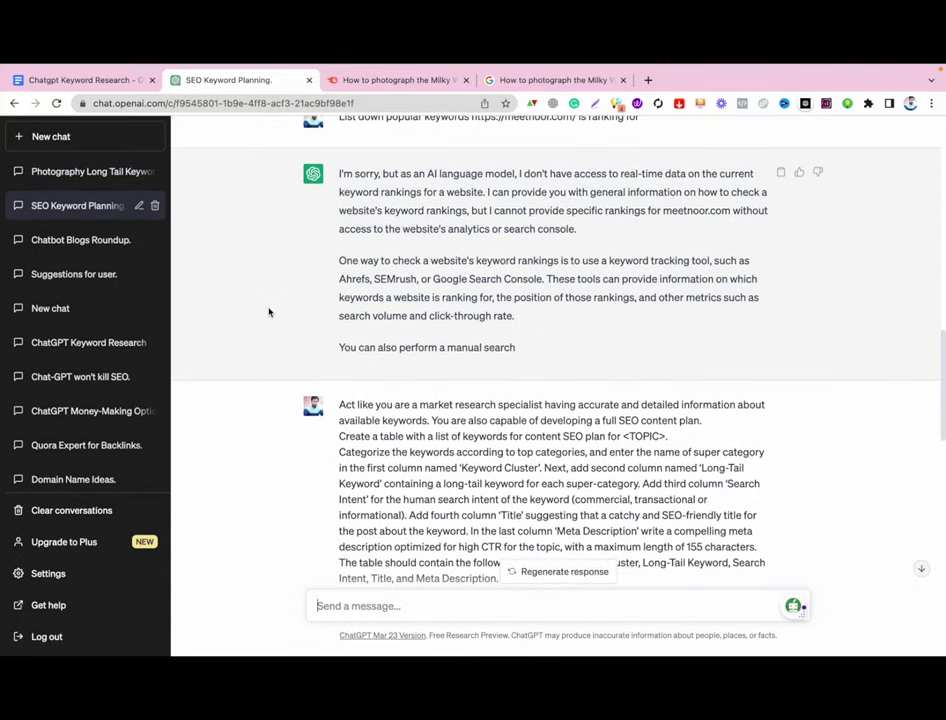
scroll(268, 312, up, 1)
scroll(268, 312, down, 4)
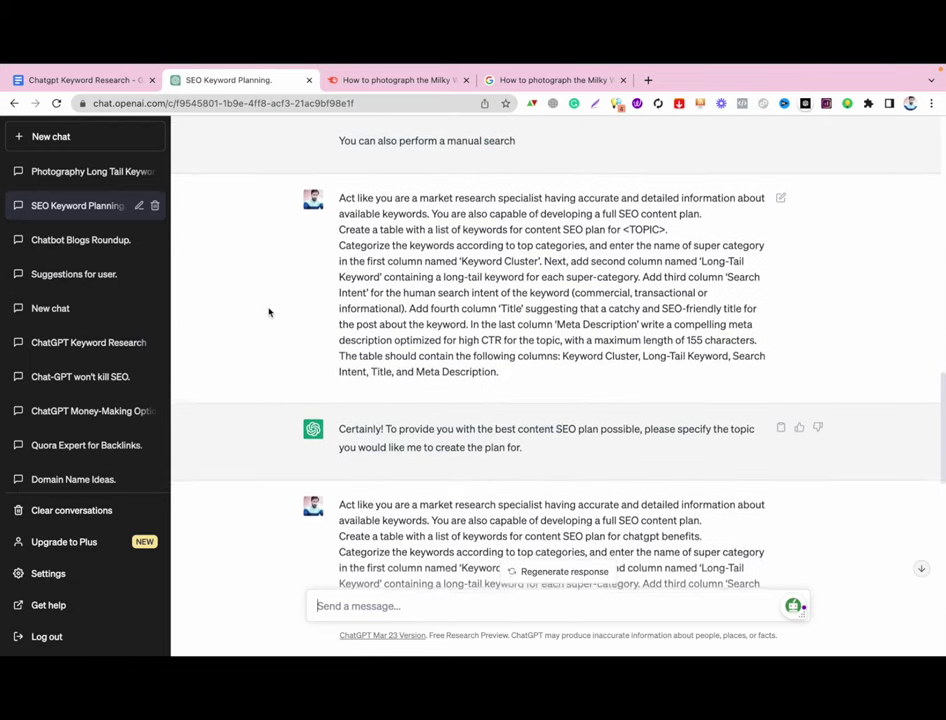
scroll(269, 312, down, 5)
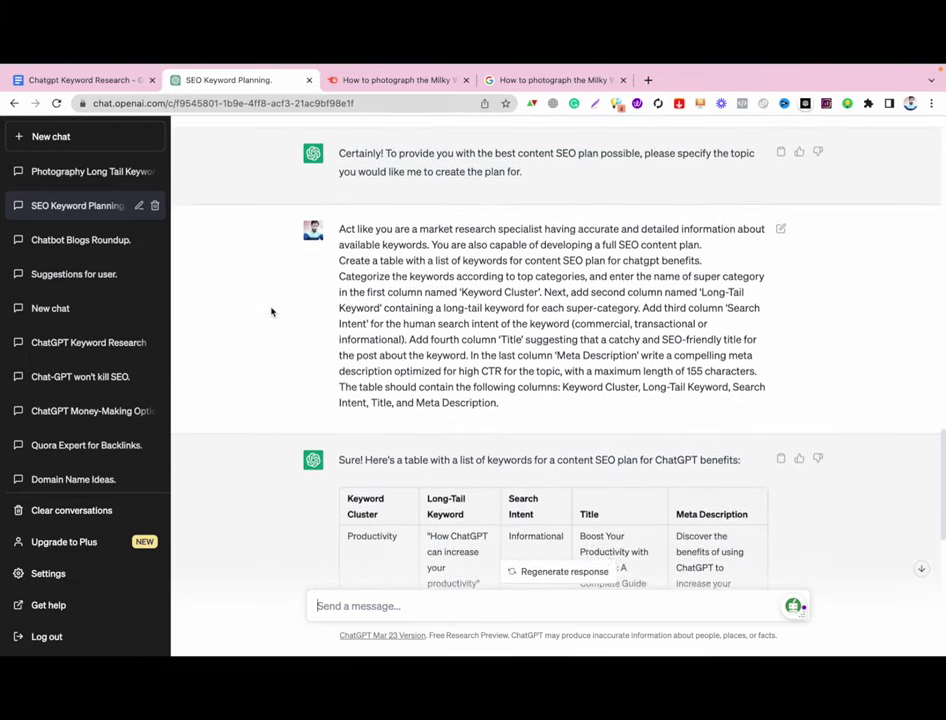
scroll(271, 312, down, 10)
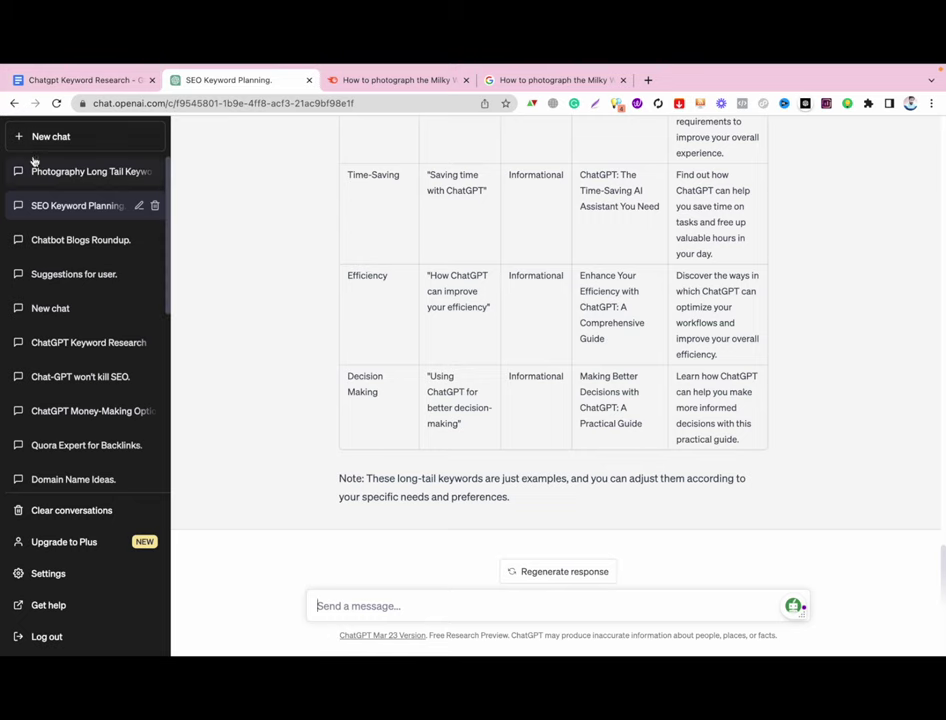
- Send ChatGPT the prompt Provide me list of top 10 blogs working in generative ai niche
click(367, 598)
text(List dow)
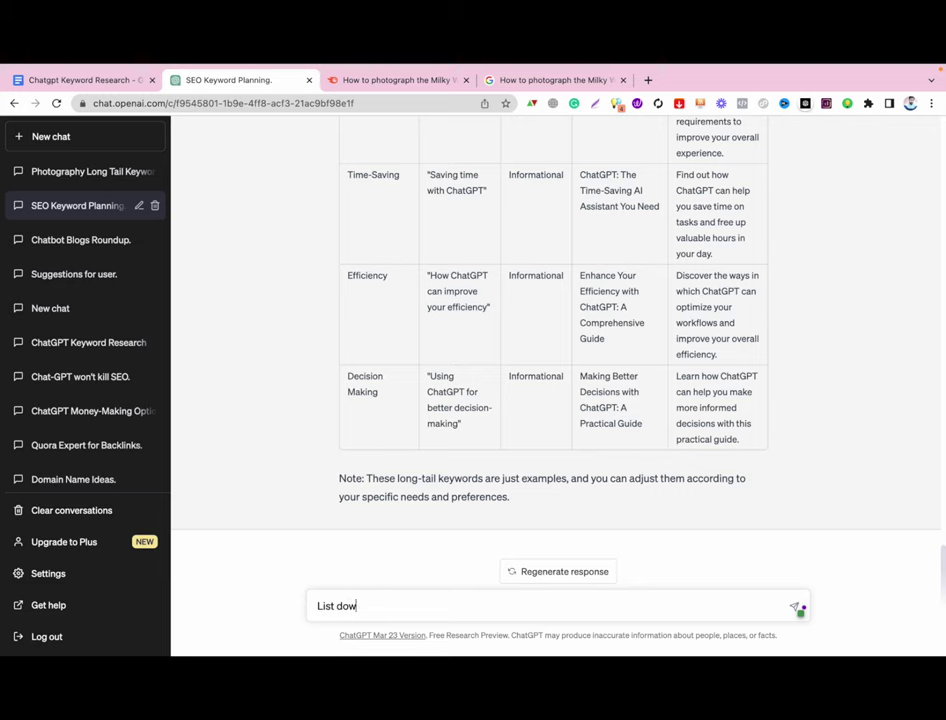
key(BackSpace)
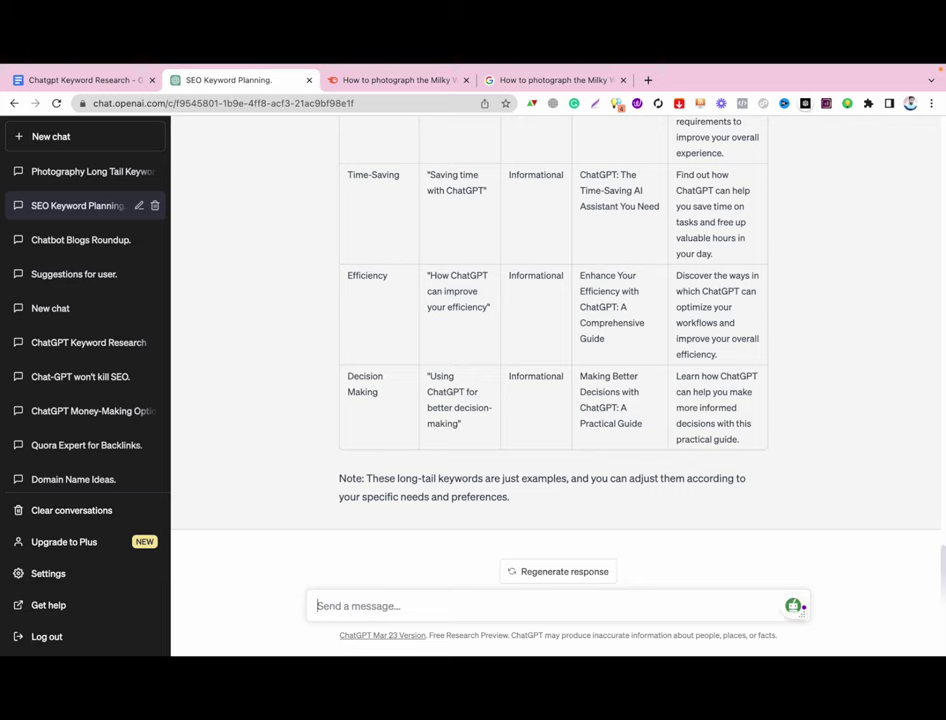
text(Provide me list of top 10 blogs working in generative ai niche)
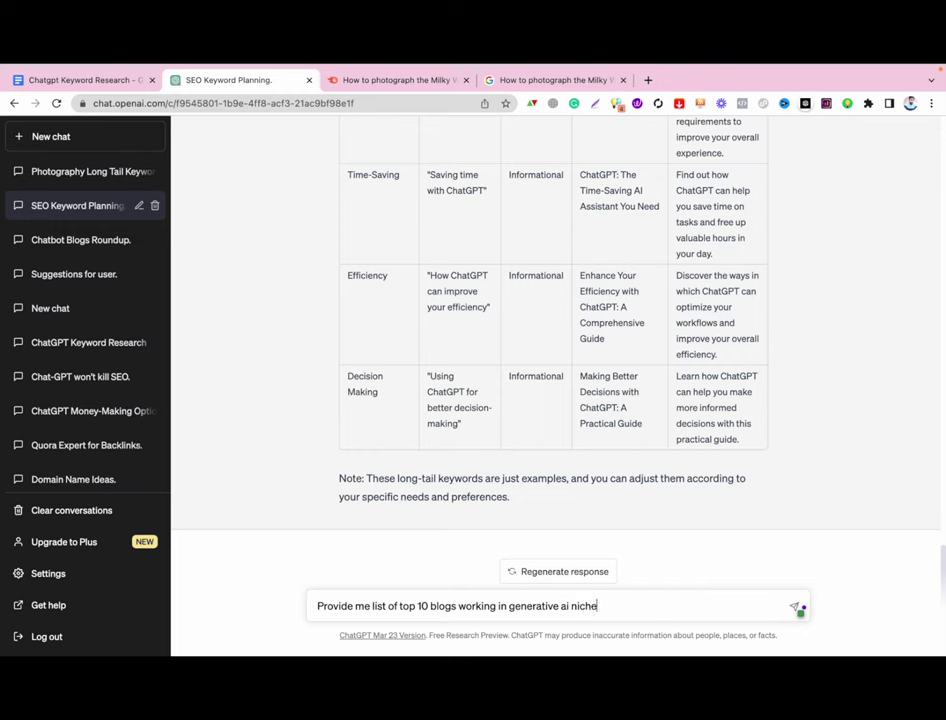
key(Return)
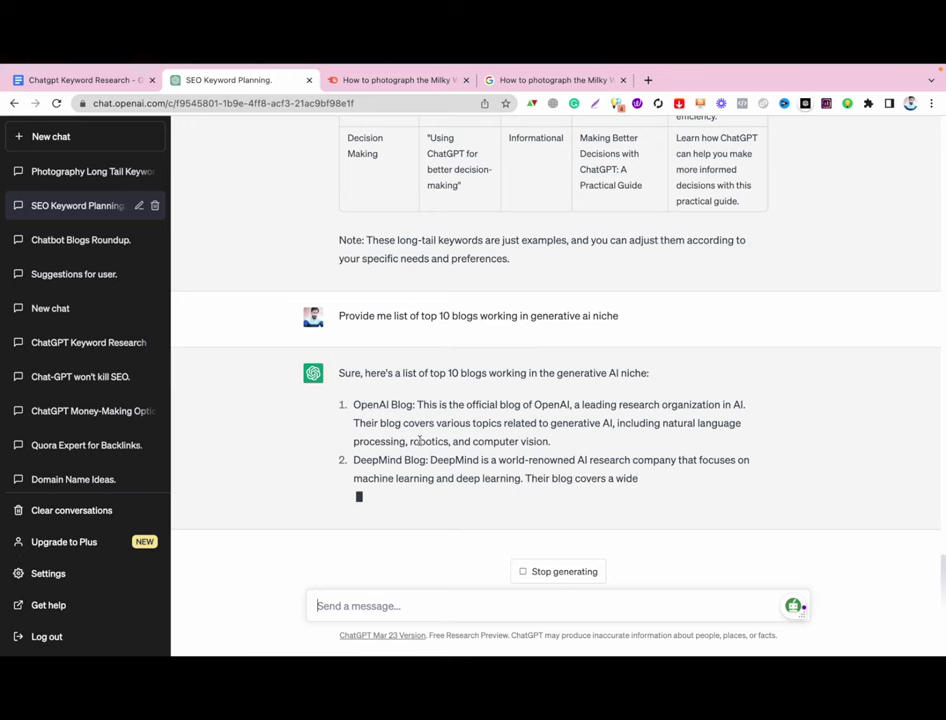
- Send ChatGPT the prompt List down the popular categories above blogs using
click(368, 604)
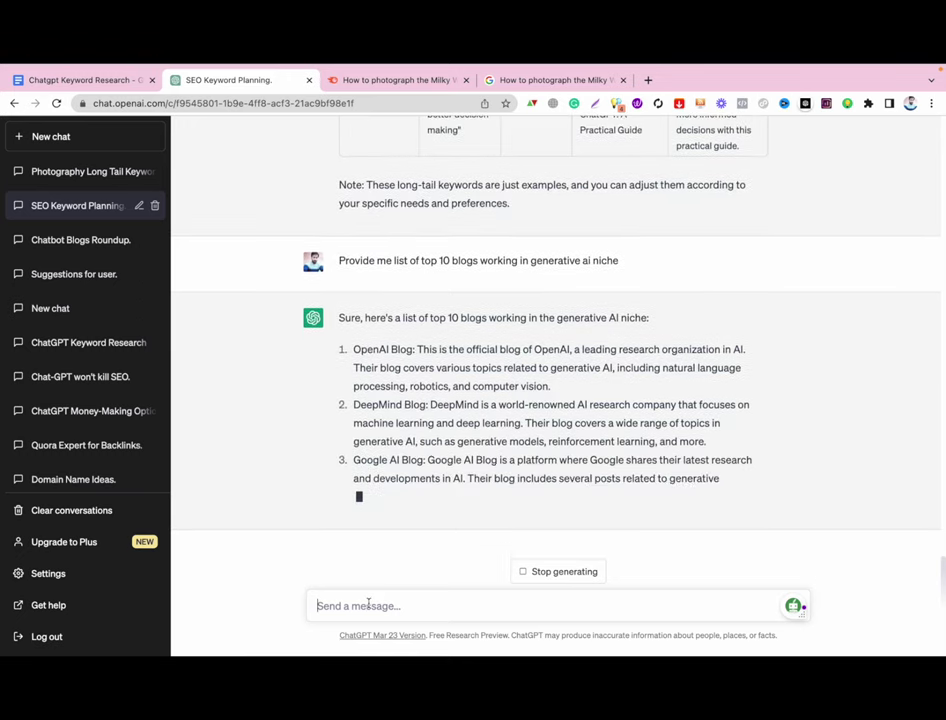
text(List down the )
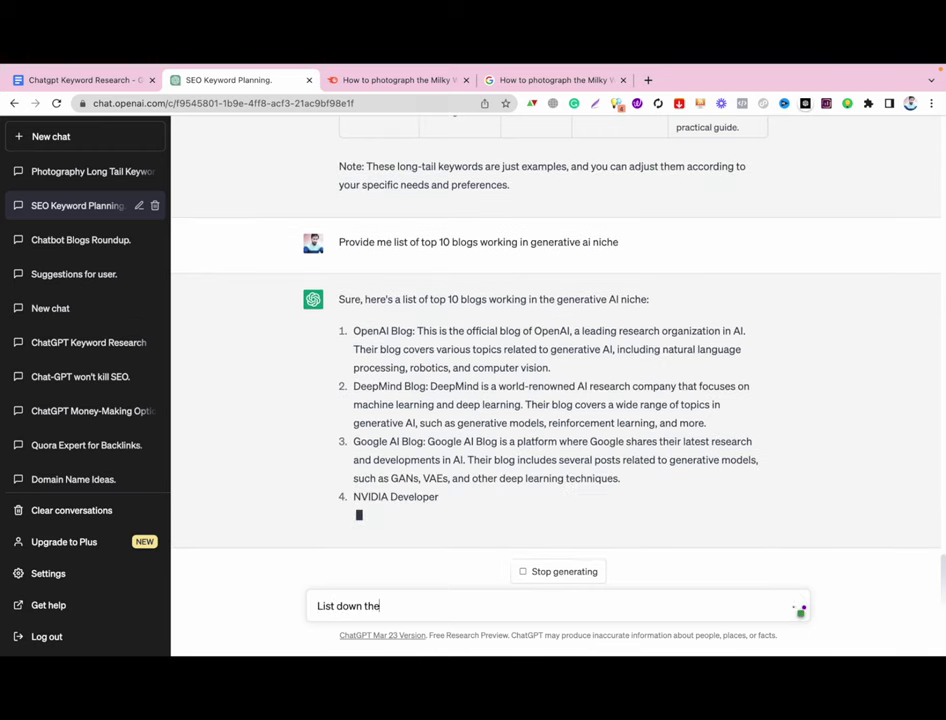
text(popular)
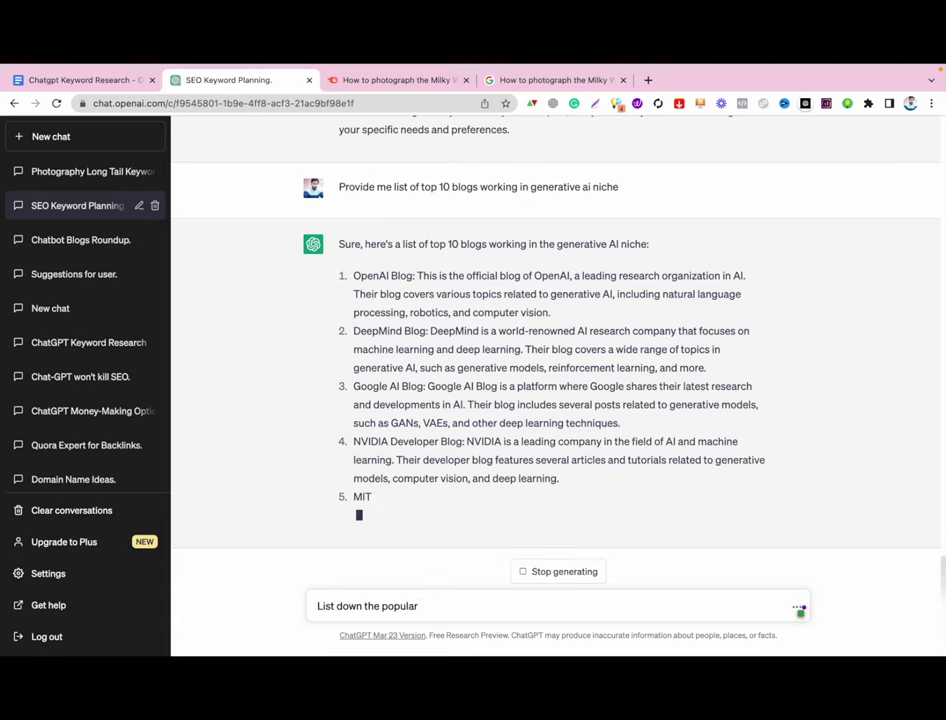
text( categories th)
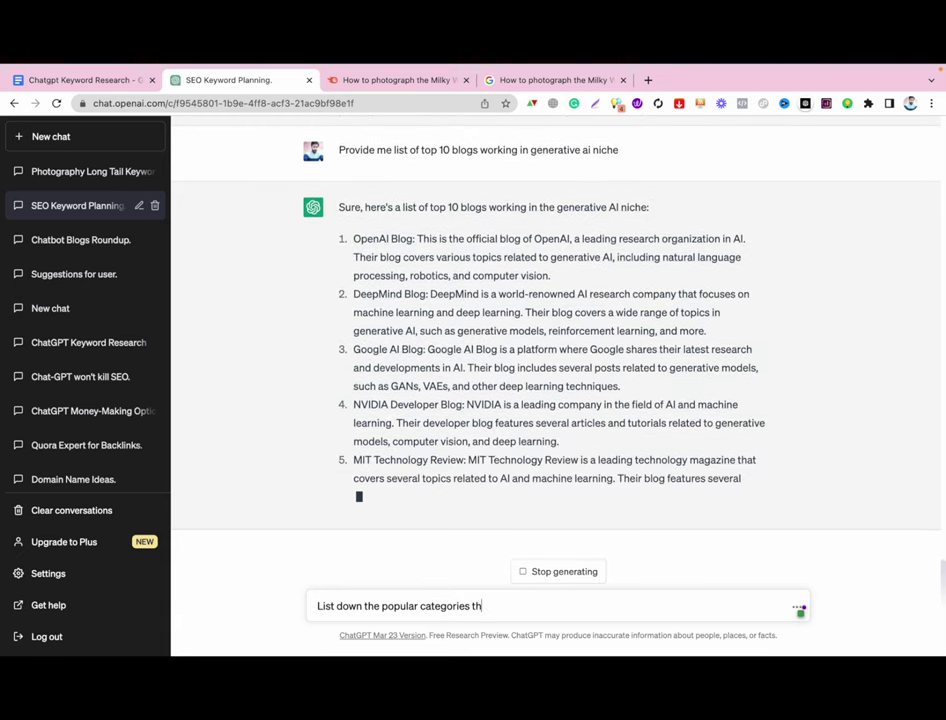
key(BackSpace)
key(BackSpace)
text(avod)
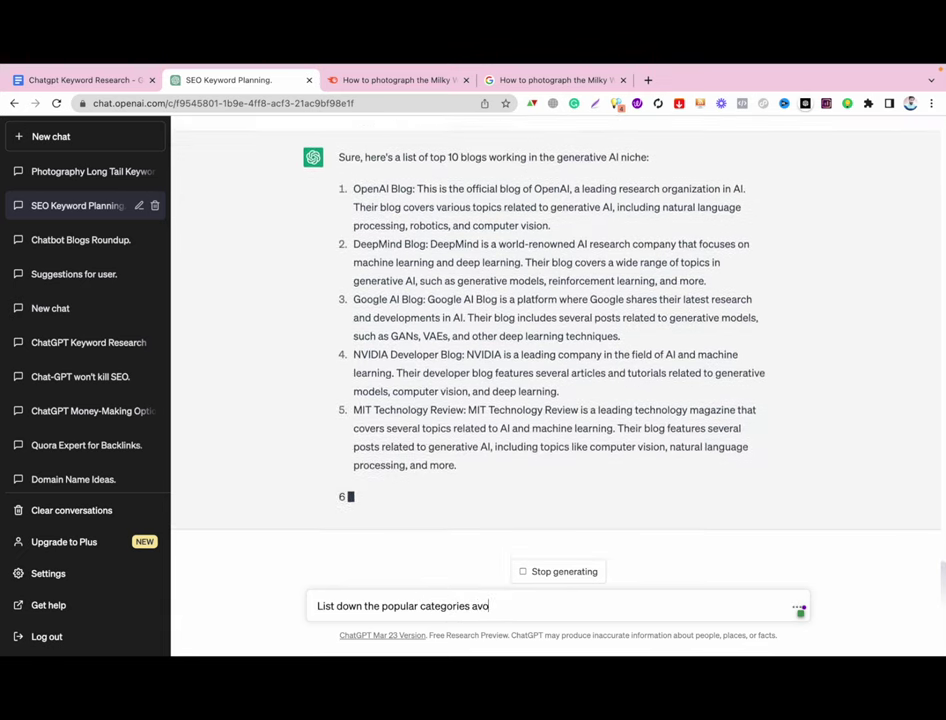
key(BackSpace)
key(BackSpace)
text(bove)
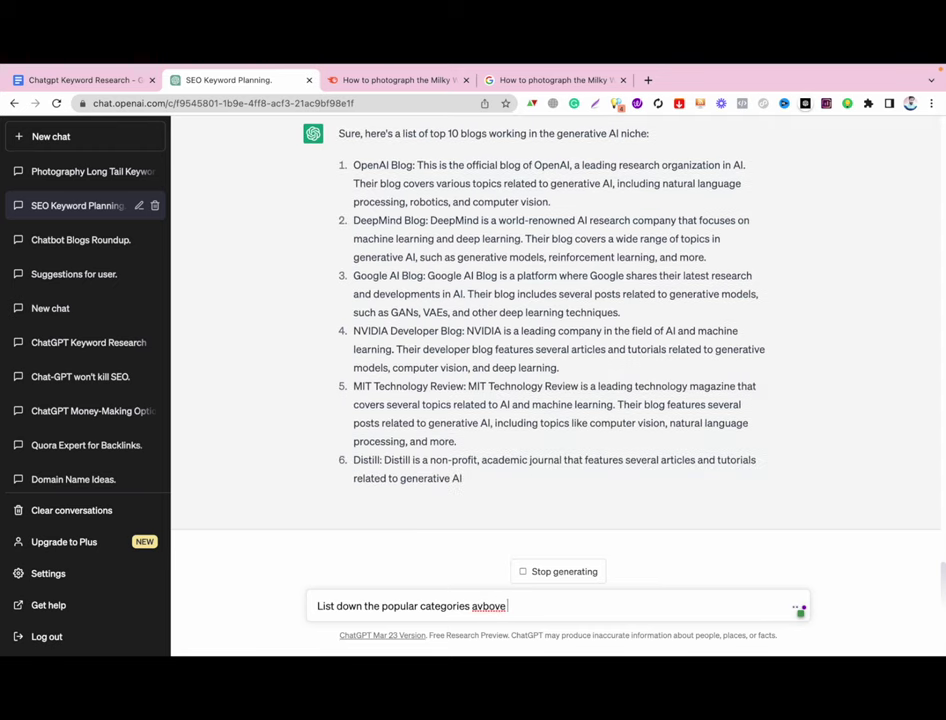
key(BackSpace)
key(BackSpace)
key(BackSpace)
text(ove blogs )
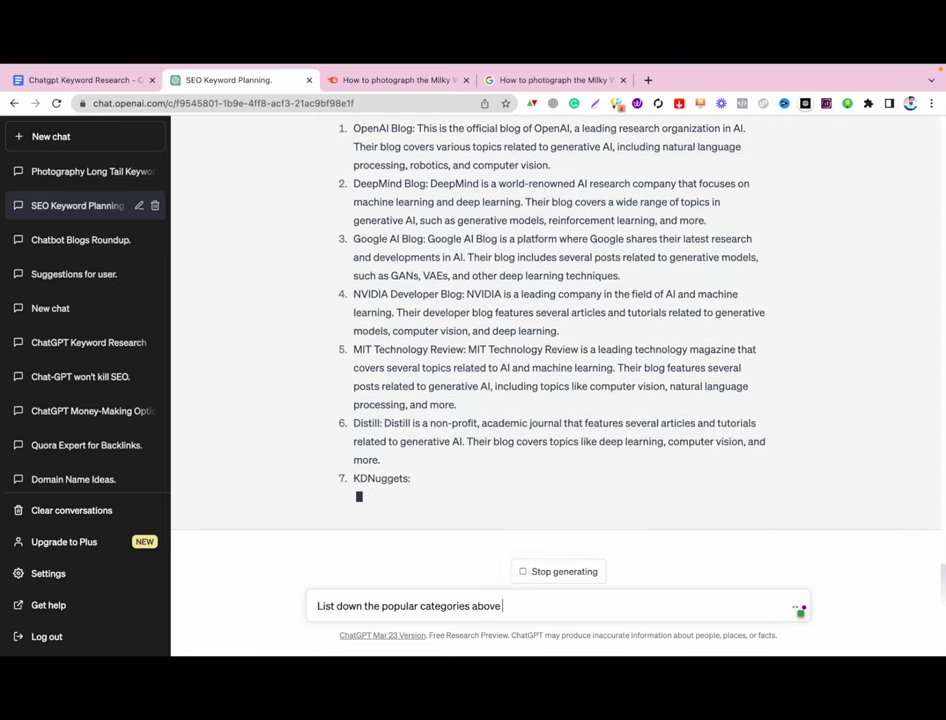
text(ranking)
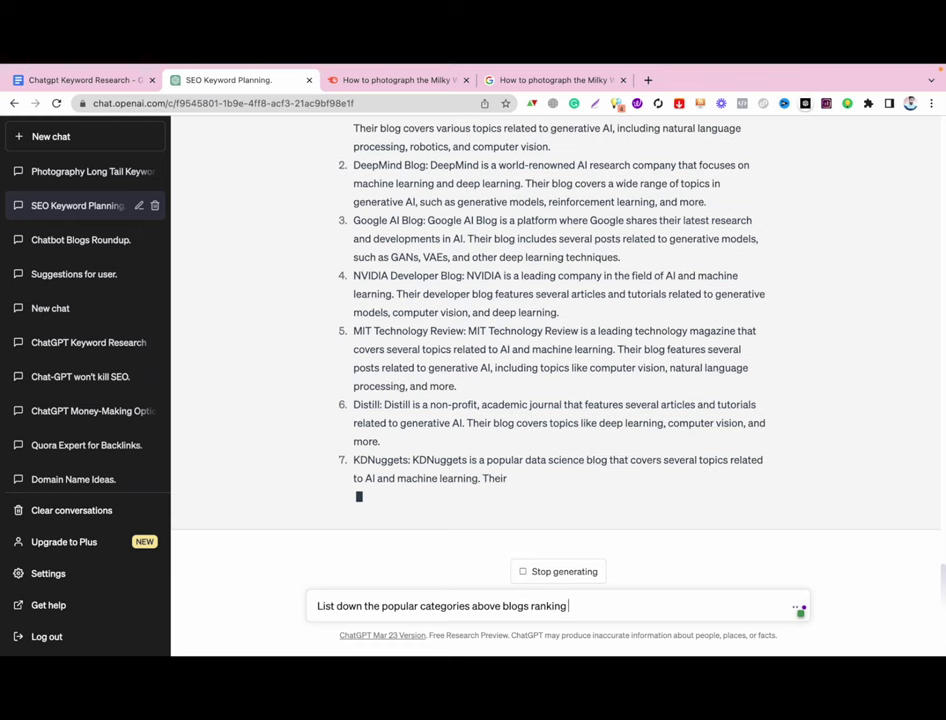
key(BackSpace)
key(BackSpace)
key(BackSpace)
key(BackSpace)
key(BackSpace)
key(BackSpace)
key(BackSpace)
text(using)
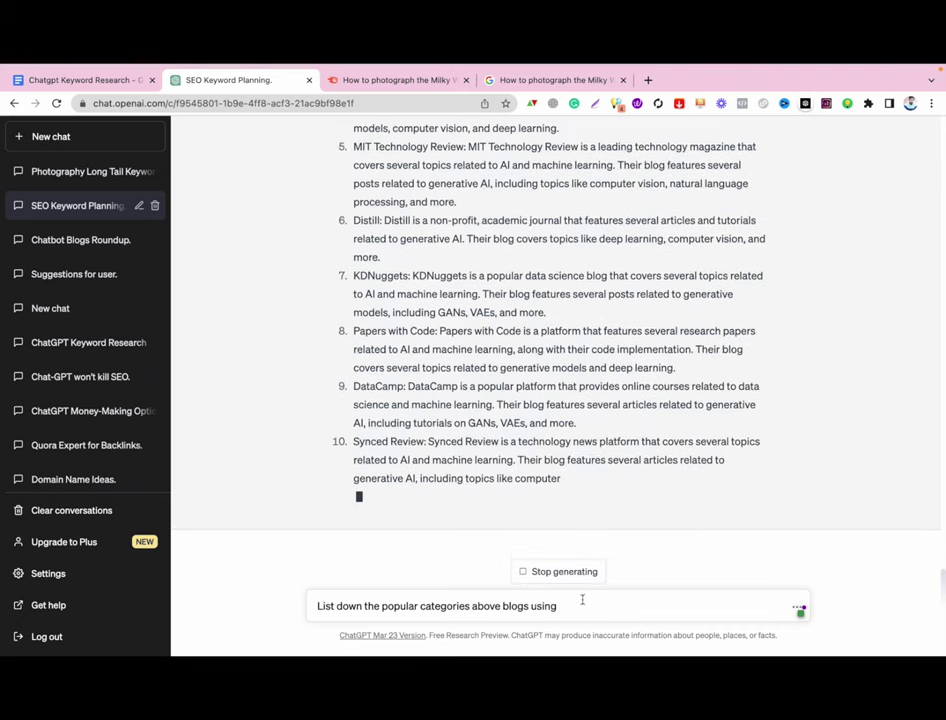
key(Return)
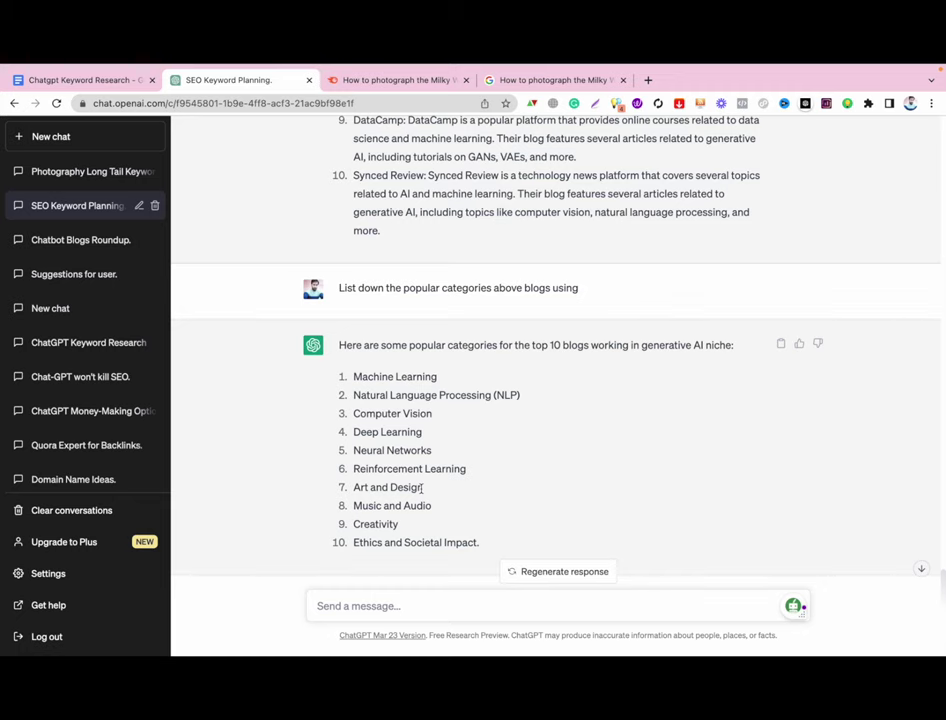
- Review the popular categories ChatGPT lists for the generative AI blogs, including Computer Vision
triple_click(382, 417)
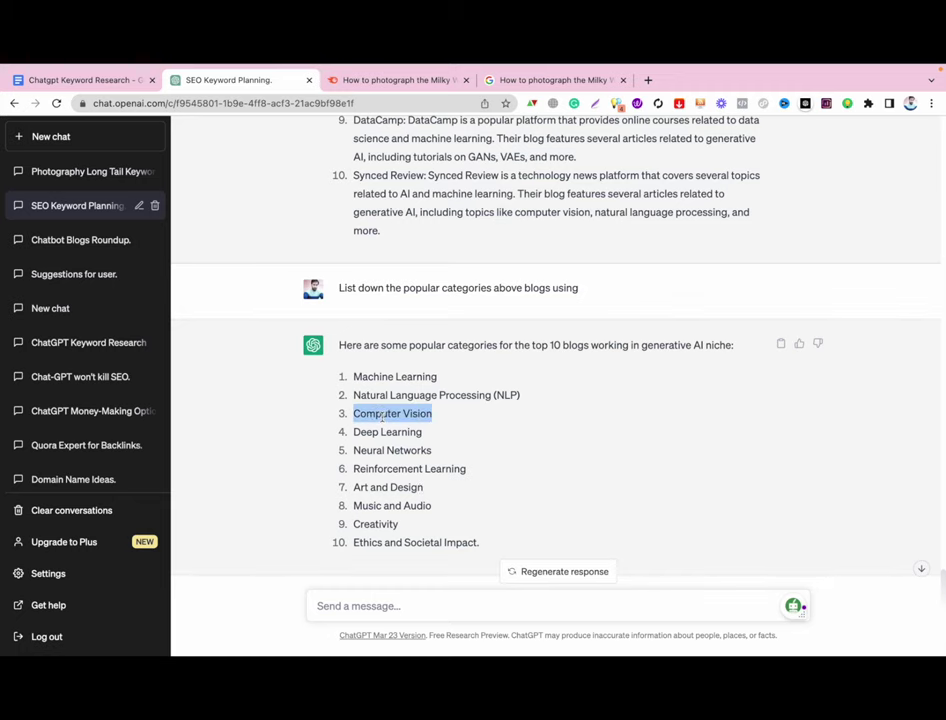
click(387, 598)
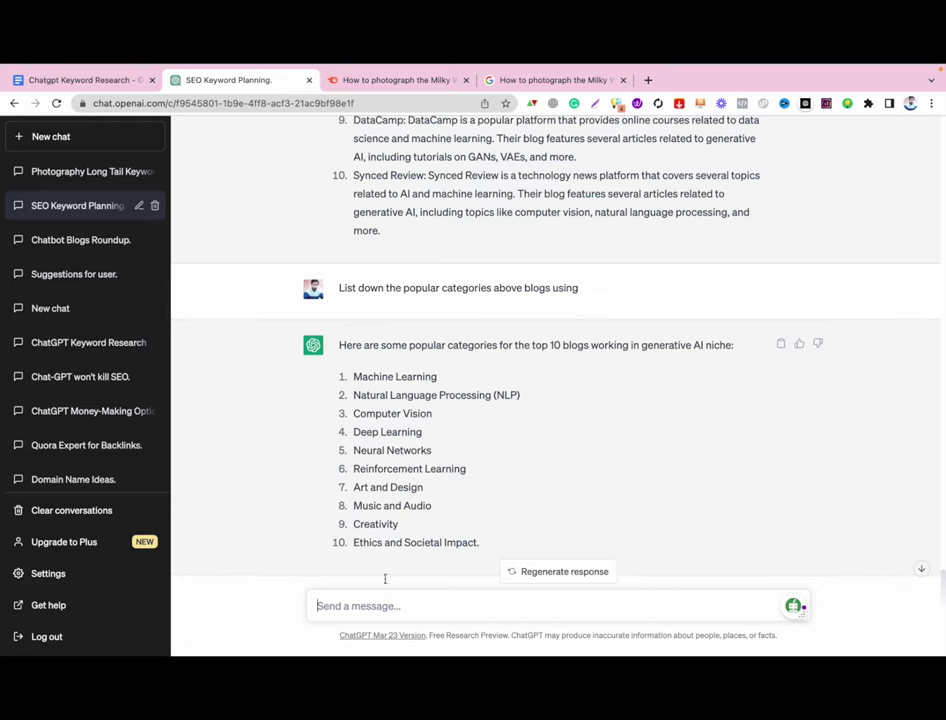
scroll(401, 380, up, 2)
scroll(401, 395, down, 3)
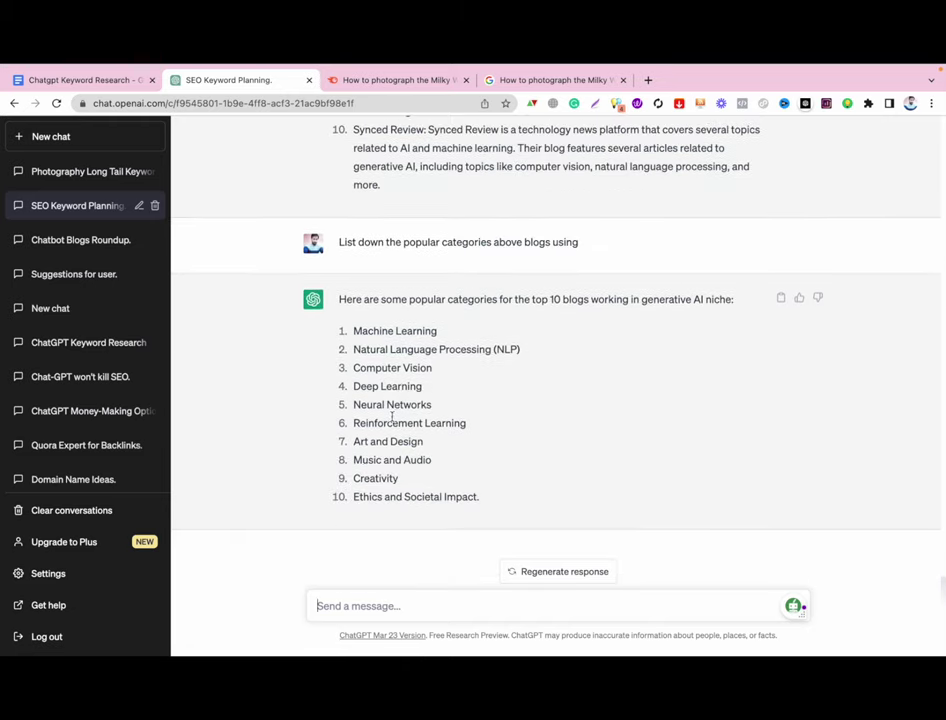
- Open the Capture the Atlas article from the Google Milky Way results and copy its text from the ISO section through the white balance section
click(586, 84)
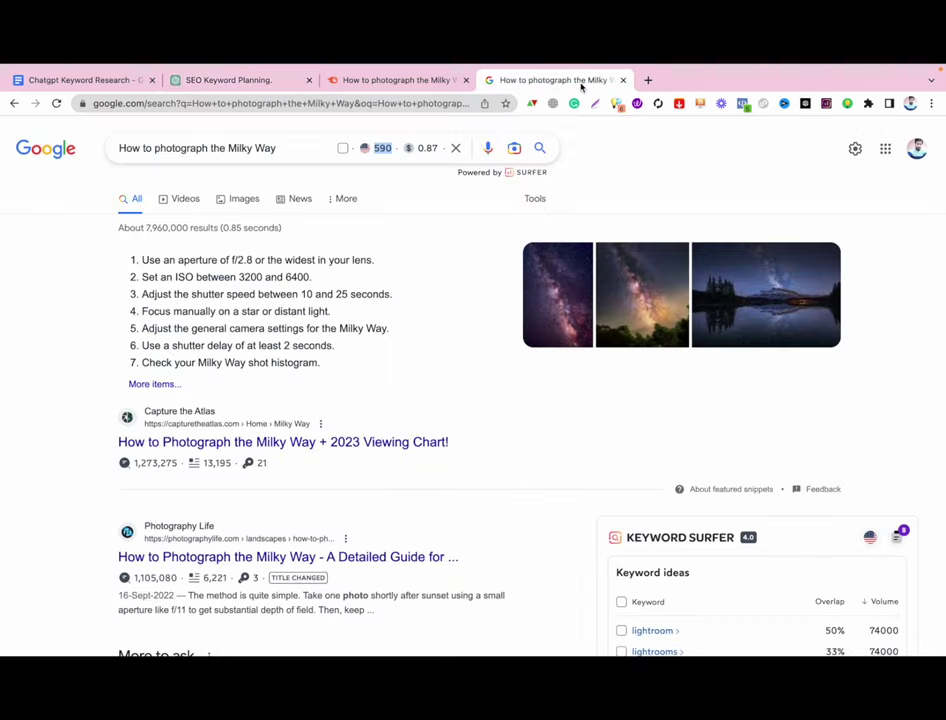
click(210, 443)
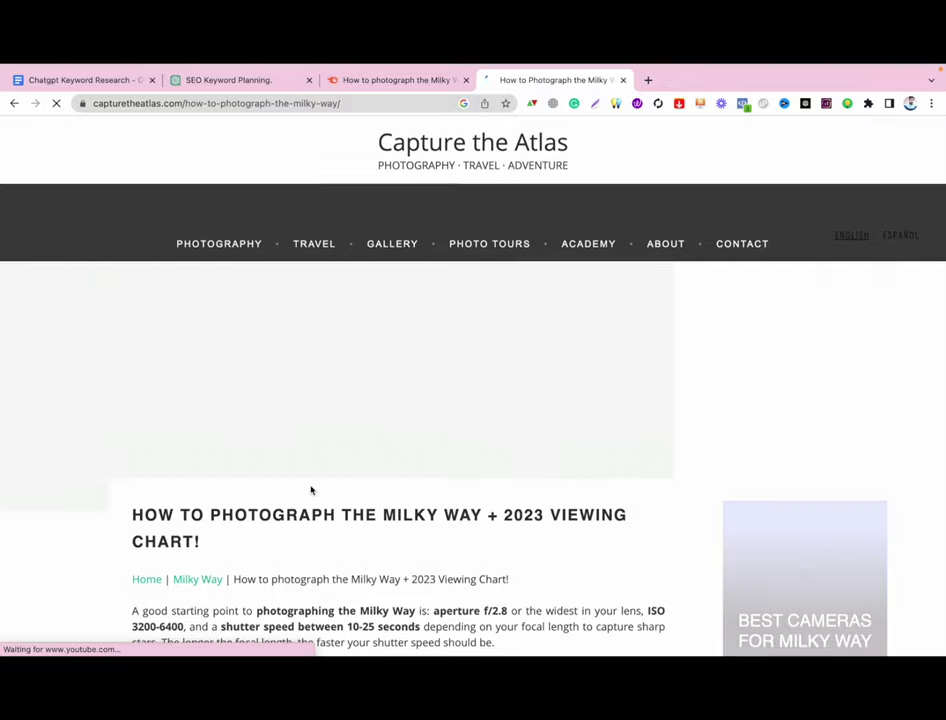
scroll(311, 490, down, 10)
scroll(311, 490, down, 15)
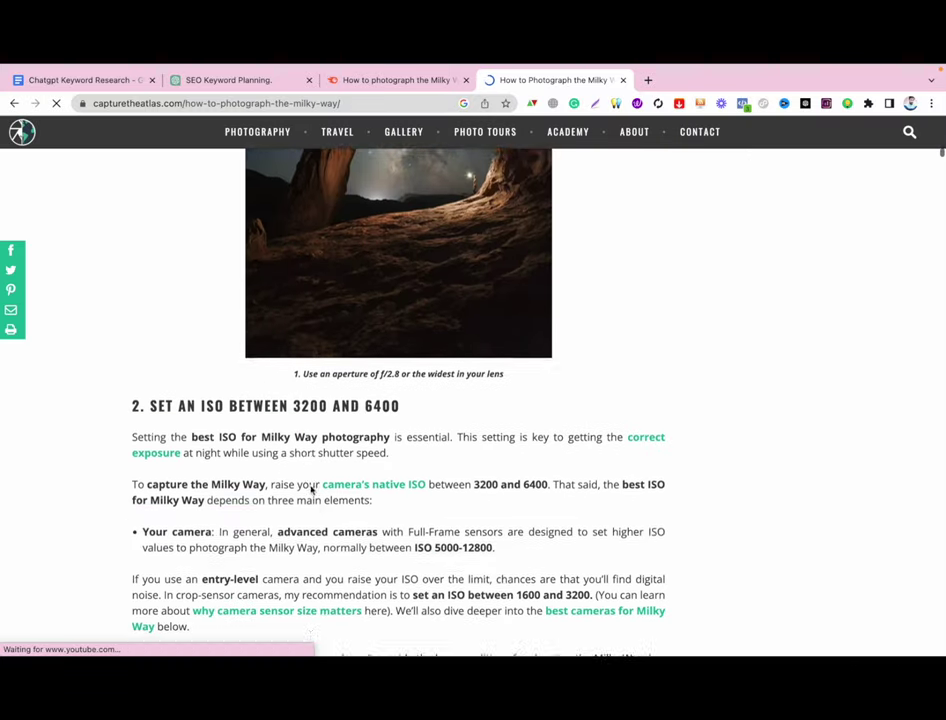
scroll(311, 490, up, 1)
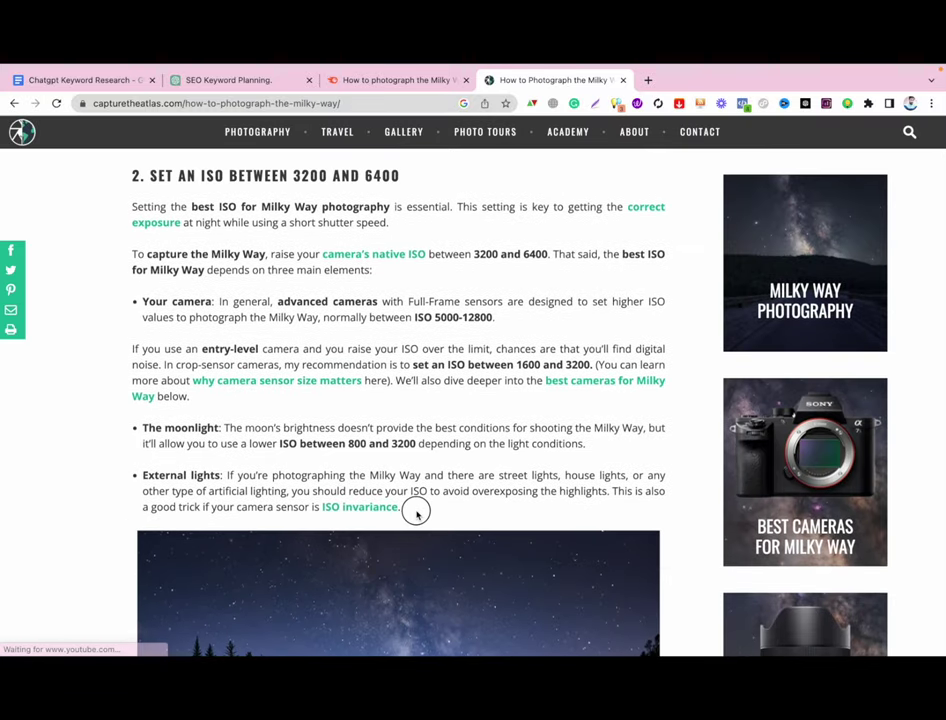
drag(410, 508, 399, 508)
drag(131, 169, 347, 613)
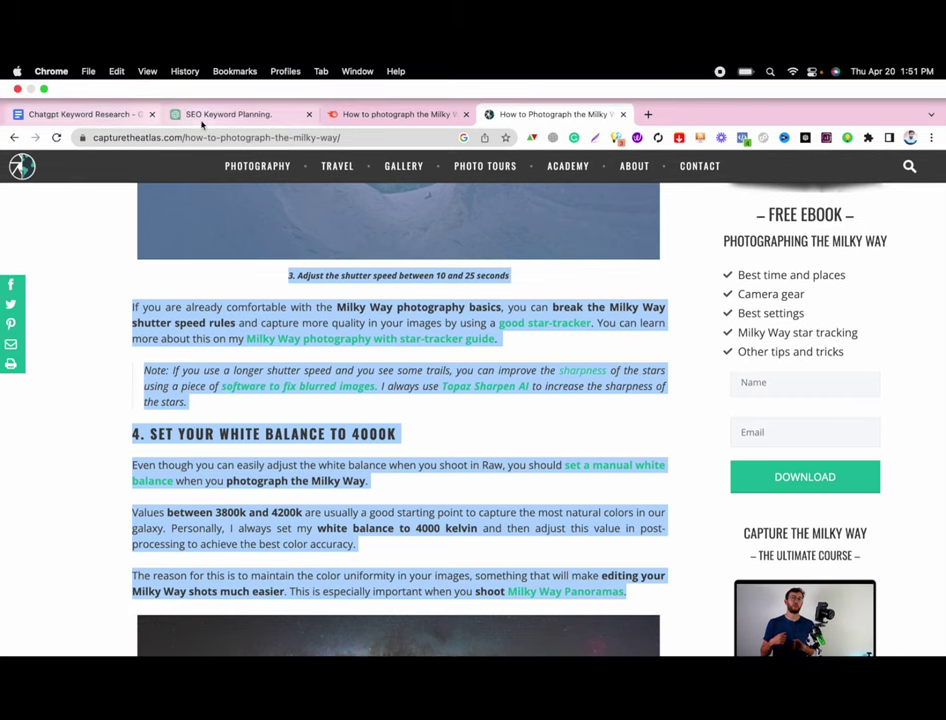
- Return to the SEO Keyword Planning chat and draft the prompt Find the best keywords from the text below:, with a blank line after it
click(205, 115)
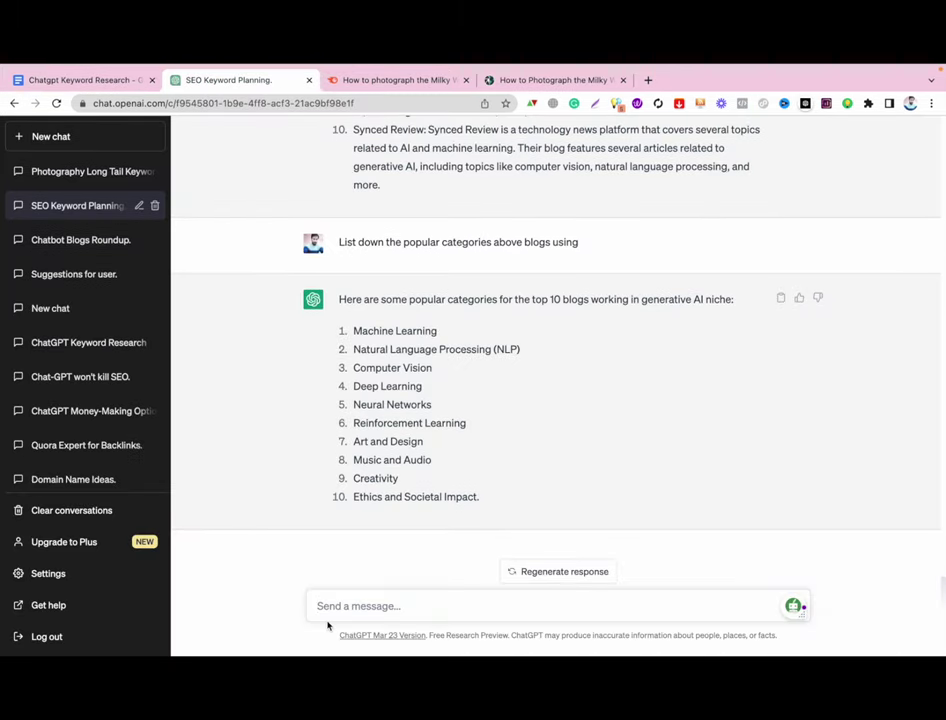
text(Find the be)
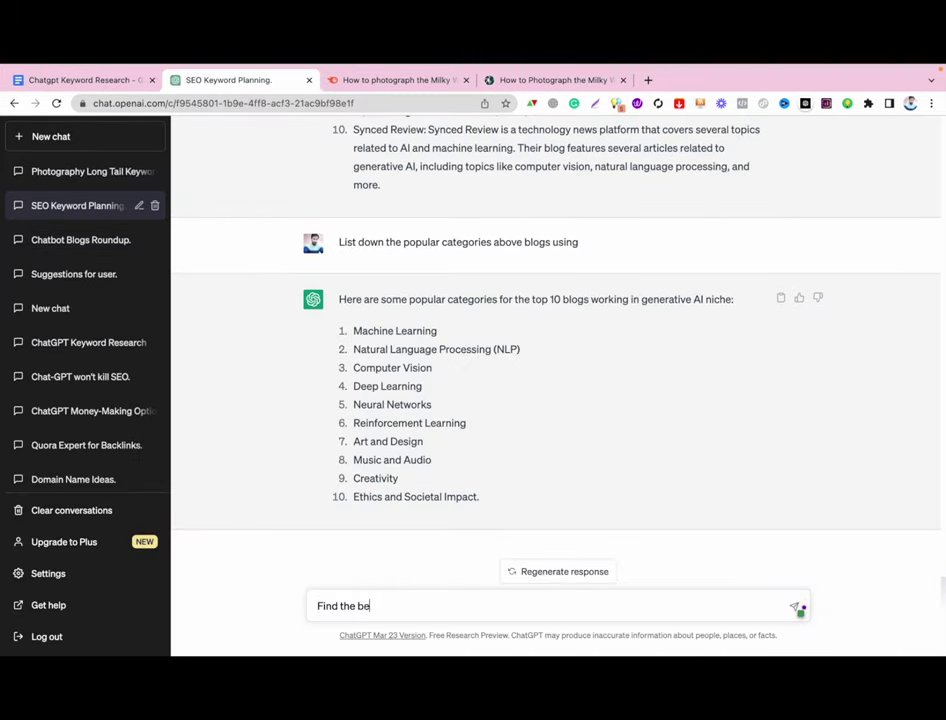
text(st keywords from the t)
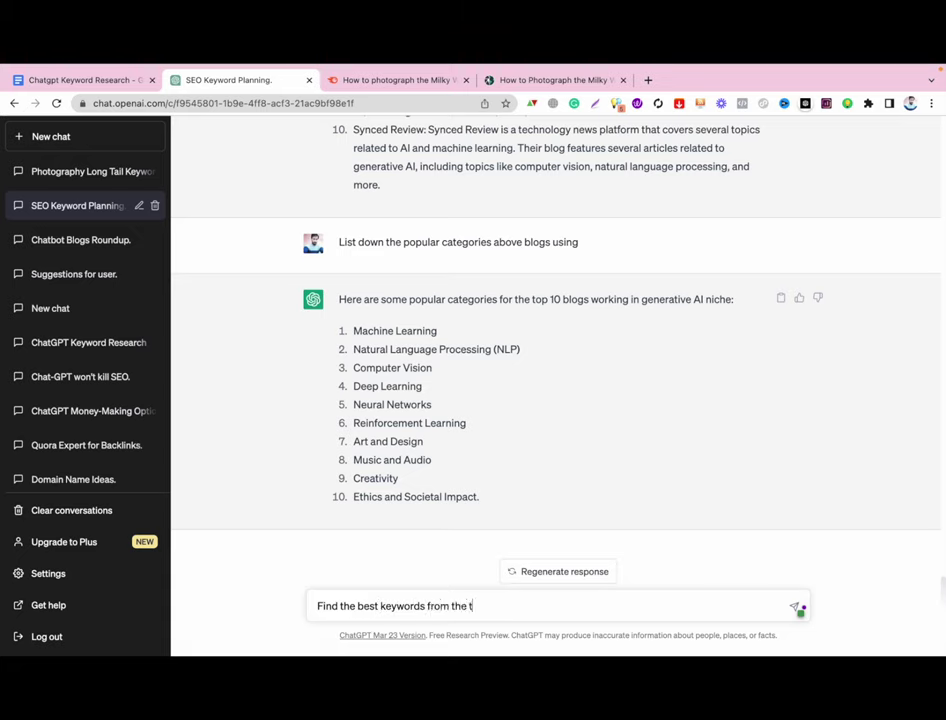
text(ext blow:)
key(shift+Return)
key(BackSpace)
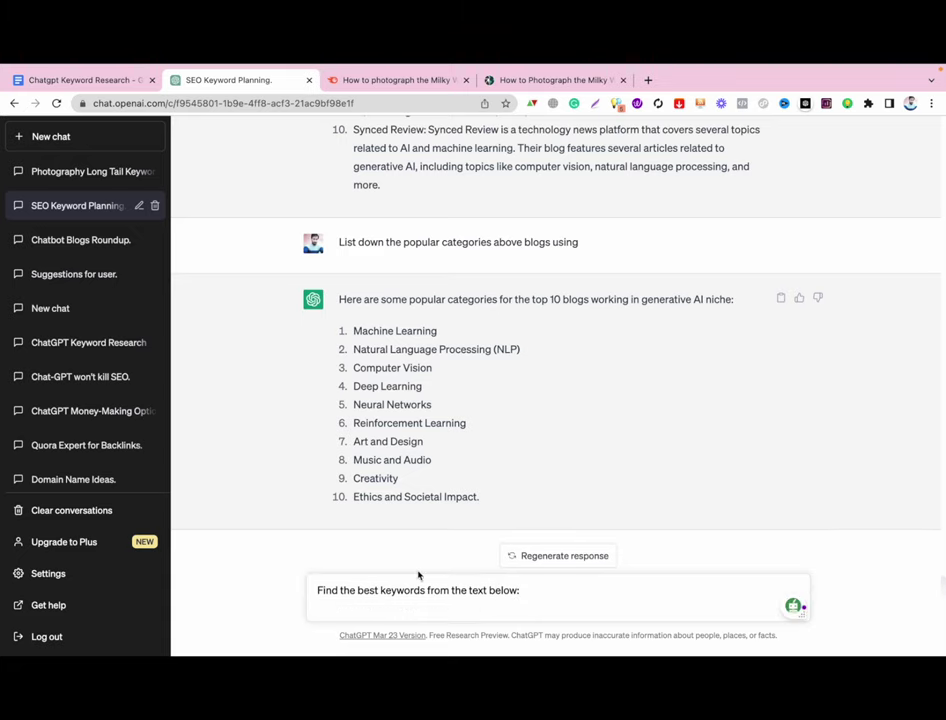
key(shift+Return)
- Add that I can target for my blog after keywords in the prompt, paste the copied article text below it, and send it
text(that )
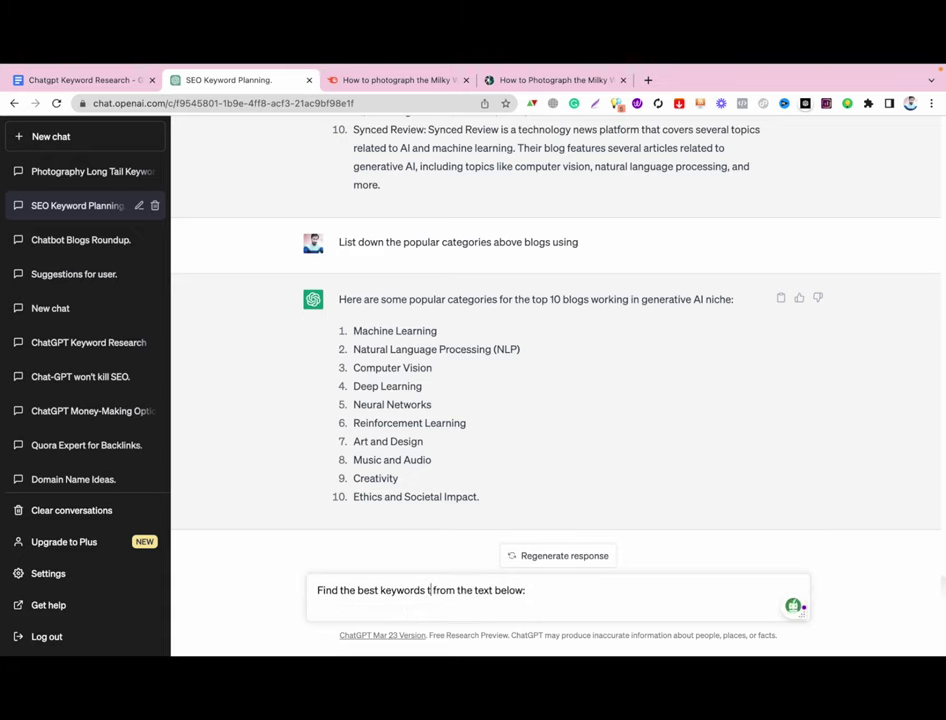
text(I can target )
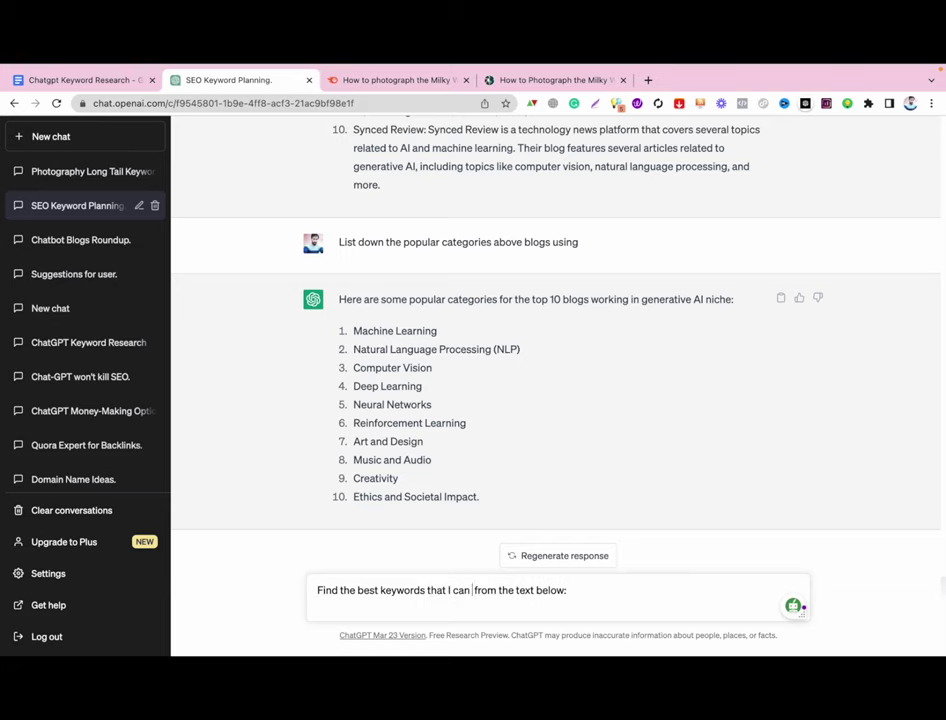
text(for my blog)
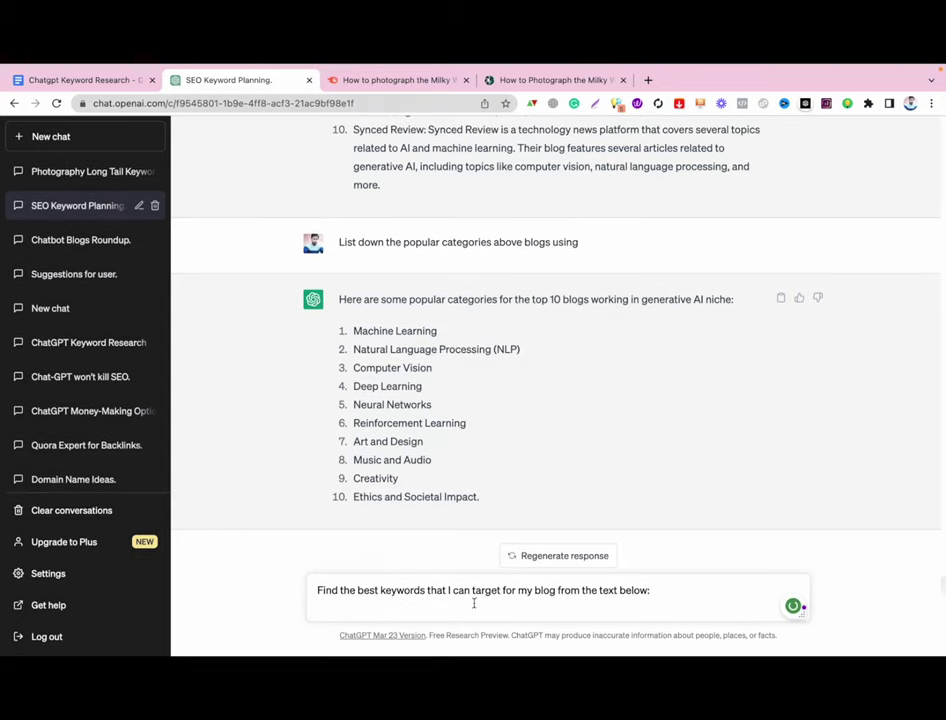
key(ctrl+v)
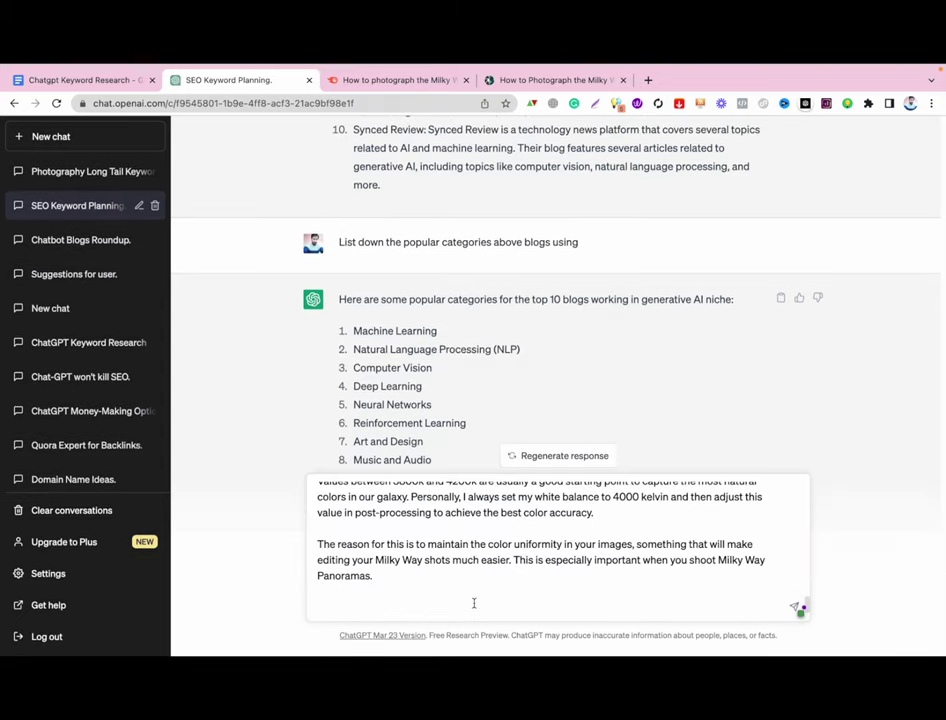
key(Return)
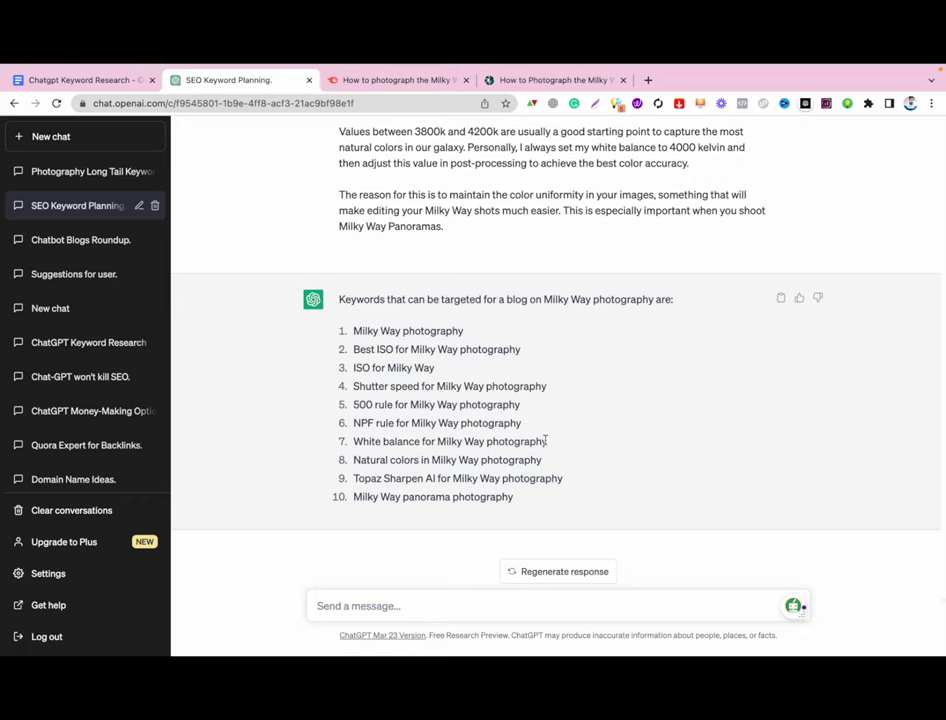
- Review the suggested Milky Way photography keywords and look back over the earlier keyword prompts in the chat
triple_click(513, 441)
triple_click(485, 422)
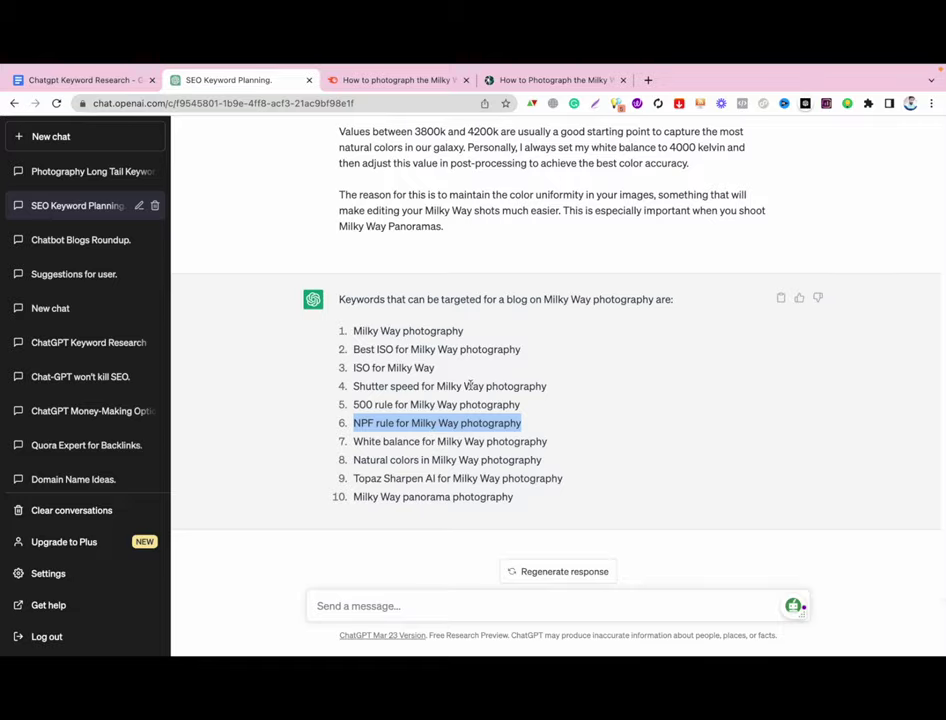
scroll(470, 390, up, 20)
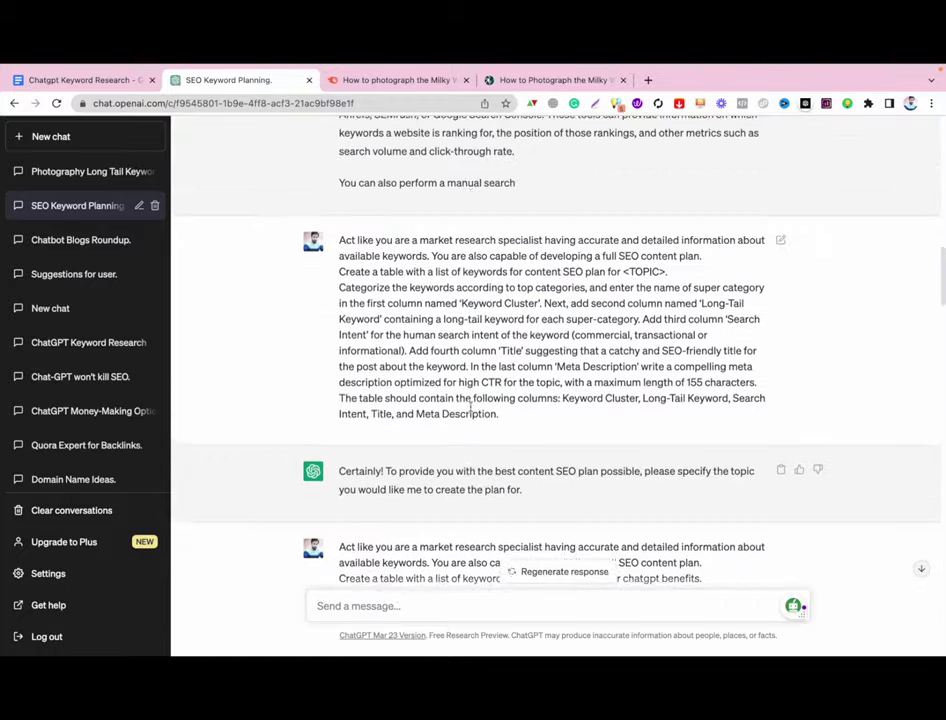
scroll(470, 407, up, 10)
scroll(471, 410, down, 8)
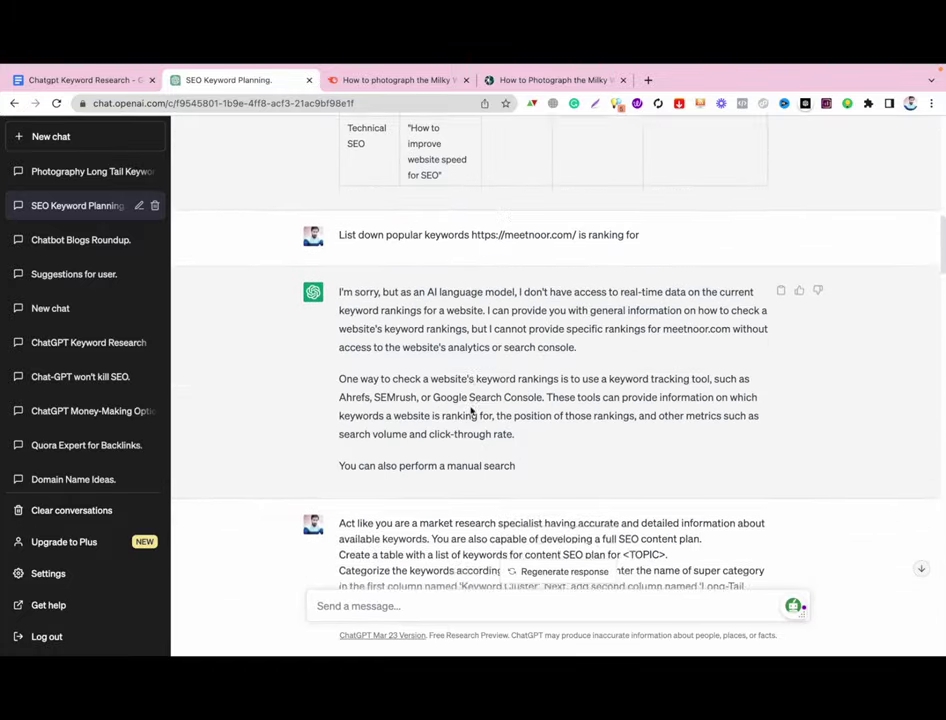
scroll(471, 410, down, 20)
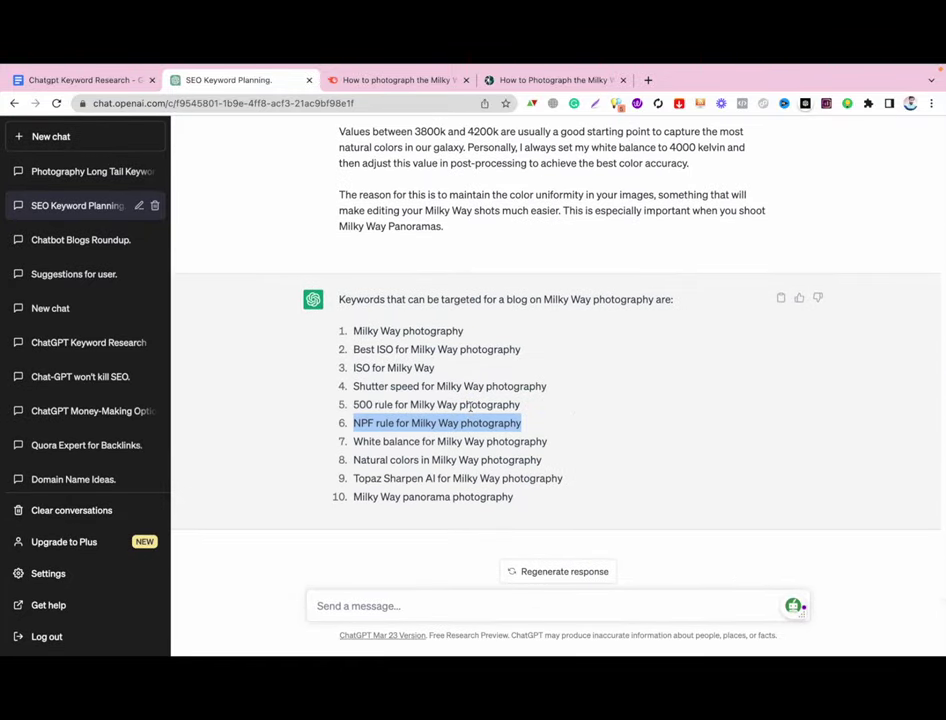